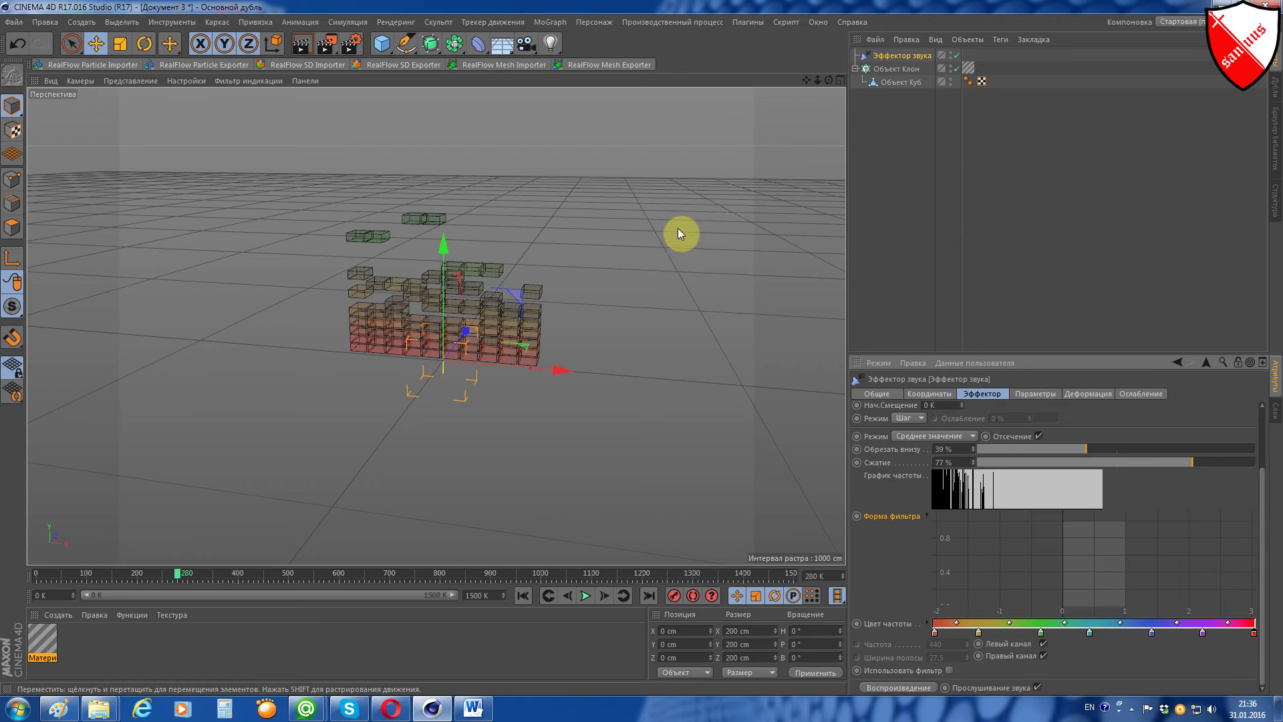
# Step: Play the cloned-brick equalizer animation from frame 0 and pause it around frame 460
pyautogui.click(550, 22)
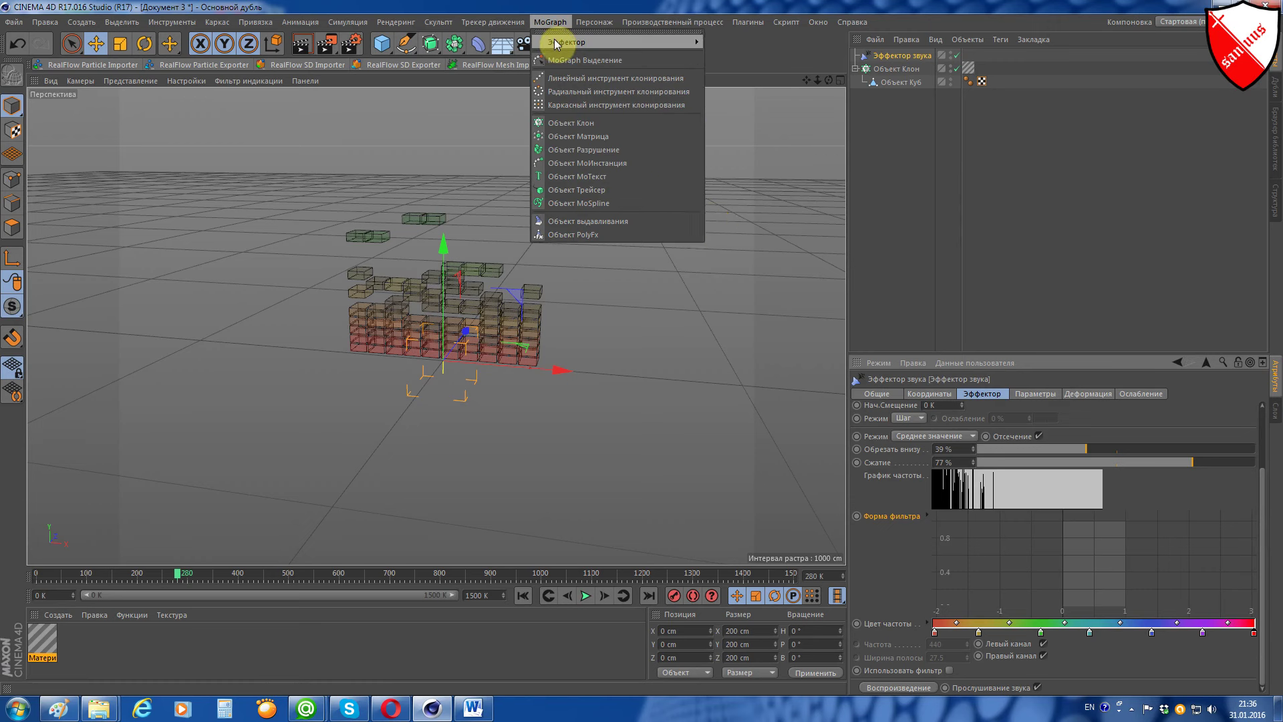
pyautogui.moveTo(591, 42)
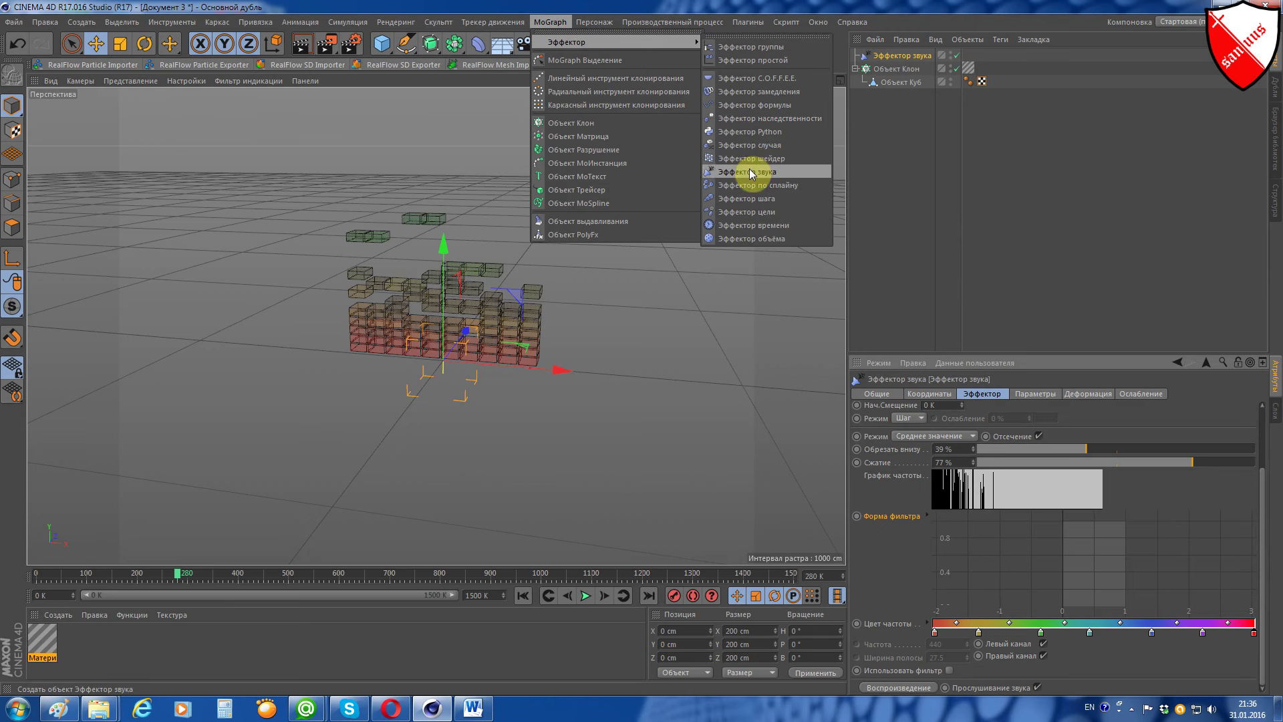
pyautogui.click(916, 182)
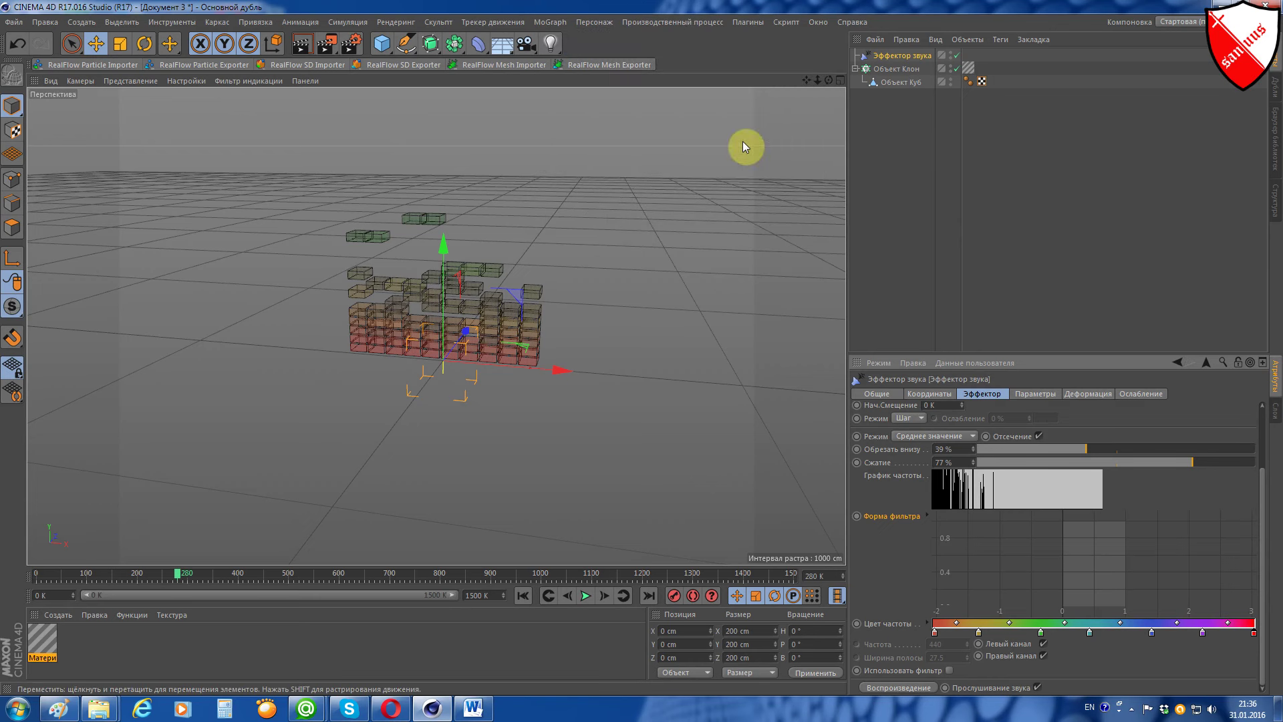
pyautogui.click(523, 595)
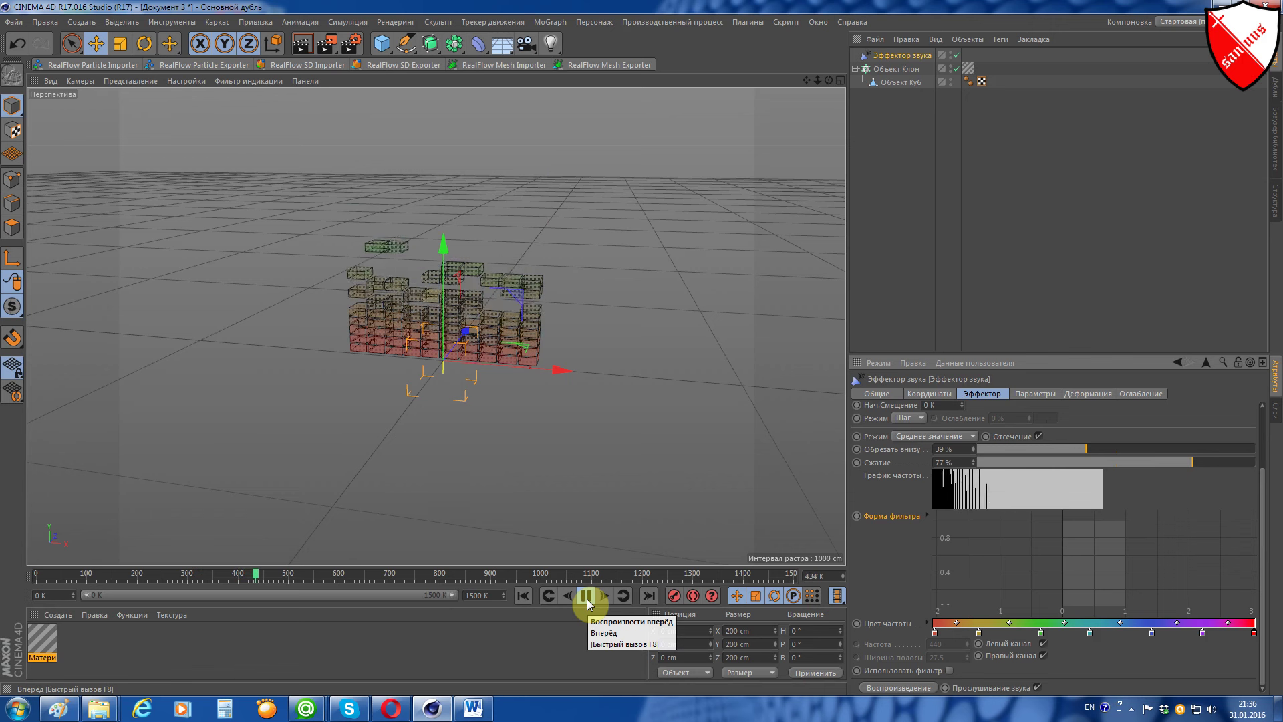
pyautogui.click(587, 594)
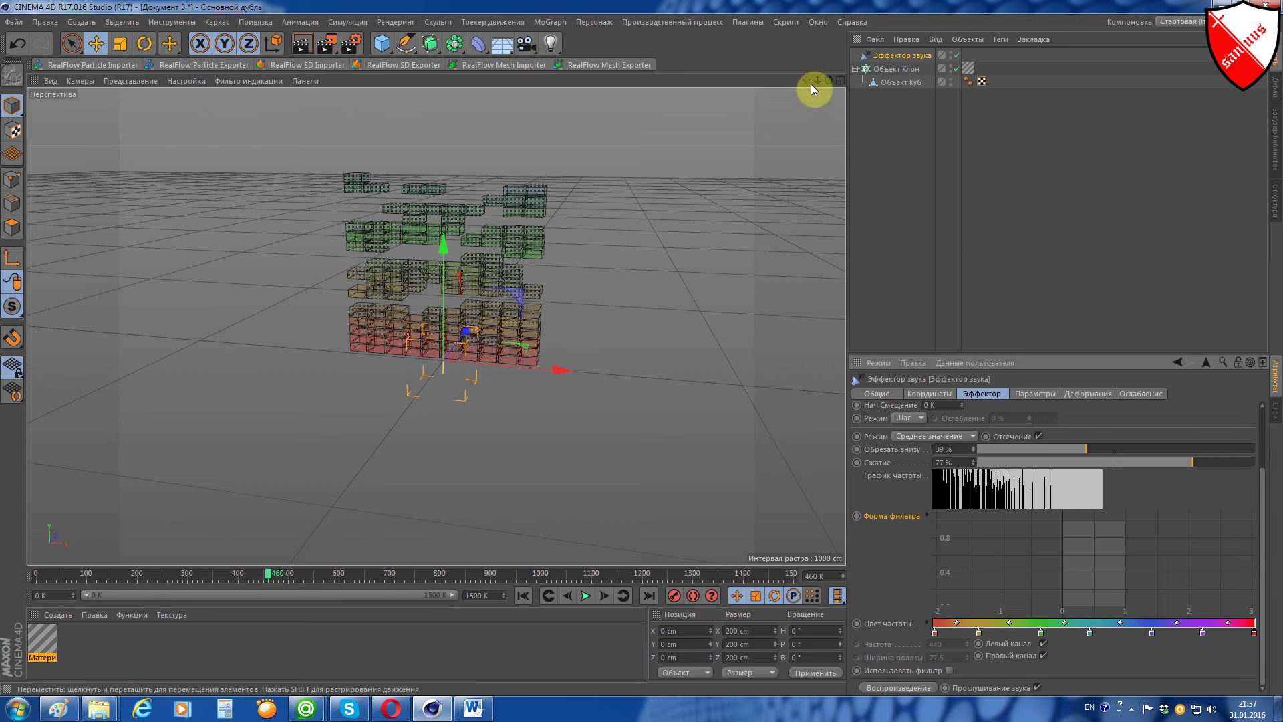
pyautogui.moveTo(807, 81); pyautogui.dragTo(805, 79)
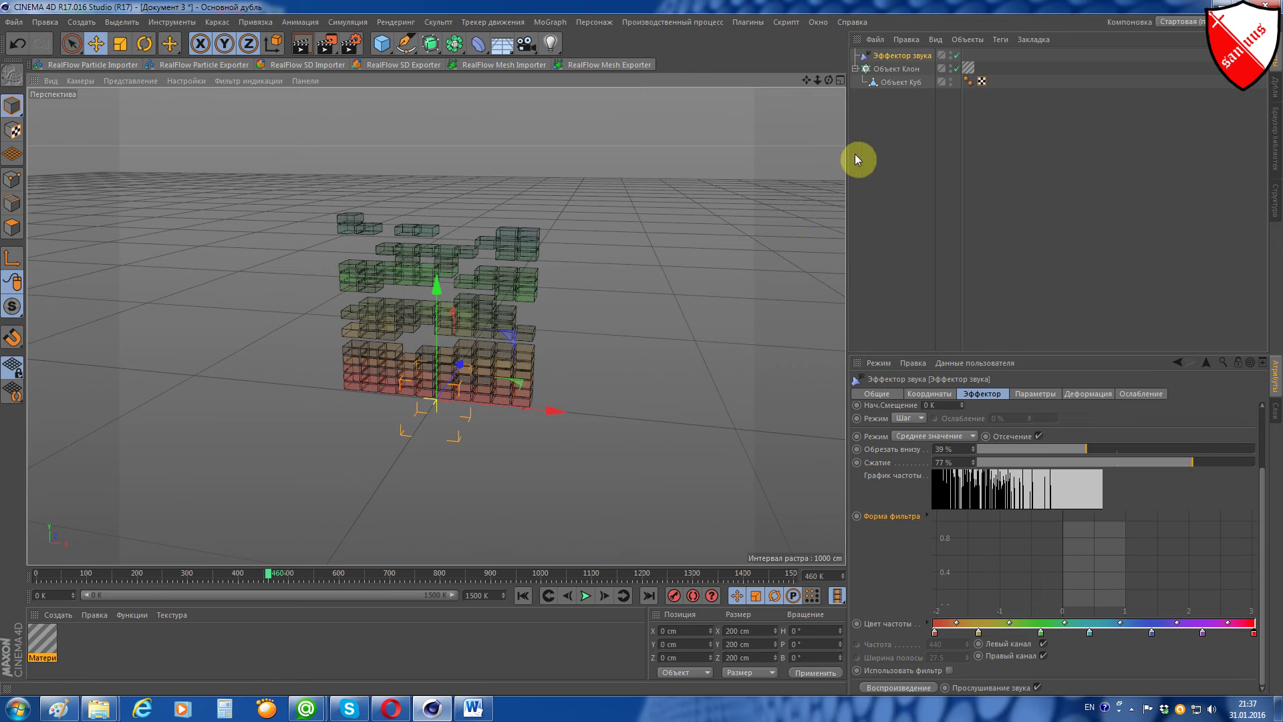
# Step: In a new document, add a cube and resize it into a flat brick about 55 × 19 × 38 cm
pyautogui.click(13, 22)
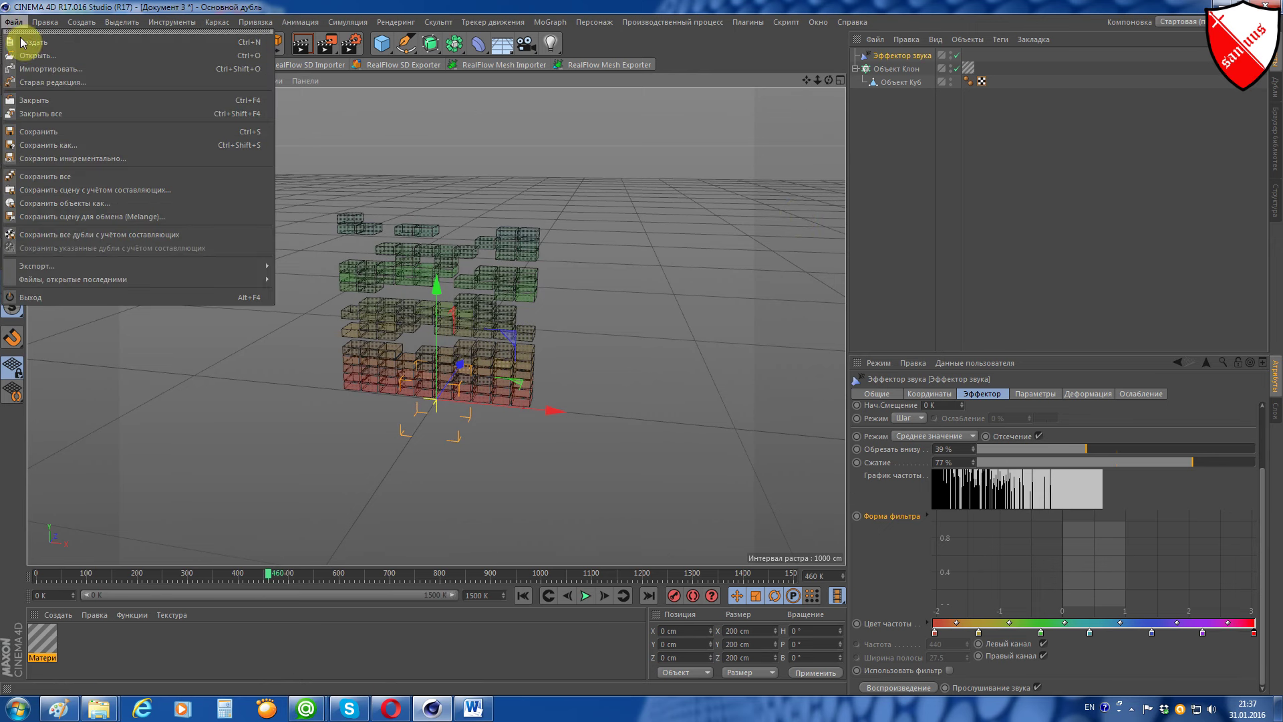
pyautogui.click(20, 42)
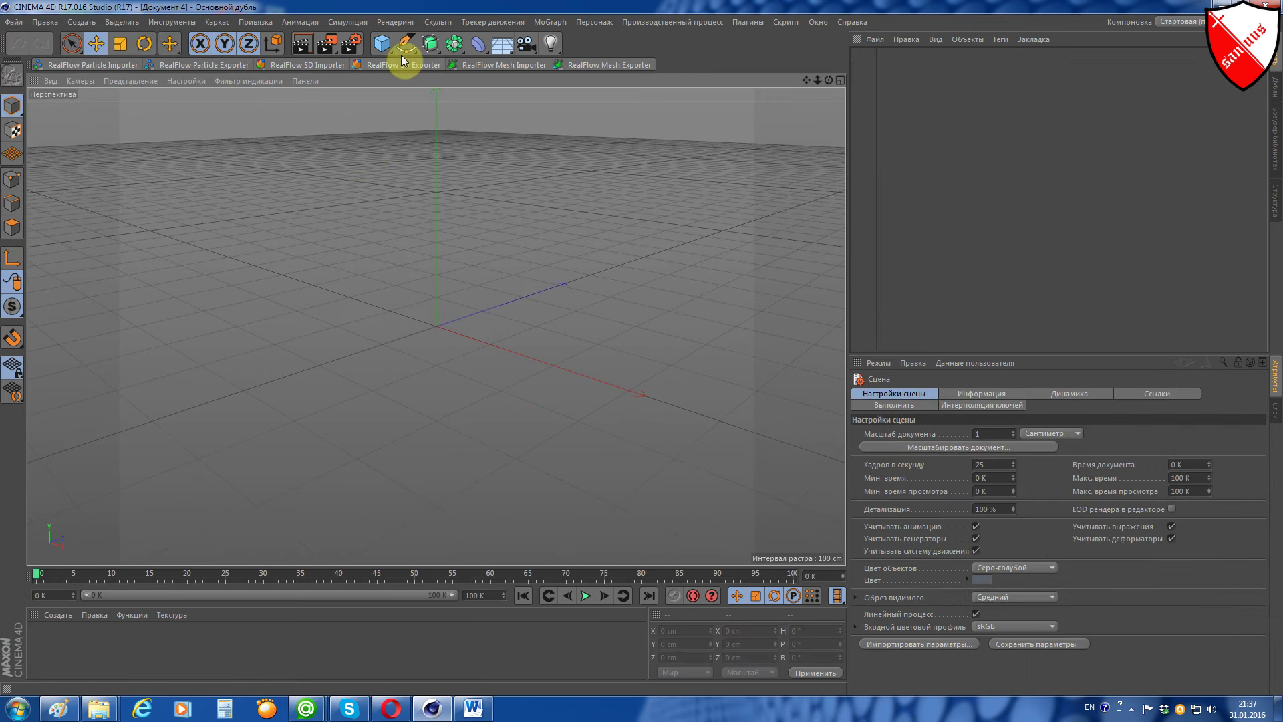
pyautogui.click(382, 43)
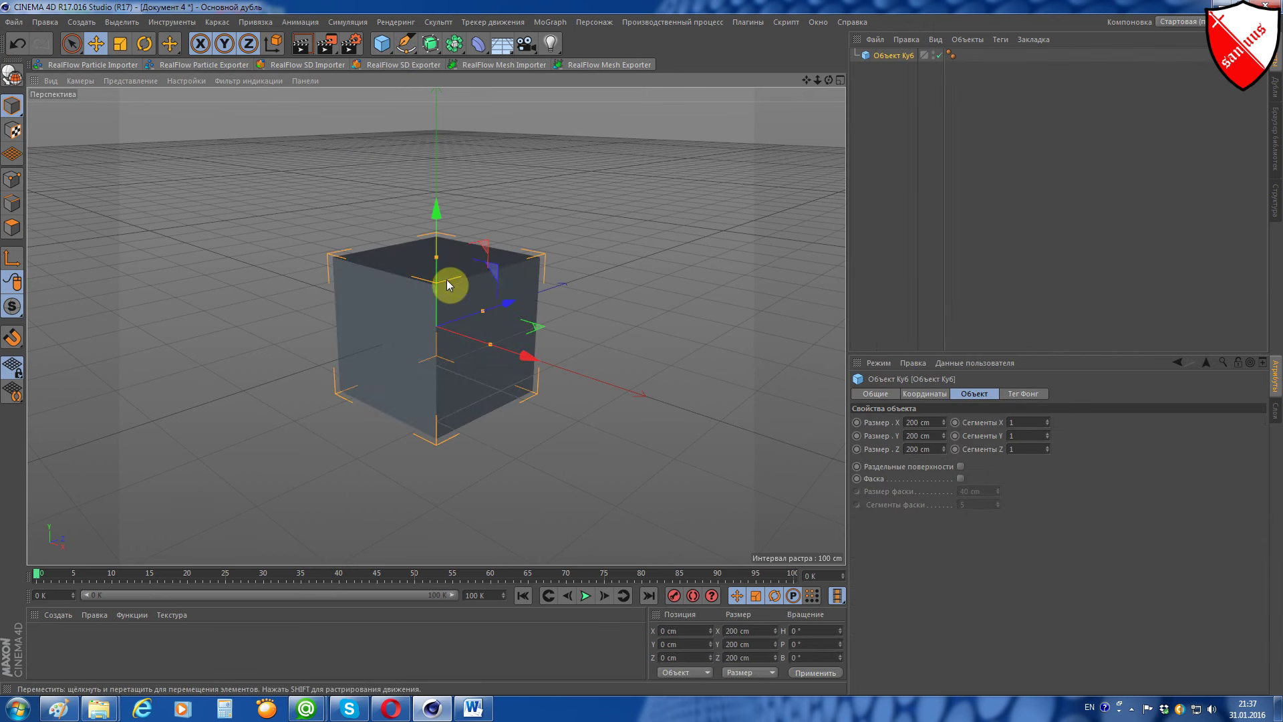
pyautogui.moveTo(437, 258); pyautogui.dragTo(427, 318)
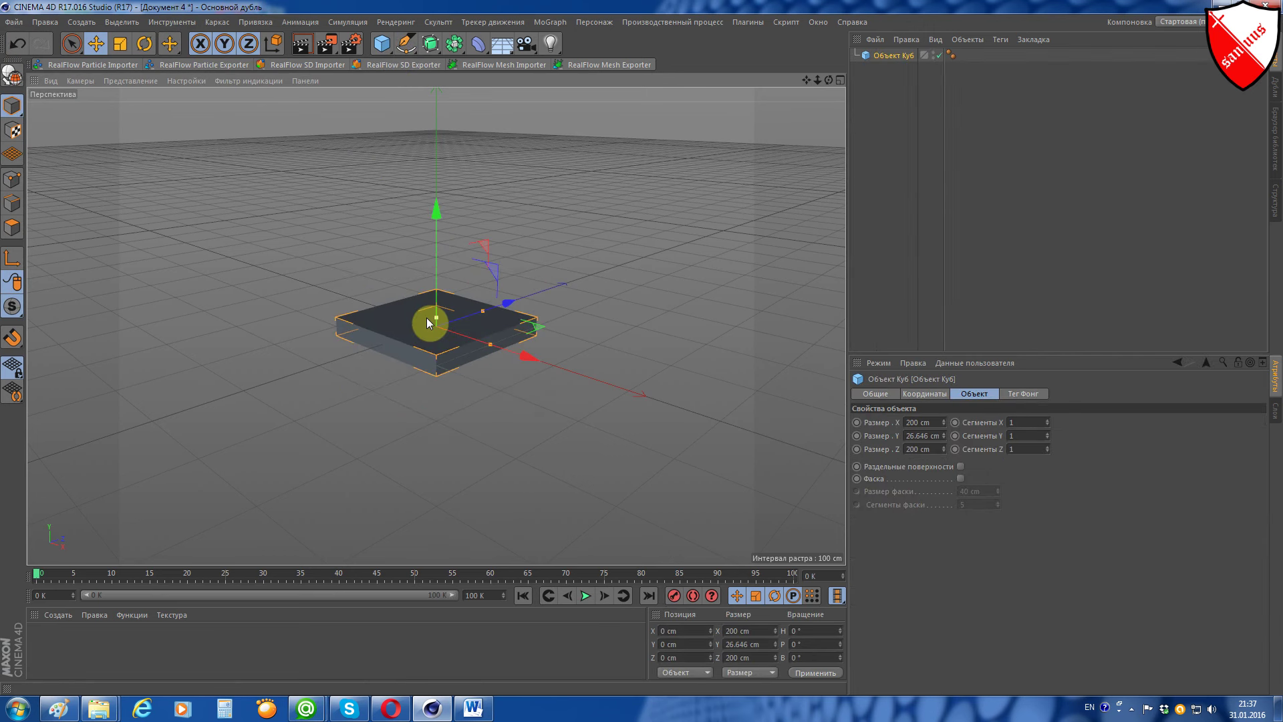
pyautogui.moveTo(483, 309)
pyautogui.mouseDown()
pyautogui.moveTo(449, 322)
pyautogui.moveTo(457, 332)
pyautogui.moveTo(519, 207)
pyautogui.mouseUp()
pyautogui.click(548, 22)
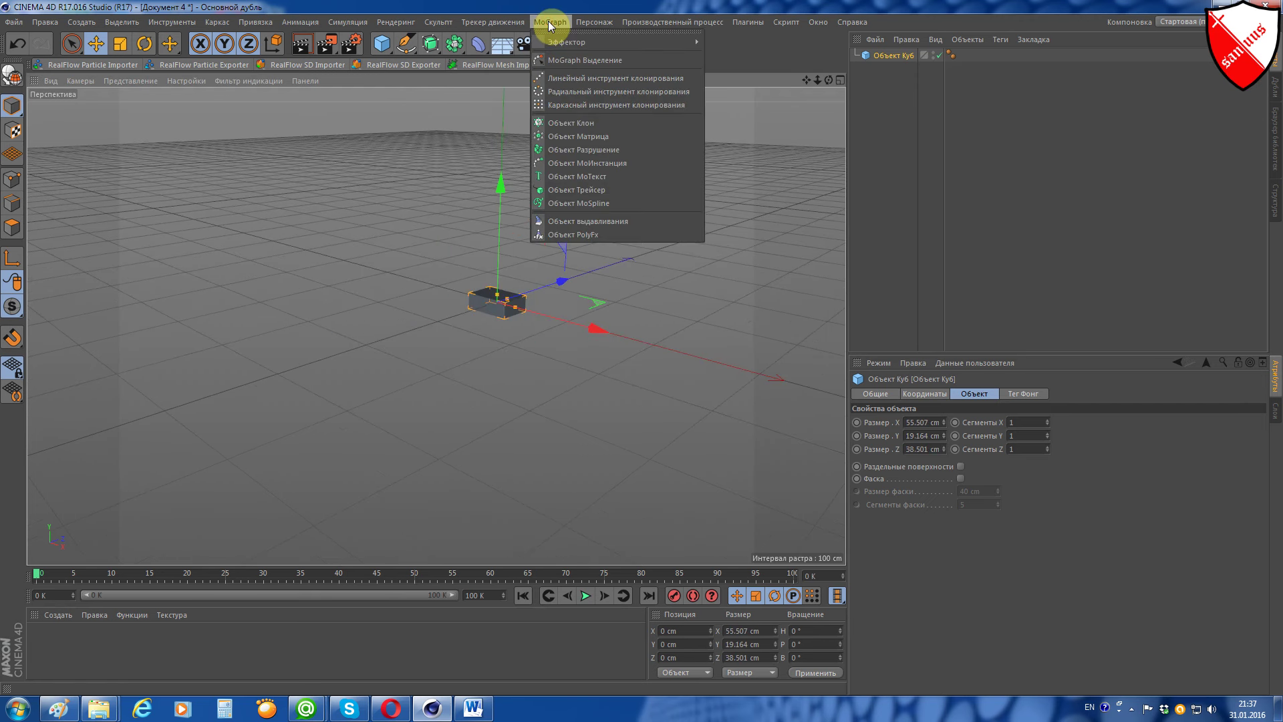
# Step: Add a Cloner with the Cube as its child and set its mode to Grid Array
pyautogui.click(580, 124)
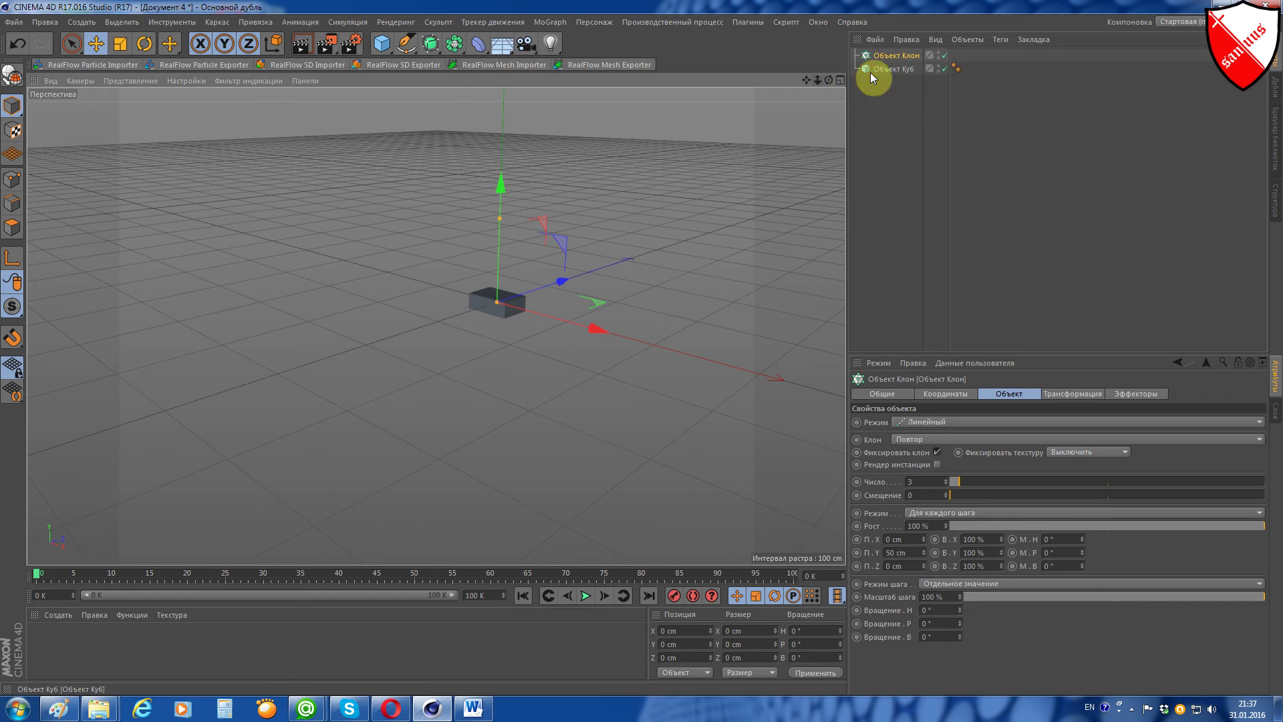
pyautogui.moveTo(888, 69); pyautogui.dragTo(889, 56)
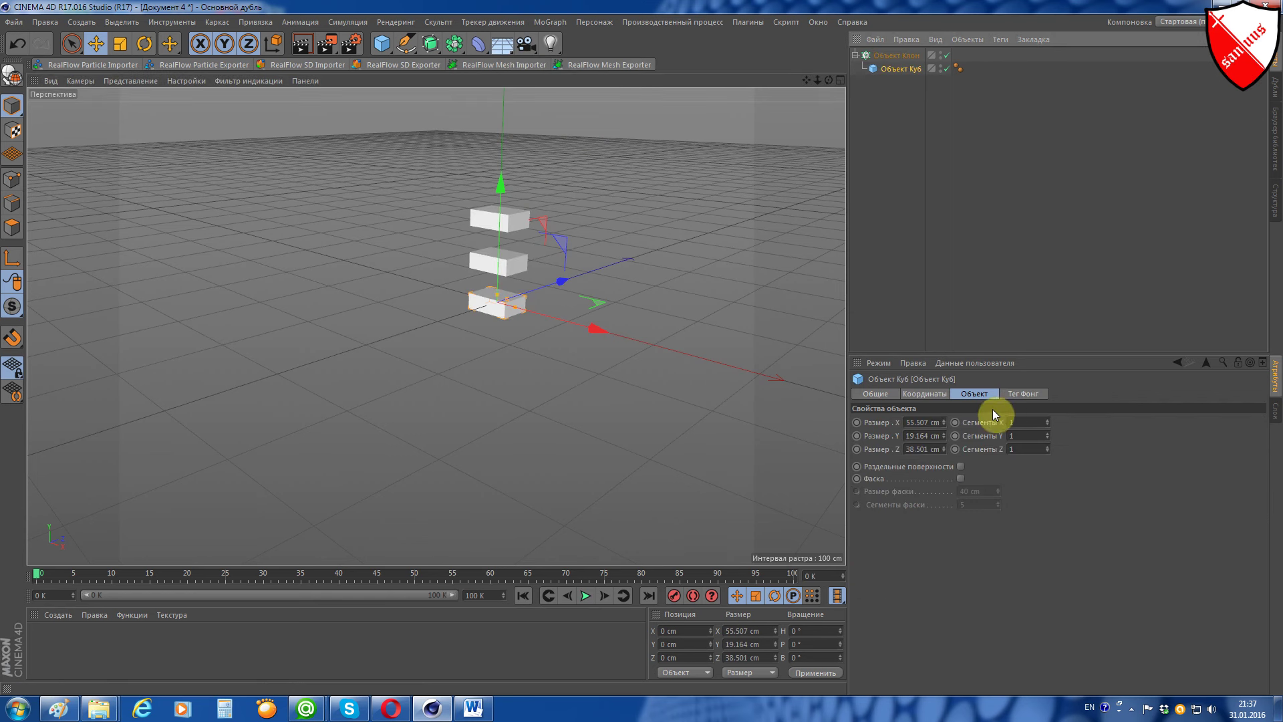
pyautogui.click(896, 55)
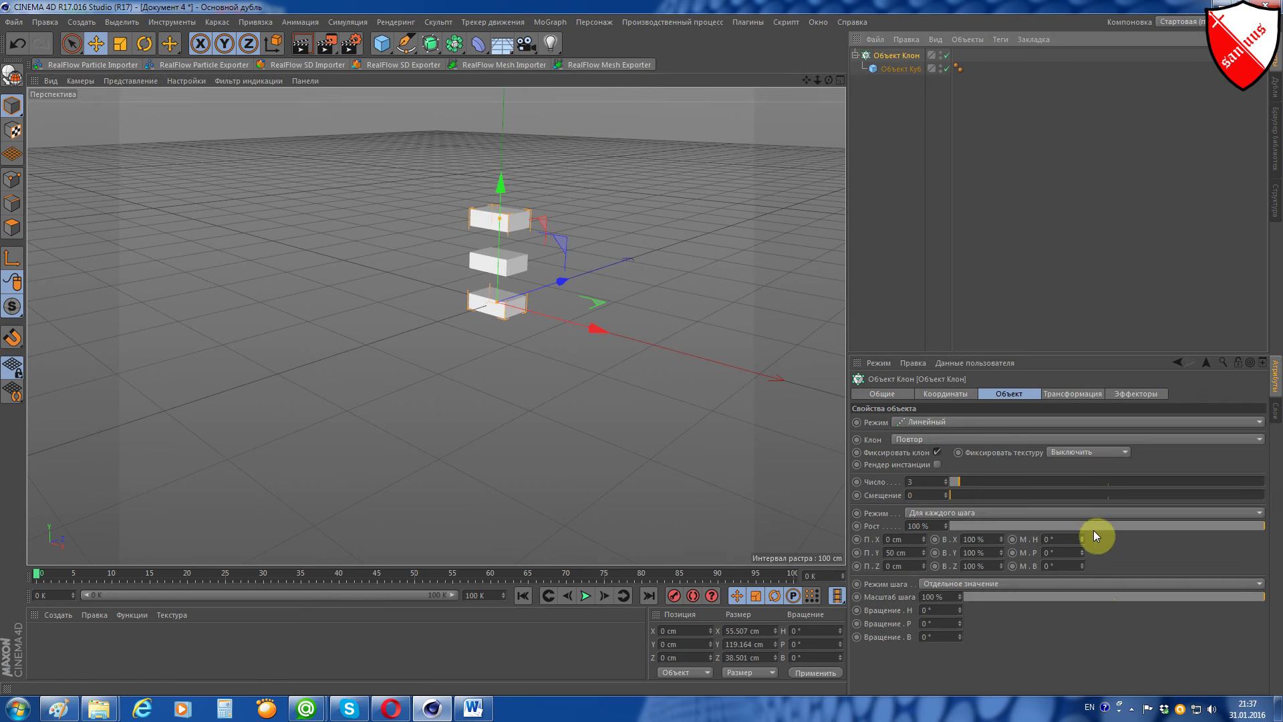
pyautogui.click(963, 423)
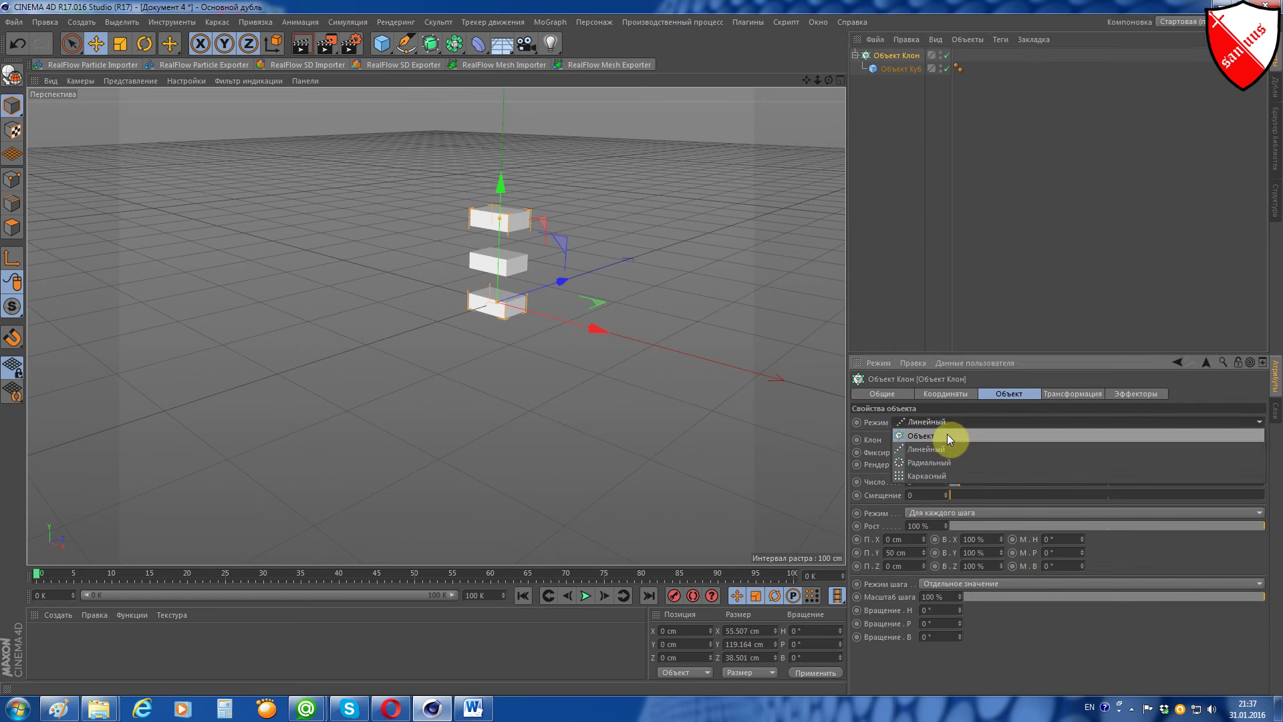
pyautogui.click(941, 474)
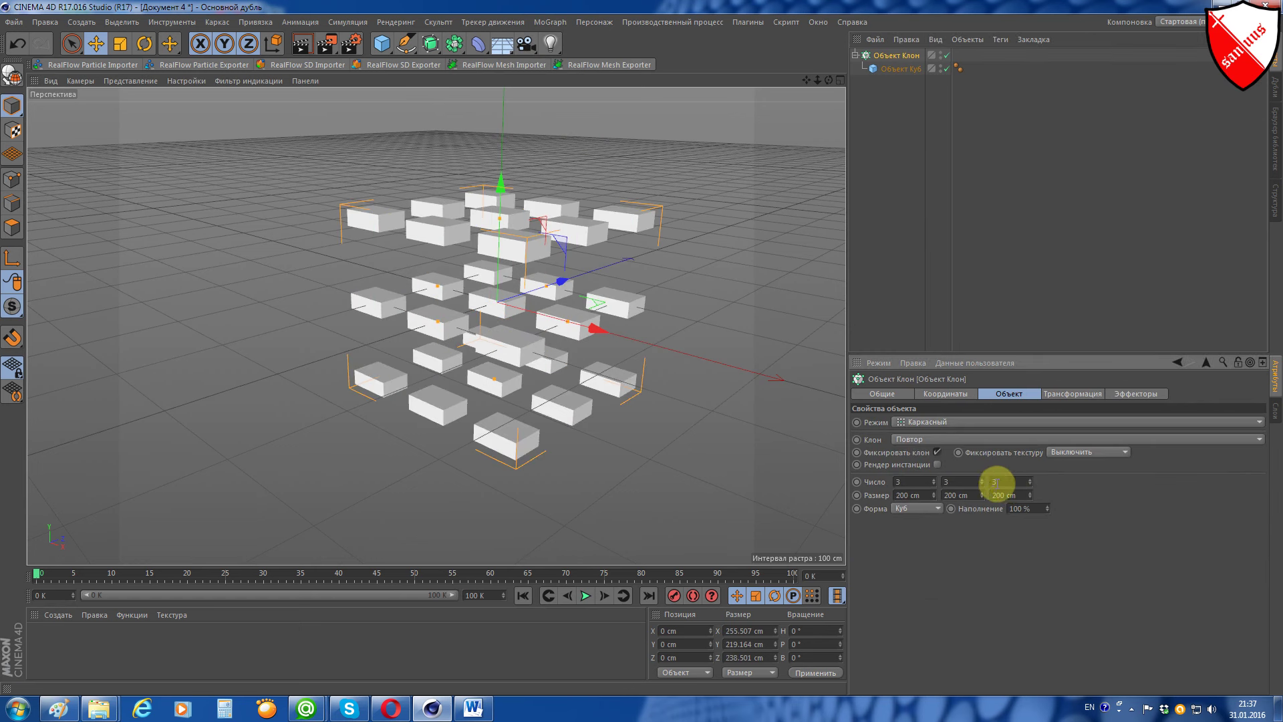
# Step: Set the grid count to 10 wide, 20 high, 1 deep, and widen Size X
pyautogui.click(1003, 481)
pyautogui.write('1')
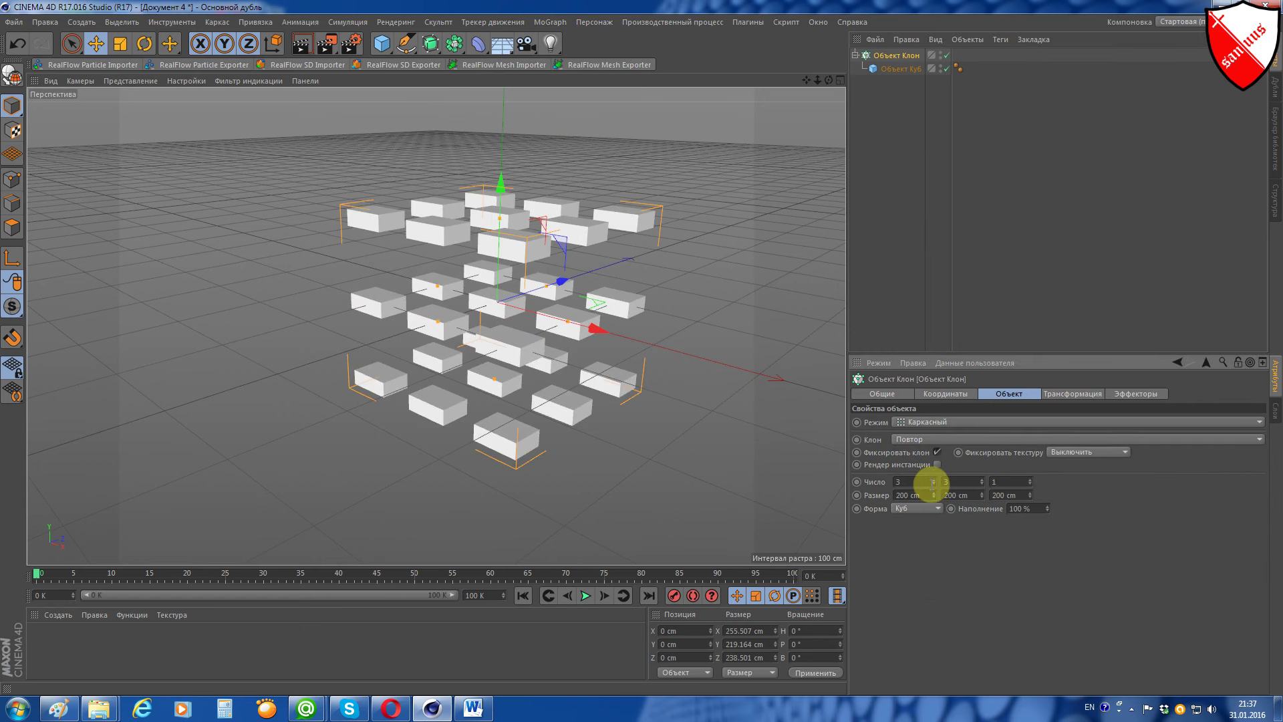
pyautogui.press('Return')
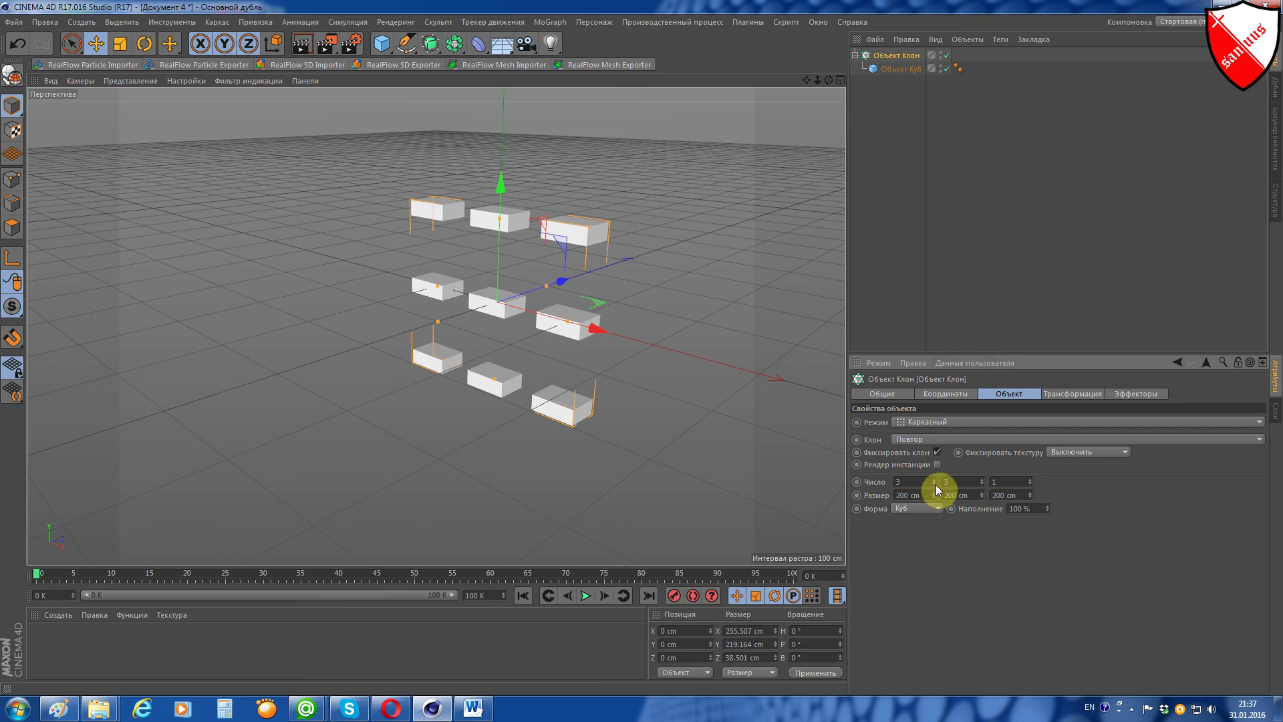
pyautogui.click(911, 482)
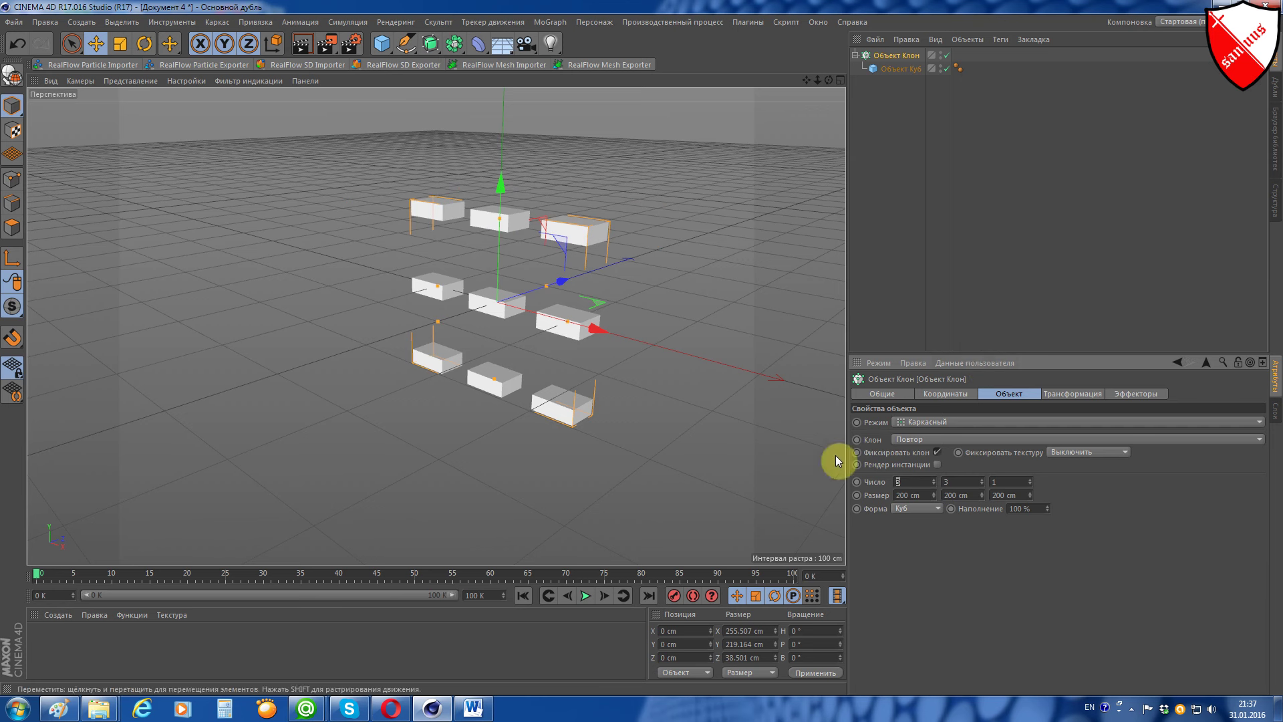
pyautogui.write('10')
pyautogui.press('Return')
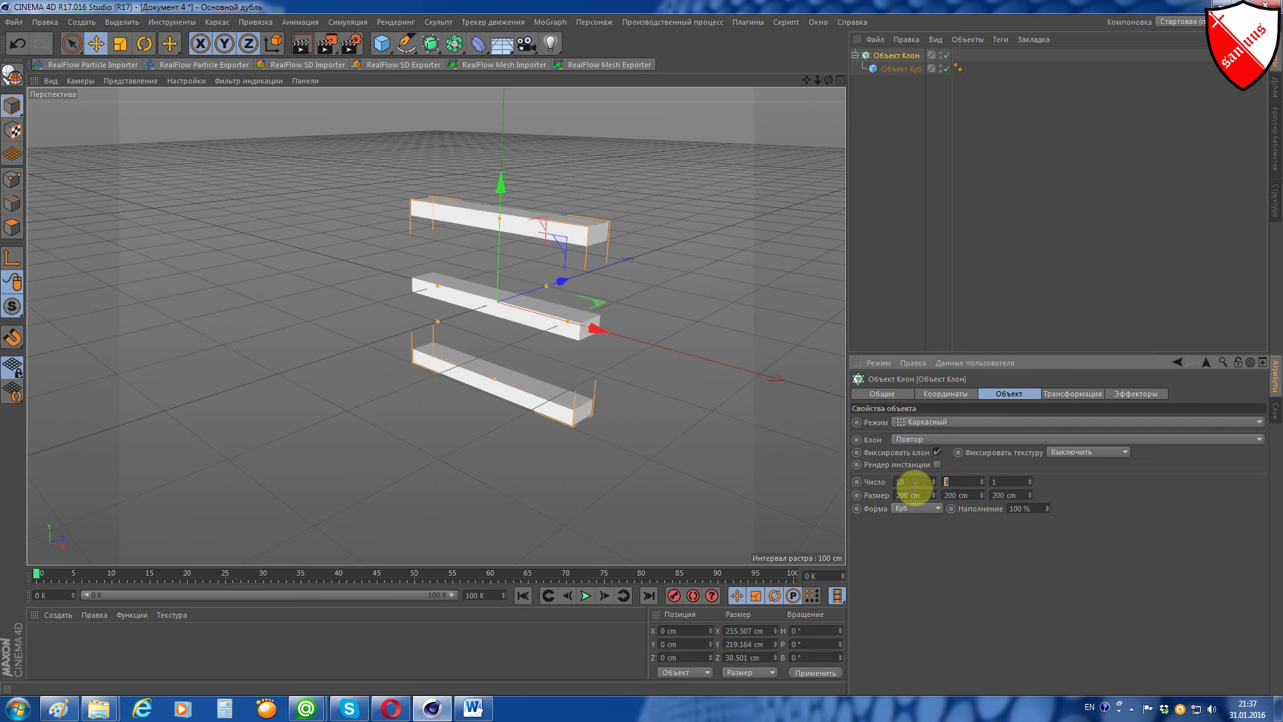
pyautogui.write('0')
pyautogui.press('Return')
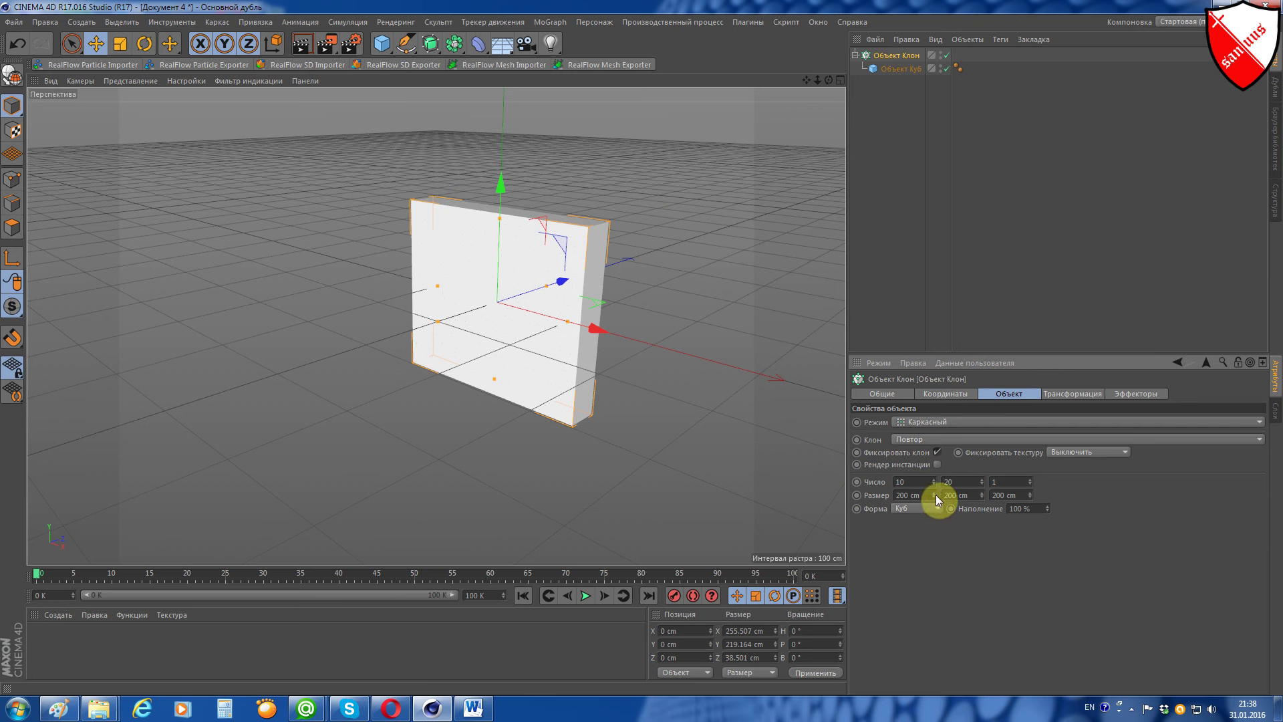
pyautogui.moveTo(933, 495)
pyautogui.mouseDown()
pyautogui.moveTo(989, 495)
pyautogui.moveTo(915, 495)
pyautogui.moveTo(1033, 496)
pyautogui.moveTo(996, 496)
pyautogui.mouseUp()
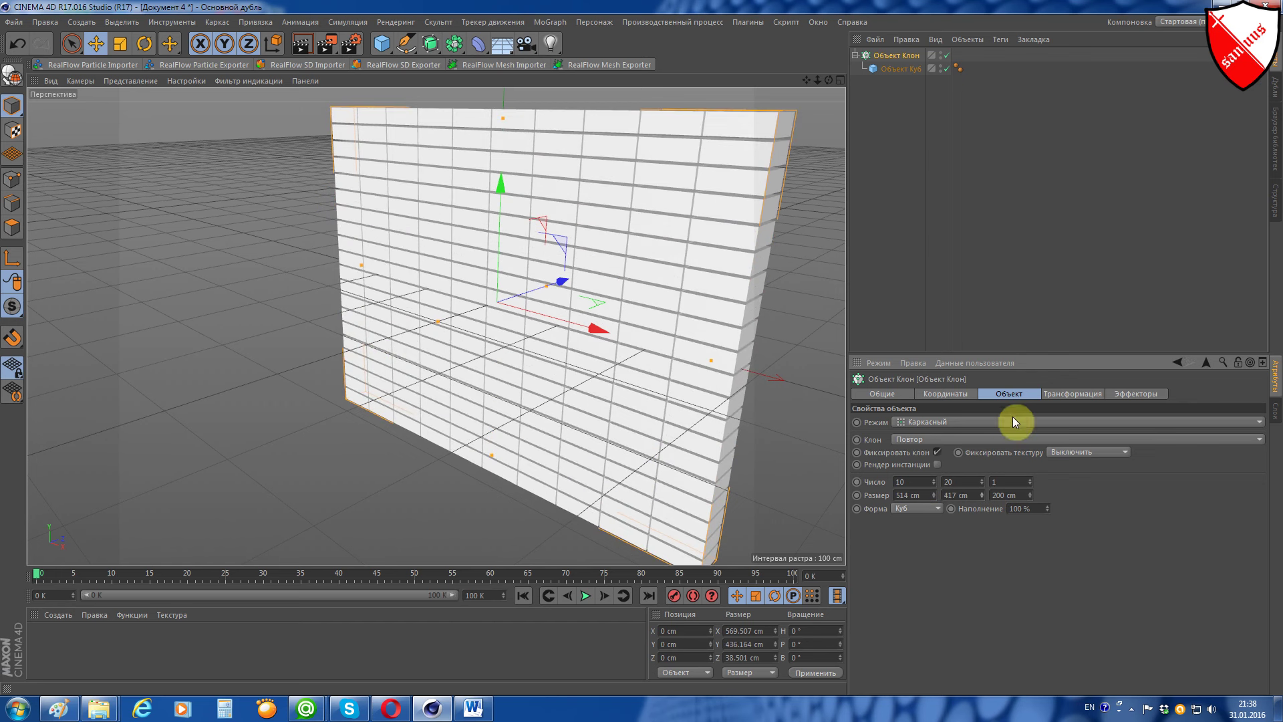
# Step: Enable Fillet on the Cube to round every brick's edges
pyautogui.click(876, 69)
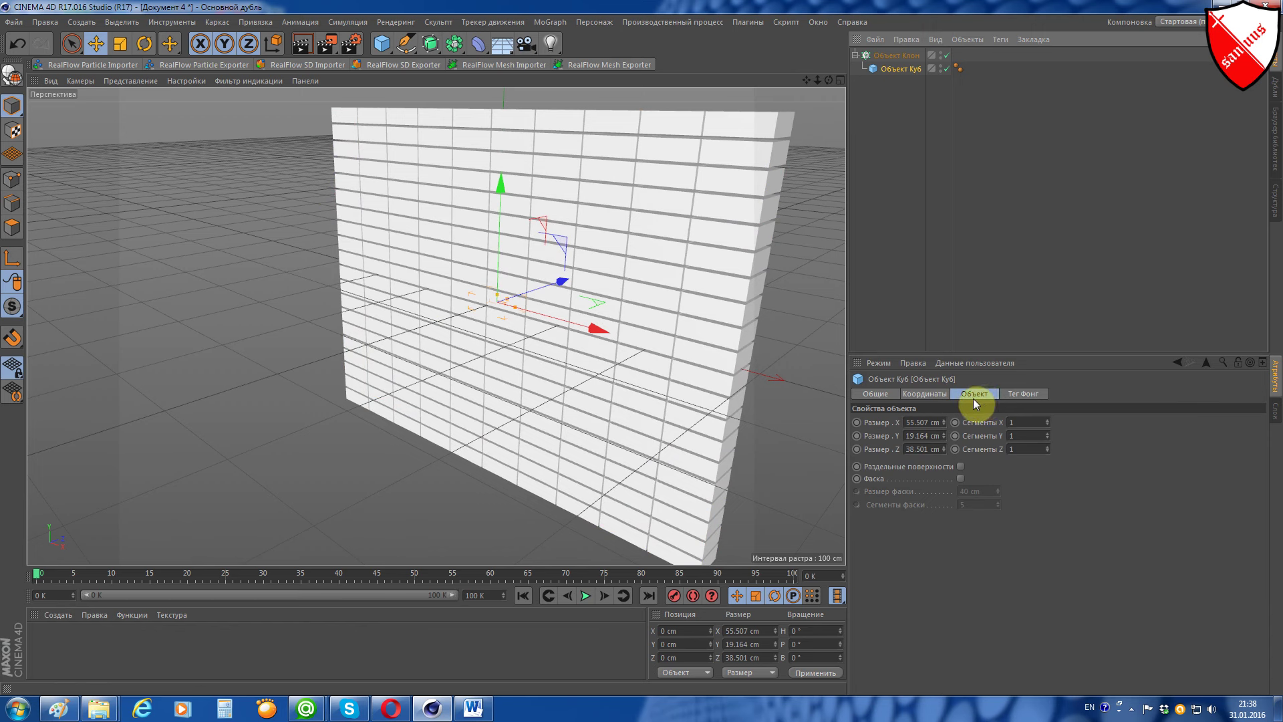
pyautogui.click(961, 477)
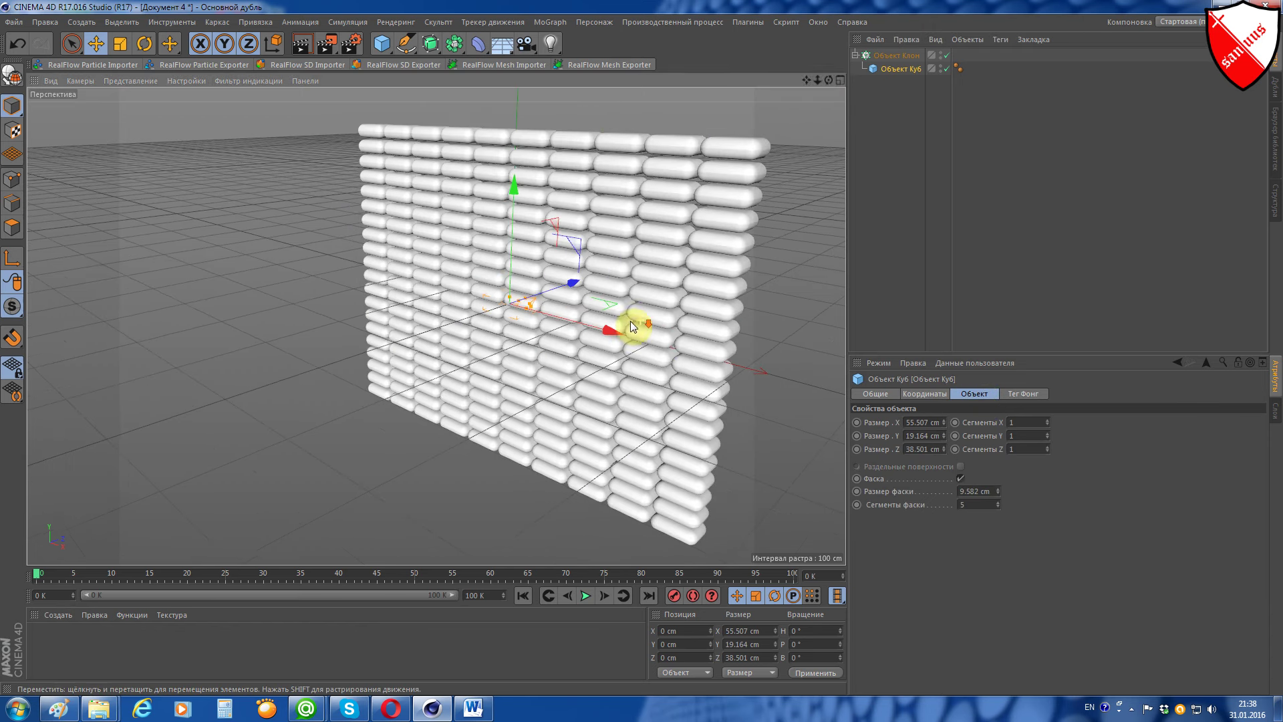
pyautogui.moveTo(828, 79); pyautogui.dragTo(847, 79)
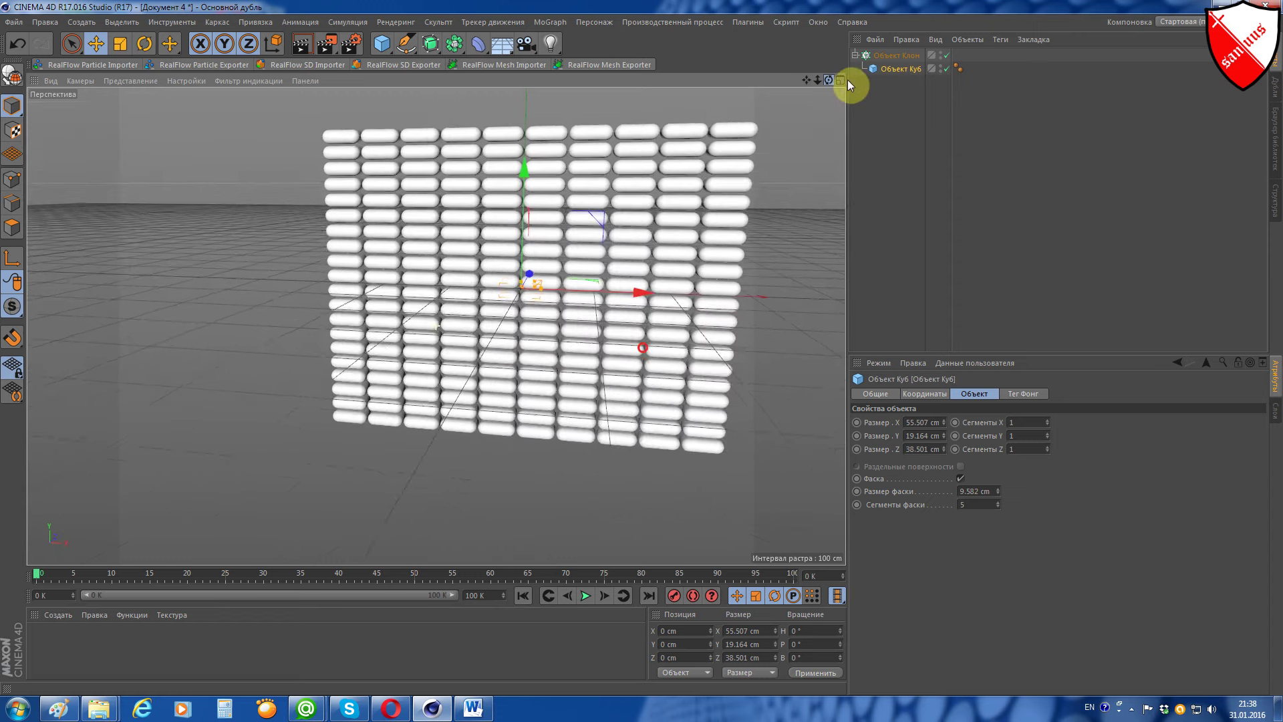
# Step: Reduce the Cloner's Size Y to about 374 cm and raise the wall onto the floor
pyautogui.click(874, 55)
pyautogui.scroll(1, 678, 375)
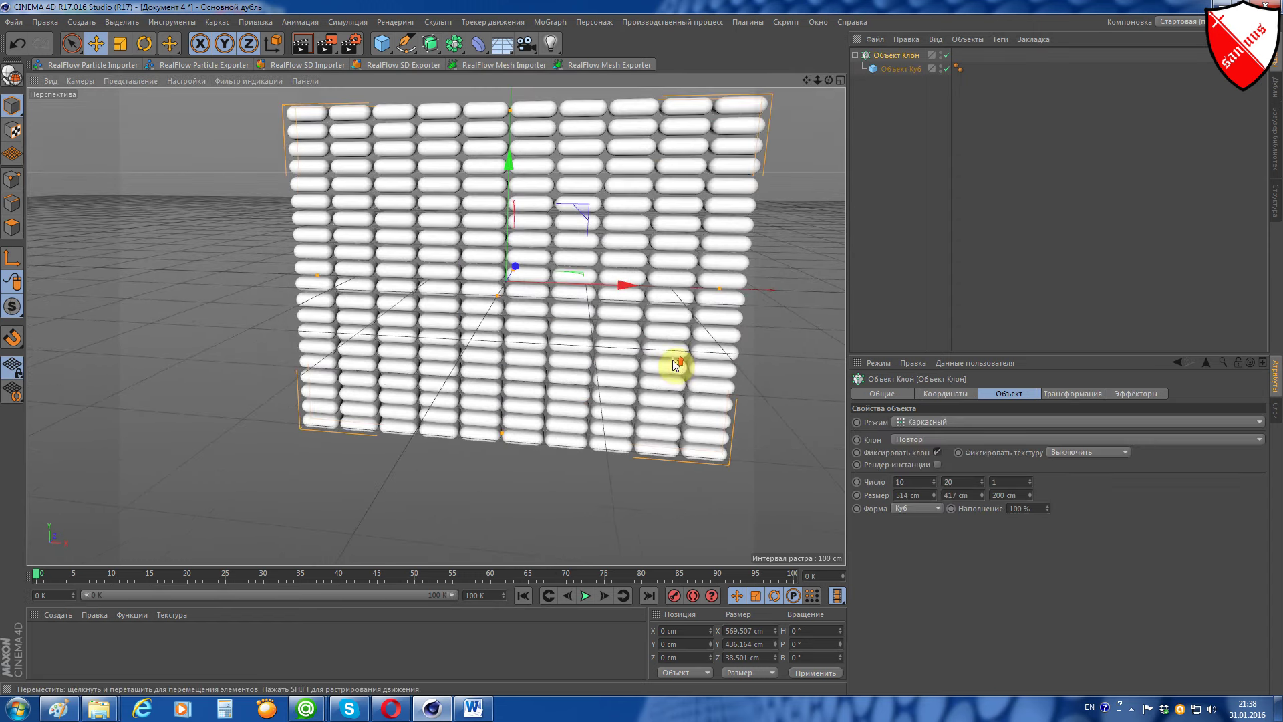
pyautogui.moveTo(982, 495)
pyautogui.mouseDown()
pyautogui.moveTo(982, 515)
pyautogui.moveTo(933, 504)
pyautogui.mouseUp()
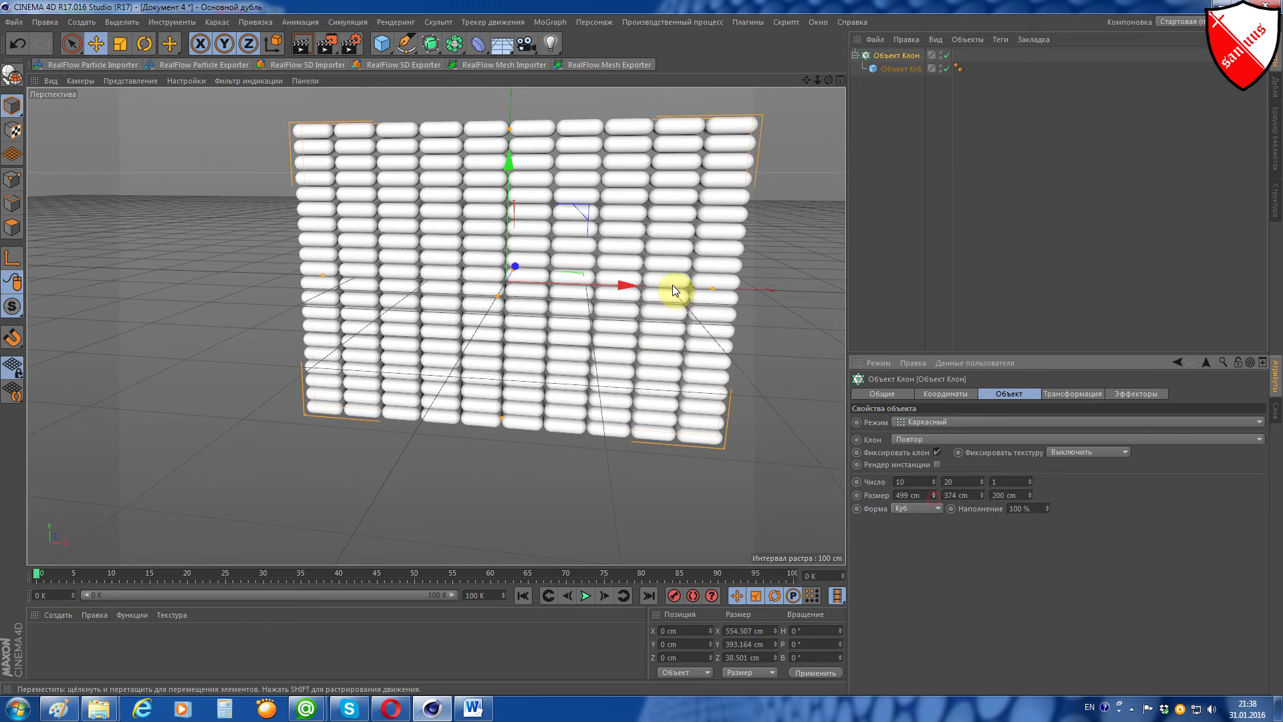
pyautogui.scroll(-2, 670, 283)
pyautogui.moveTo(543, 175); pyautogui.dragTo(595, 172)
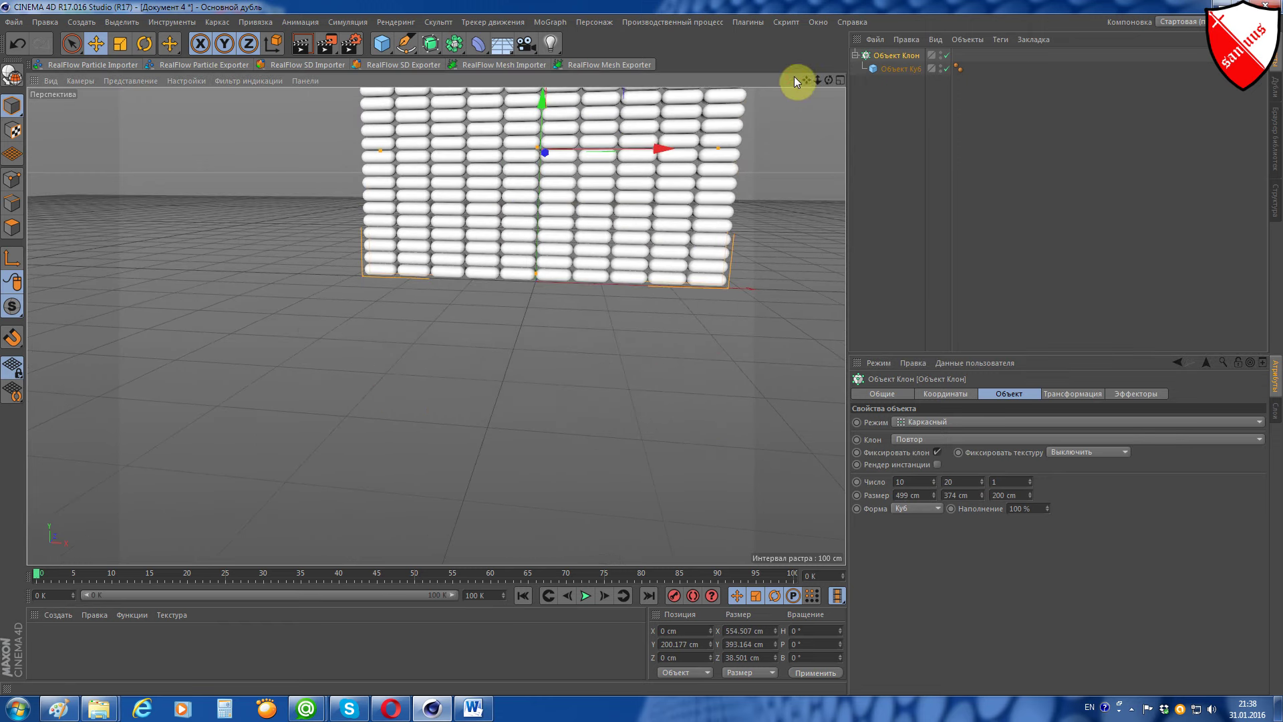
pyautogui.moveTo(807, 81)
pyautogui.mouseDown()
pyautogui.moveTo(810, 107)
pyautogui.moveTo(829, 83)
pyautogui.mouseUp()
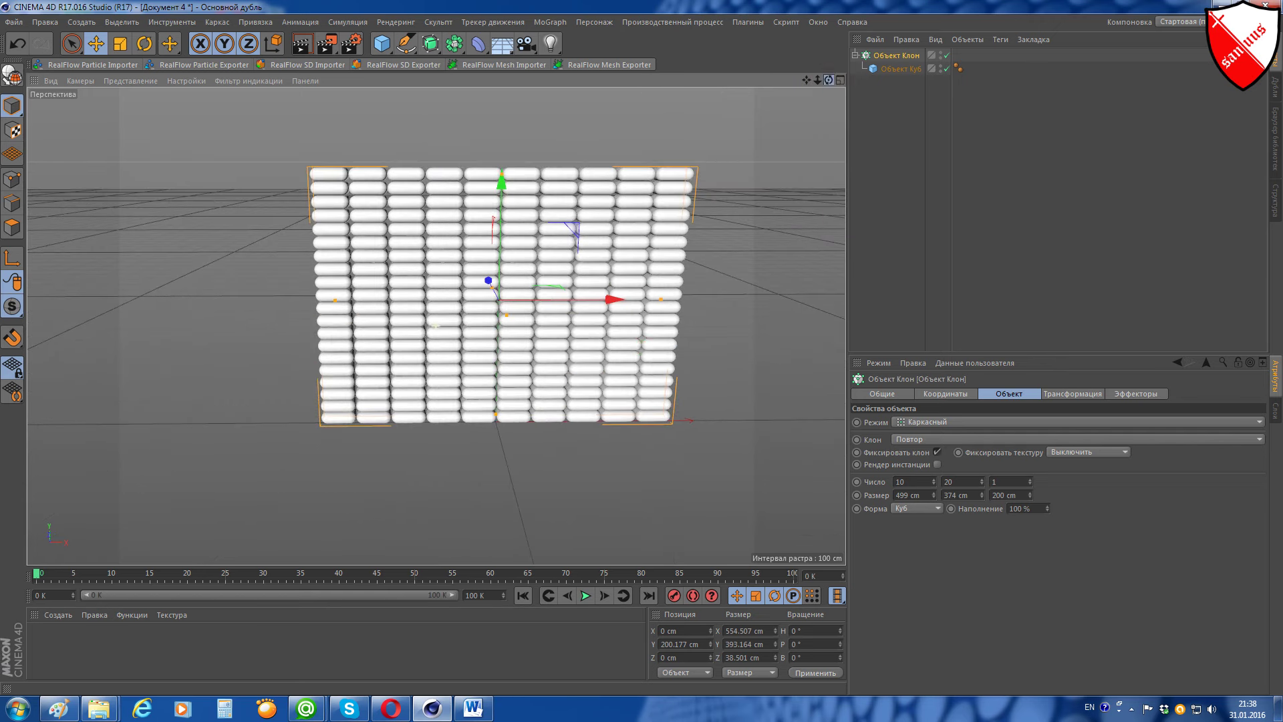
# Step: Add a Sound Effector and confirm it appears in the Cloner's Effectors list
pyautogui.click(551, 22)
pyautogui.moveTo(601, 43)
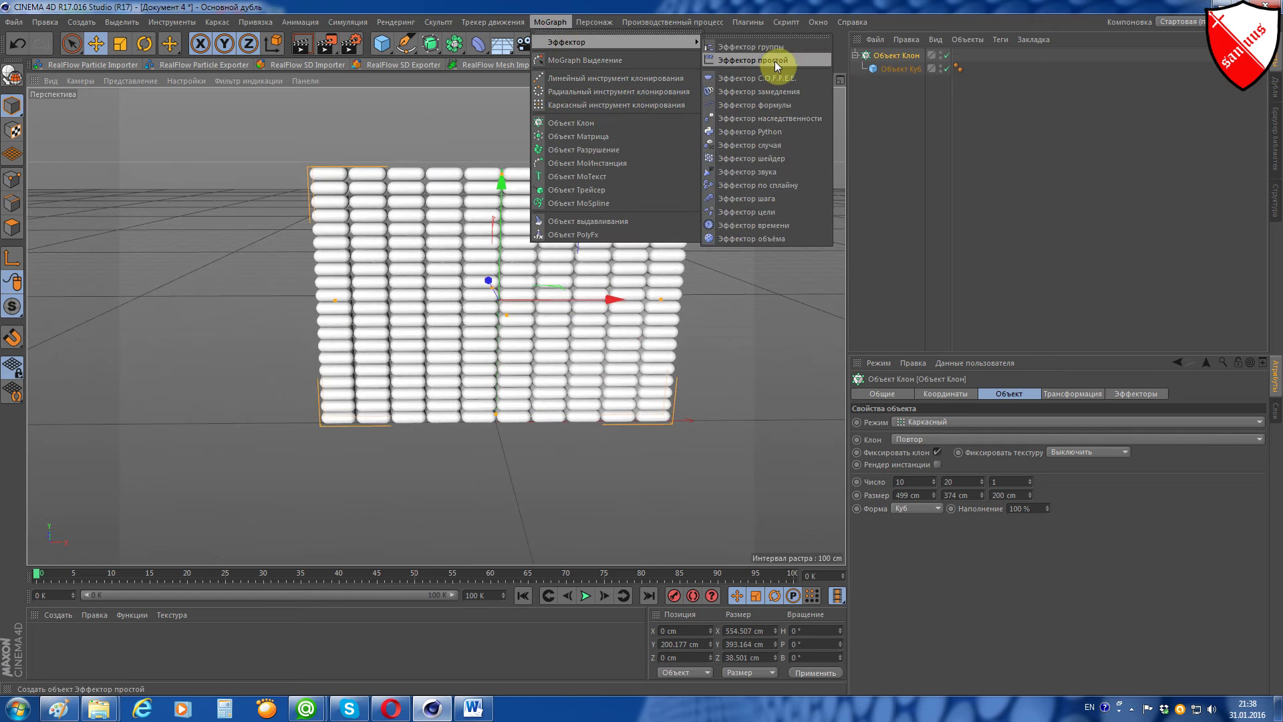
pyautogui.click(768, 172)
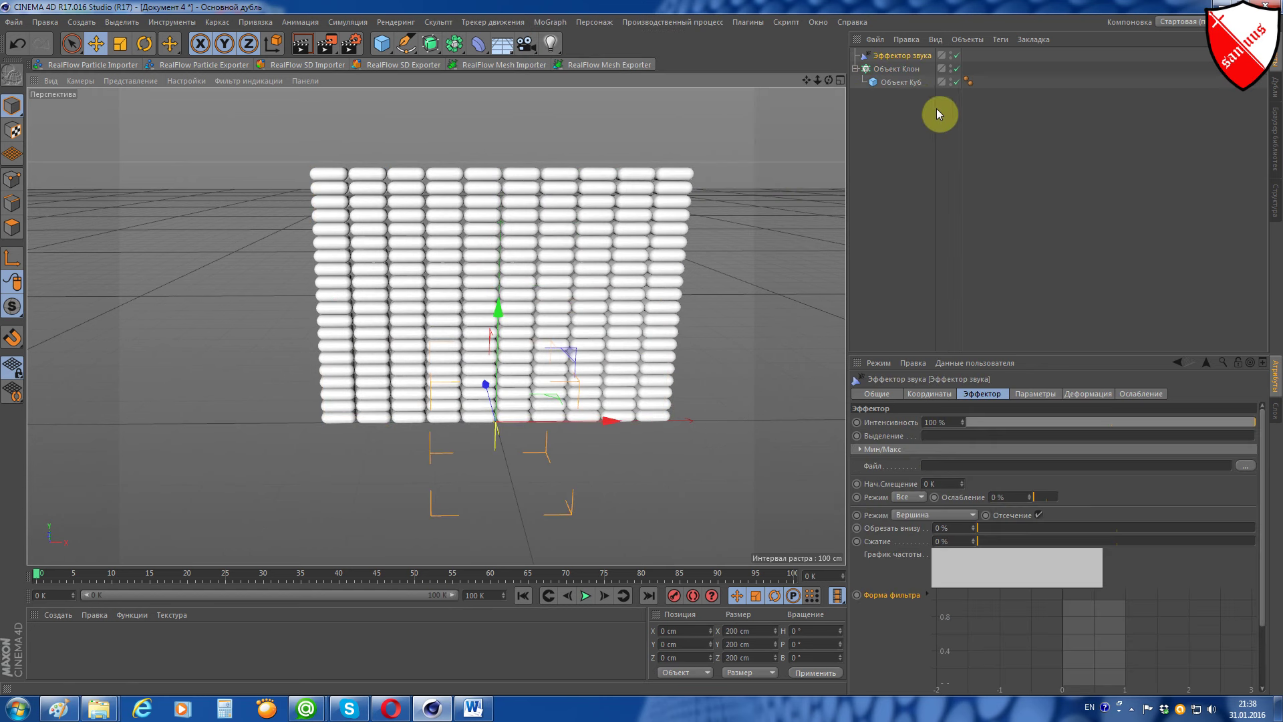
pyautogui.click(897, 69)
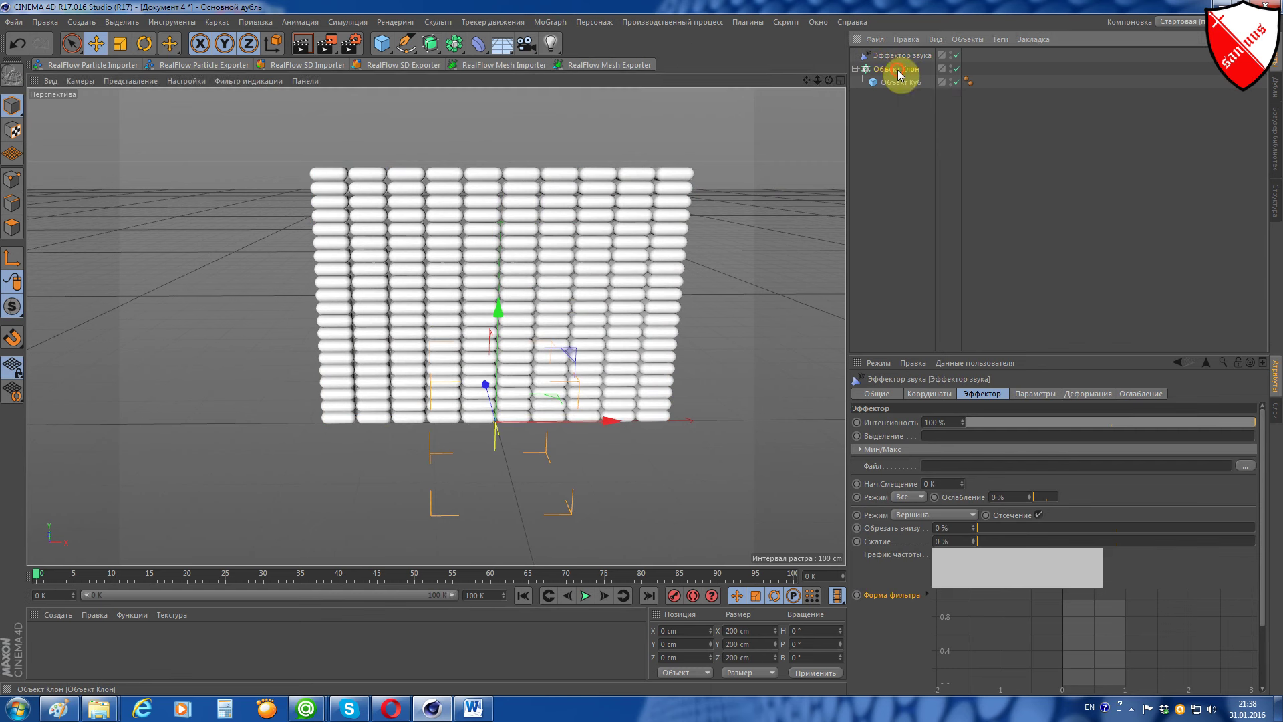
pyautogui.click(1132, 394)
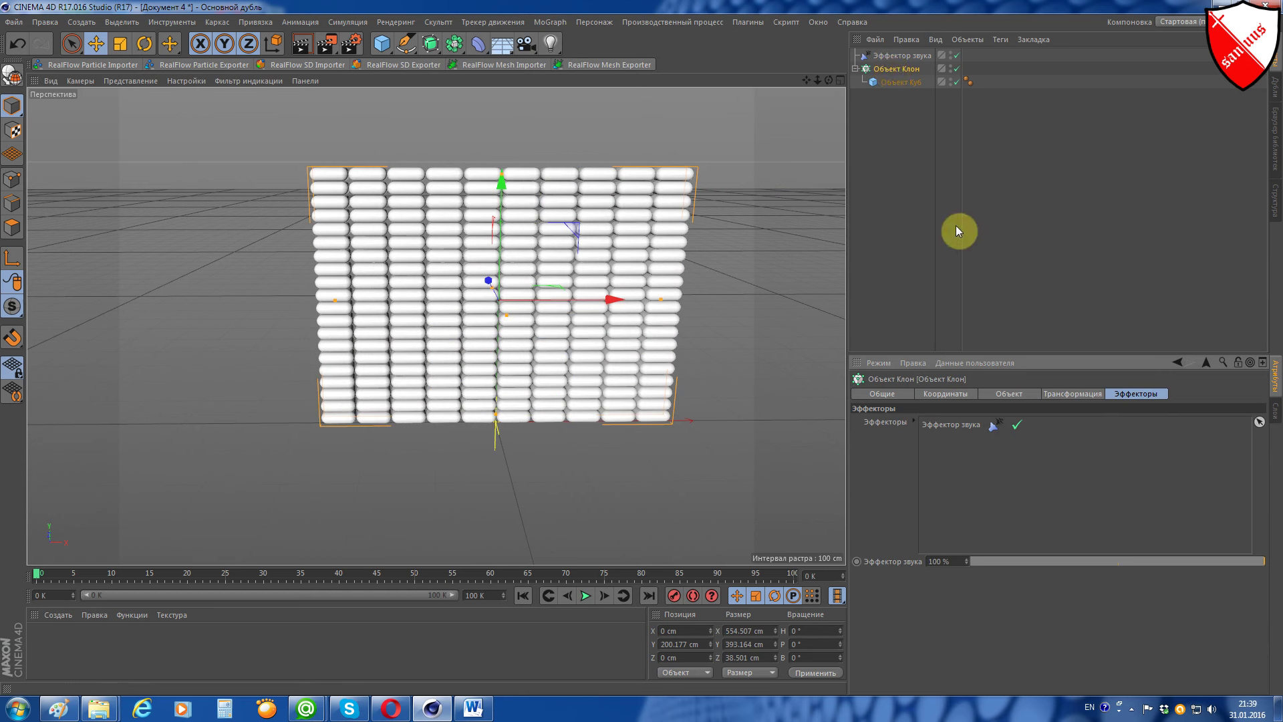
# Step: Review the Sound Effector's Parameter and Falloff tabs, then browse for an audio file
pyautogui.click(903, 55)
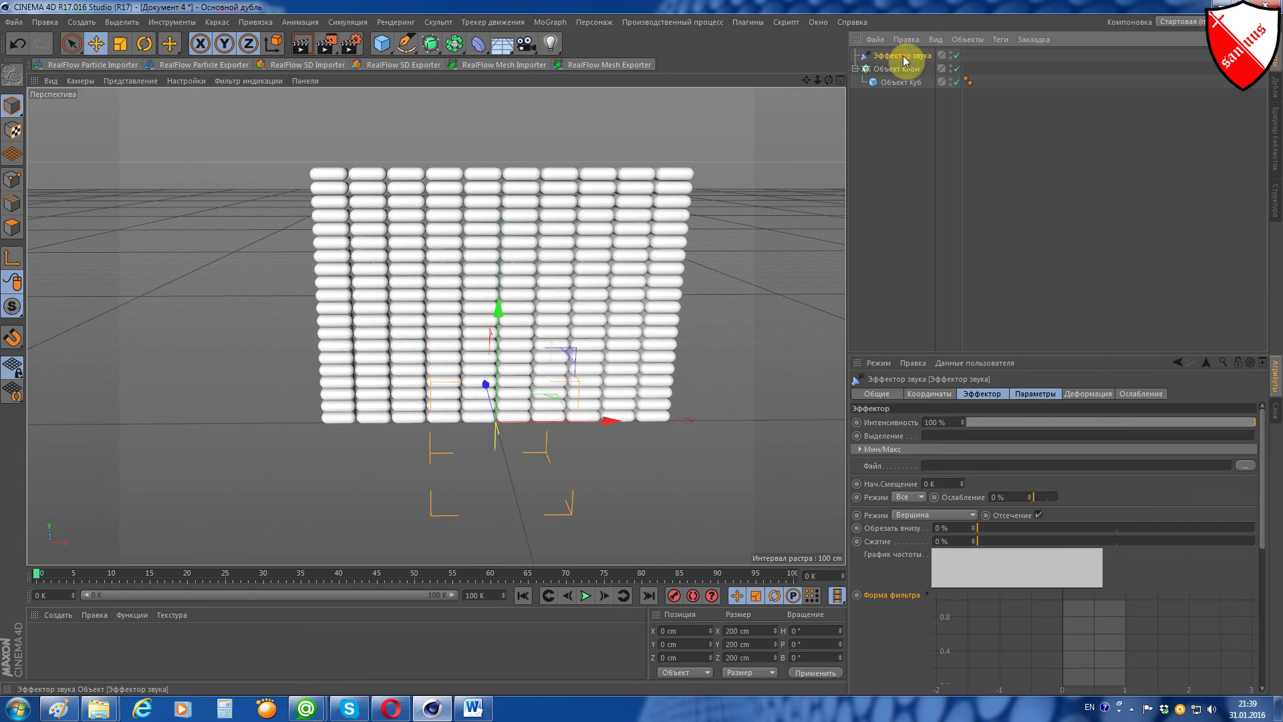
pyautogui.click(982, 401)
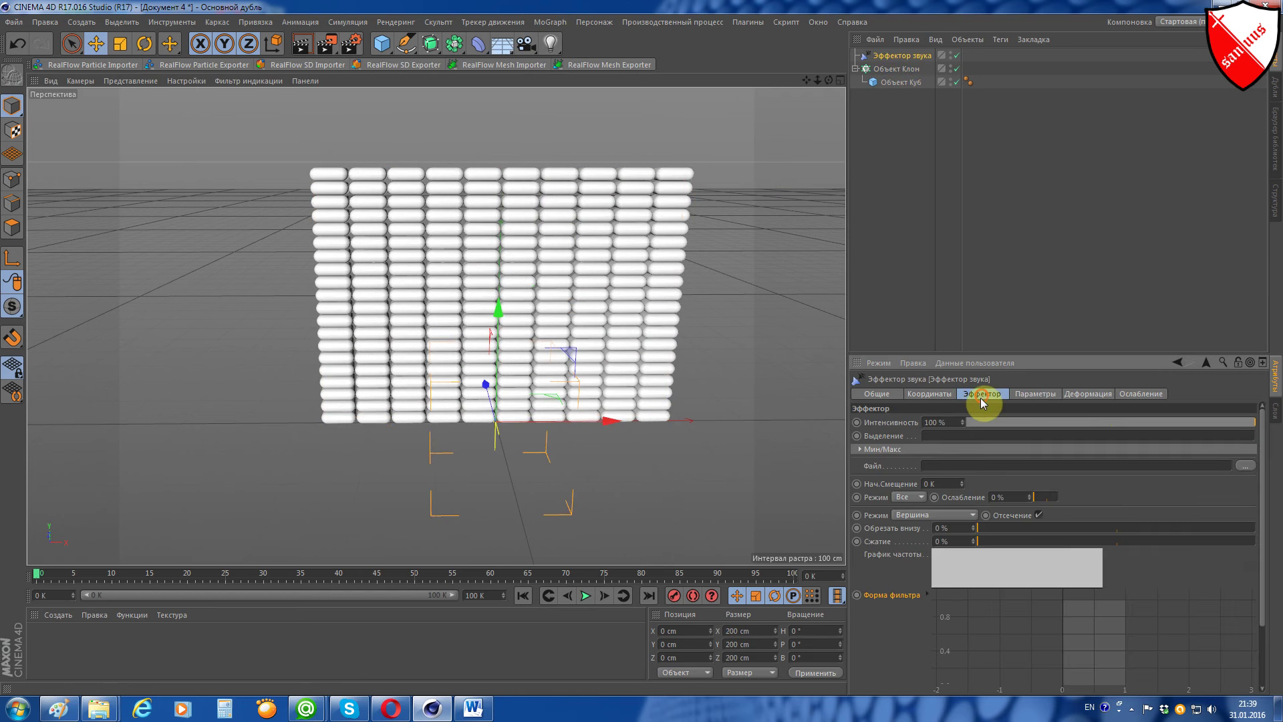
pyautogui.click(1032, 394)
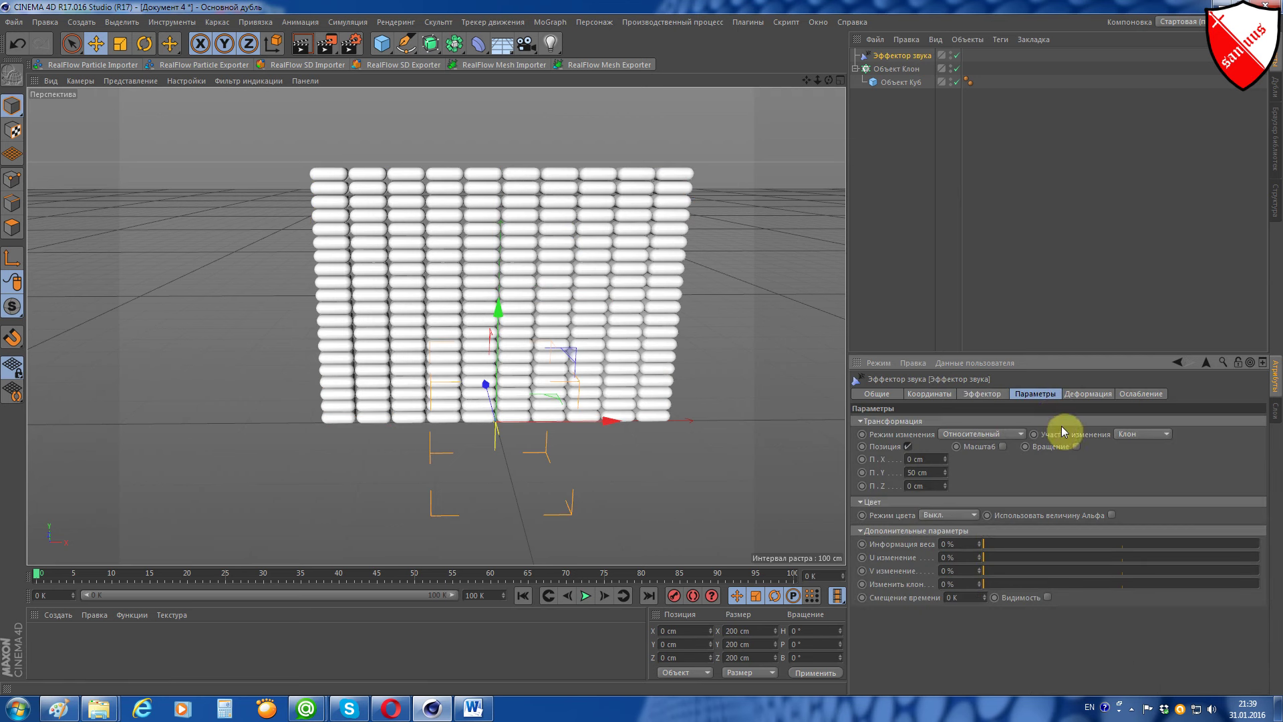
pyautogui.click(1080, 395)
pyautogui.click(1133, 395)
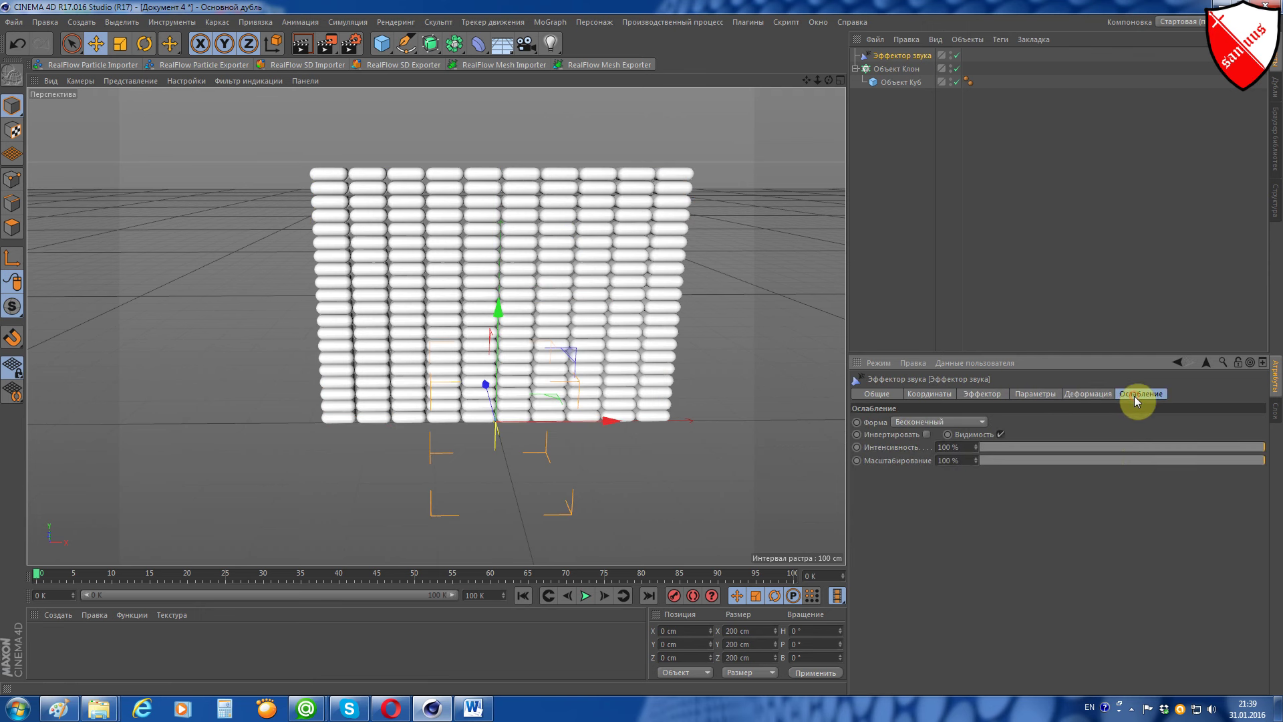
pyautogui.click(1090, 394)
pyautogui.click(1042, 394)
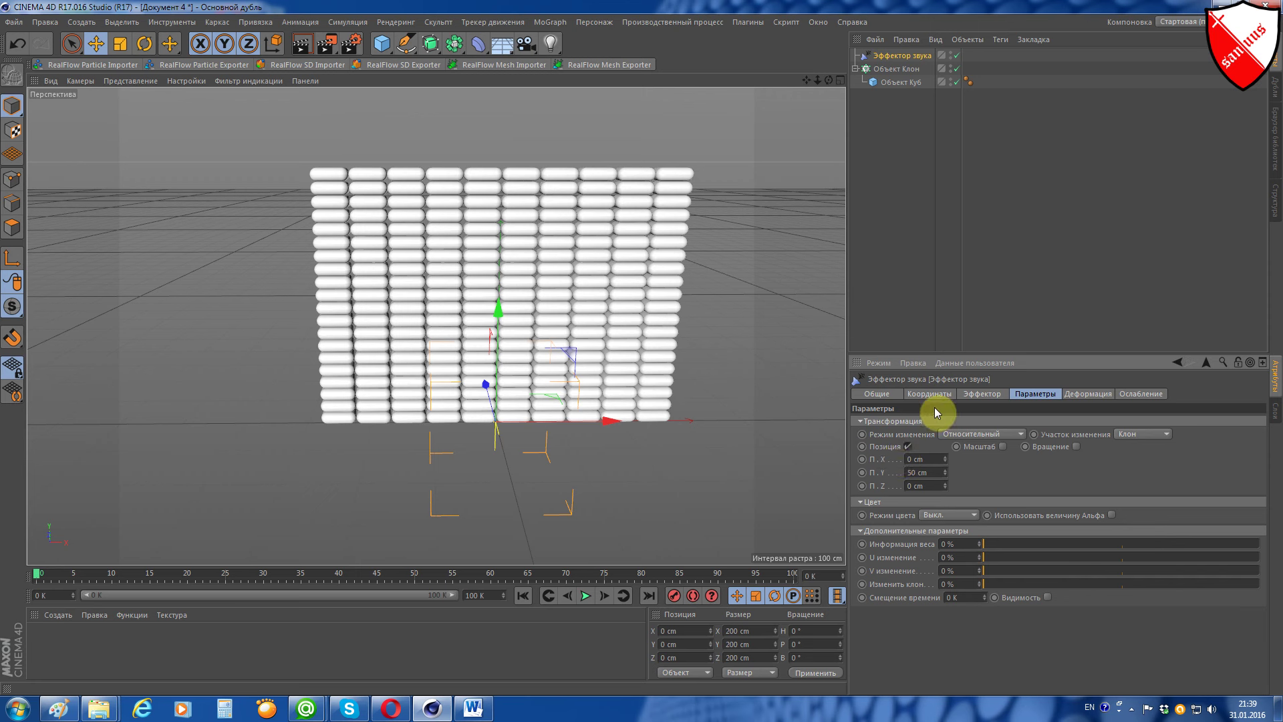
pyautogui.click(979, 395)
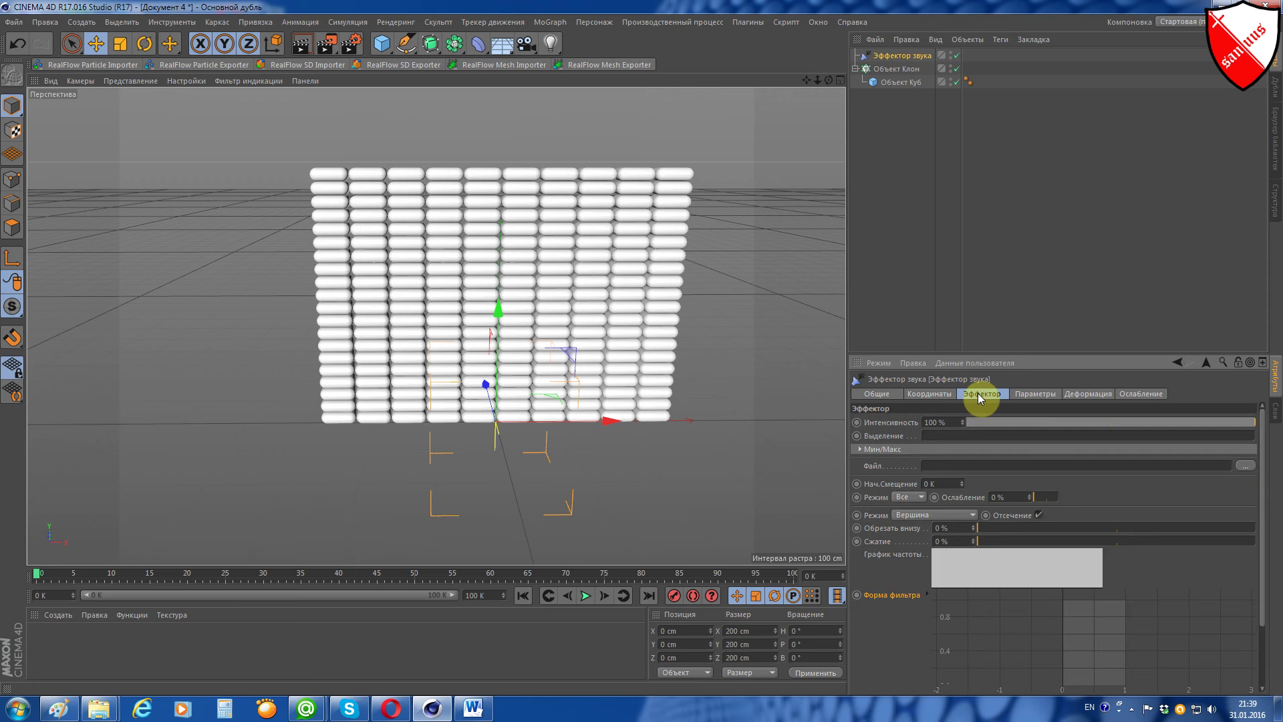
pyautogui.click(1246, 467)
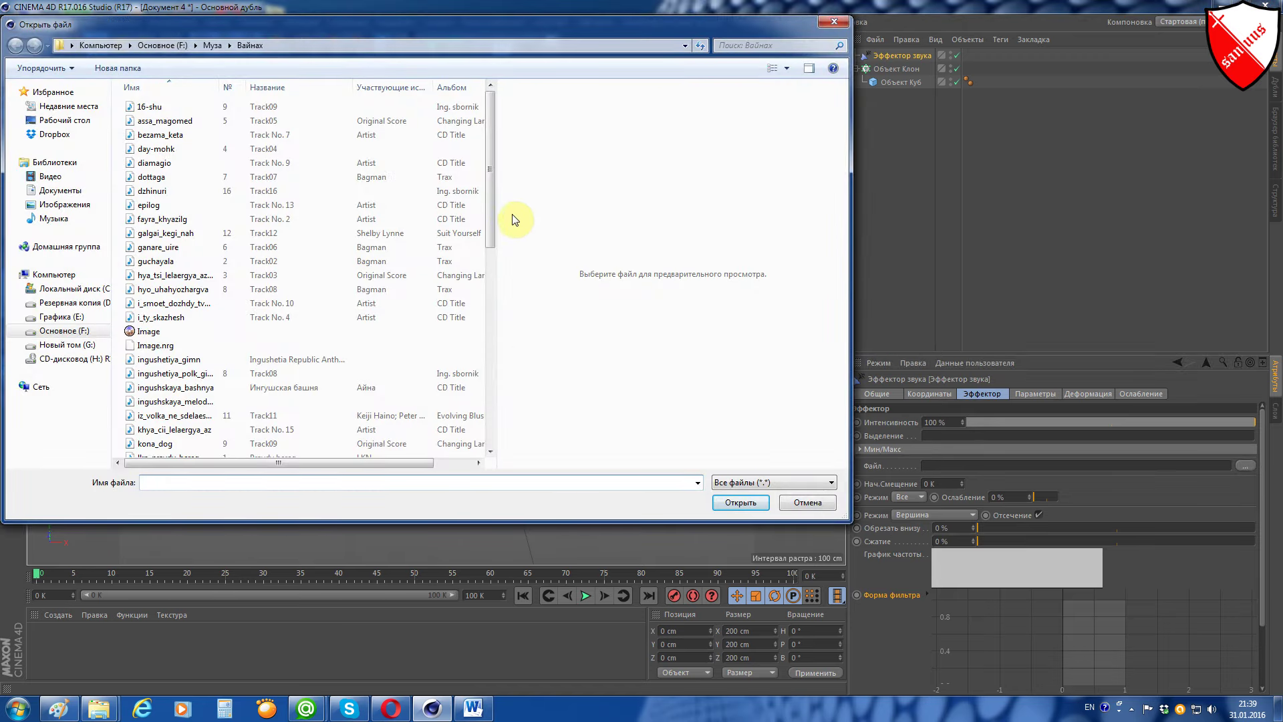
# Step: Load СУПЕР ЛЕЗГИНКА.mp3 into the Sound Effector, copying it into the scene folder
pyautogui.moveTo(495, 228); pyautogui.dragTo(493, 447)
pyautogui.click(229, 449)
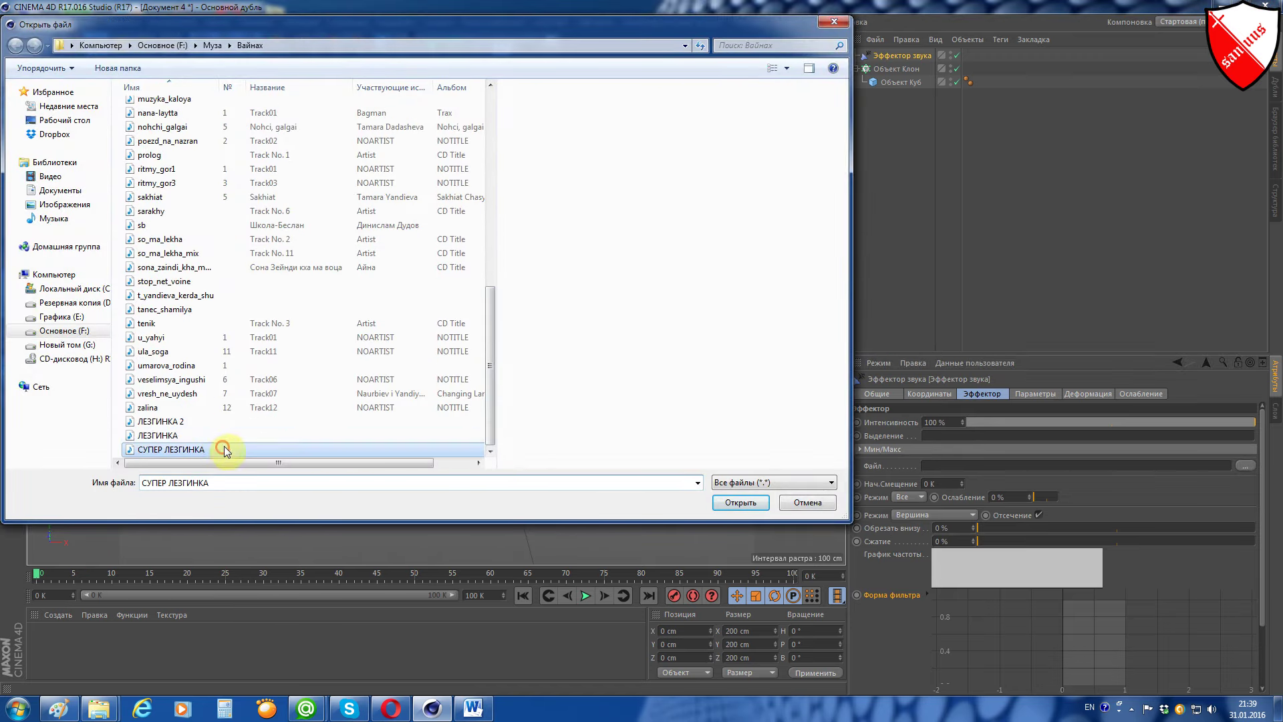
pyautogui.click(739, 503)
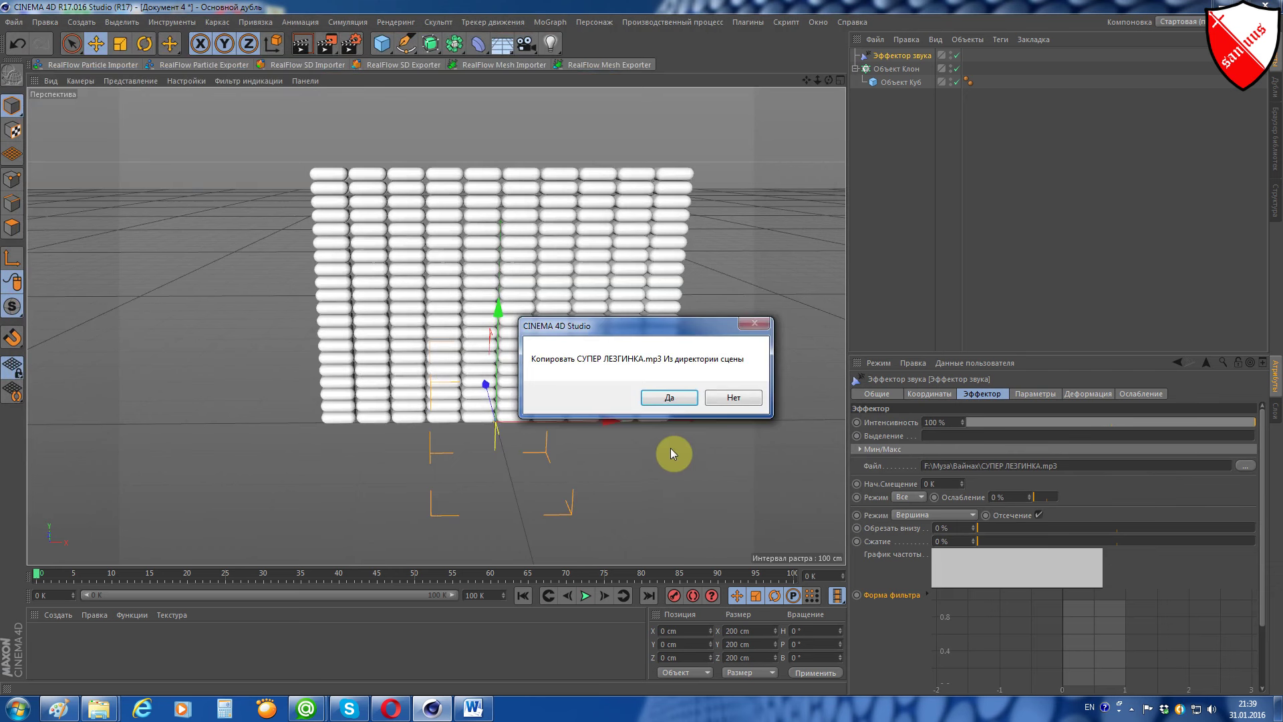
pyautogui.click(668, 397)
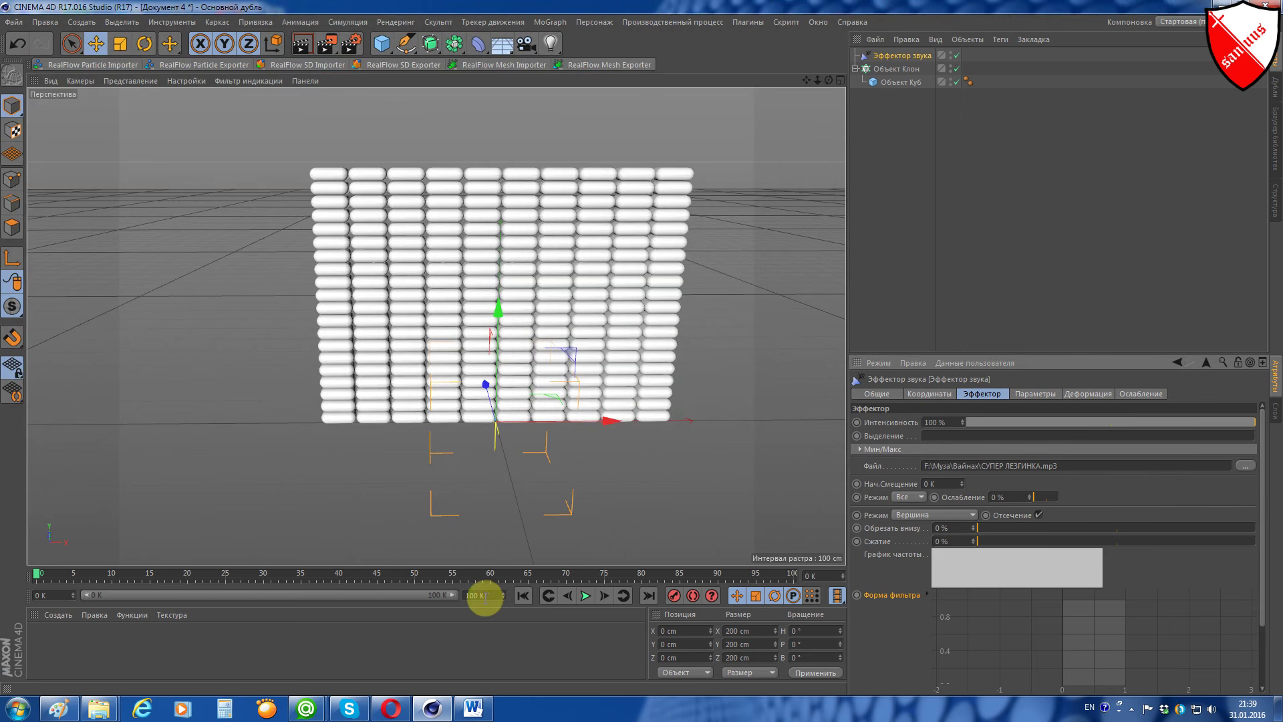
# Step: Extend the scene length and preview range to 1500 frames
pyautogui.click(488, 595)
pyautogui.write('15')
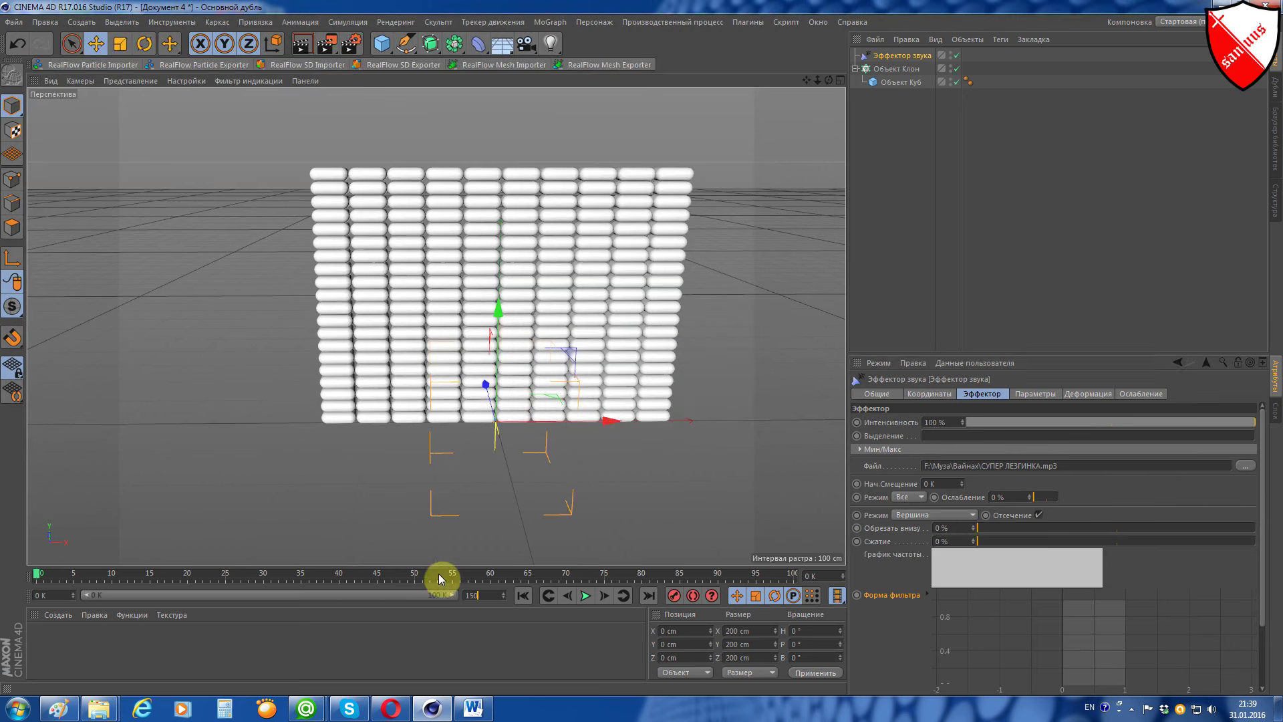
pyautogui.write('0')
pyautogui.press('Return')
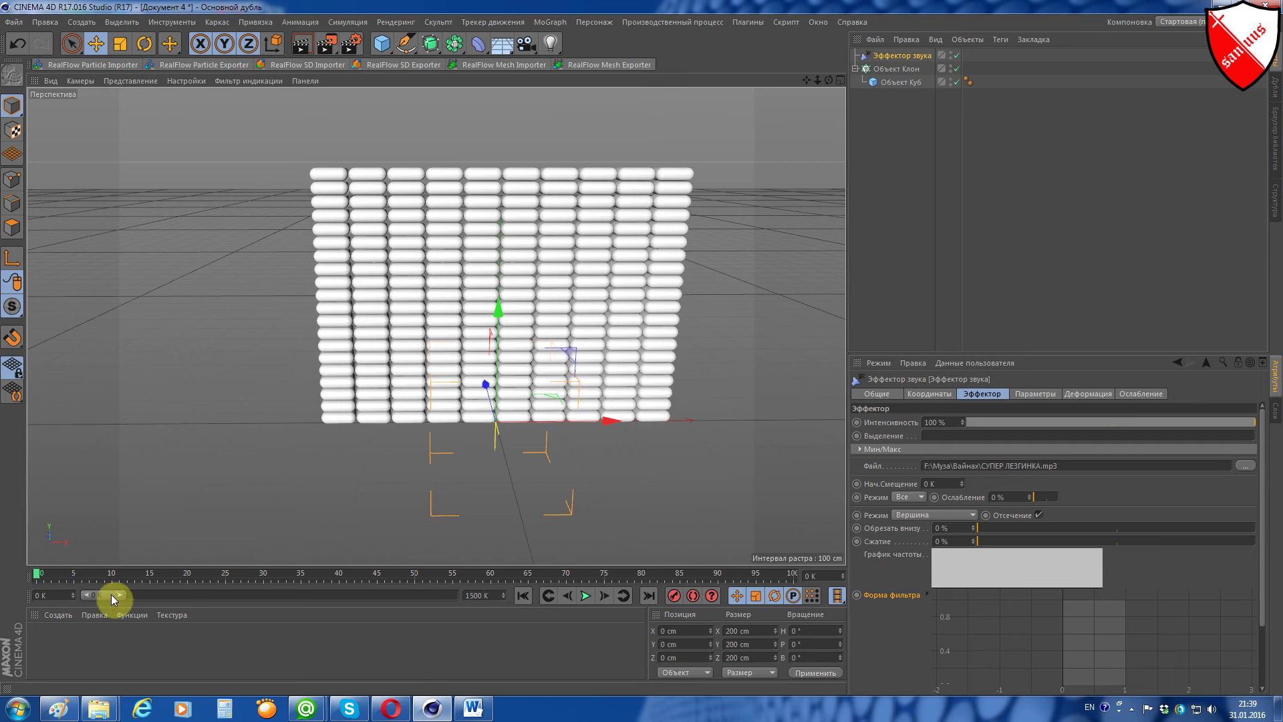
pyautogui.moveTo(113, 594); pyautogui.dragTo(487, 597)
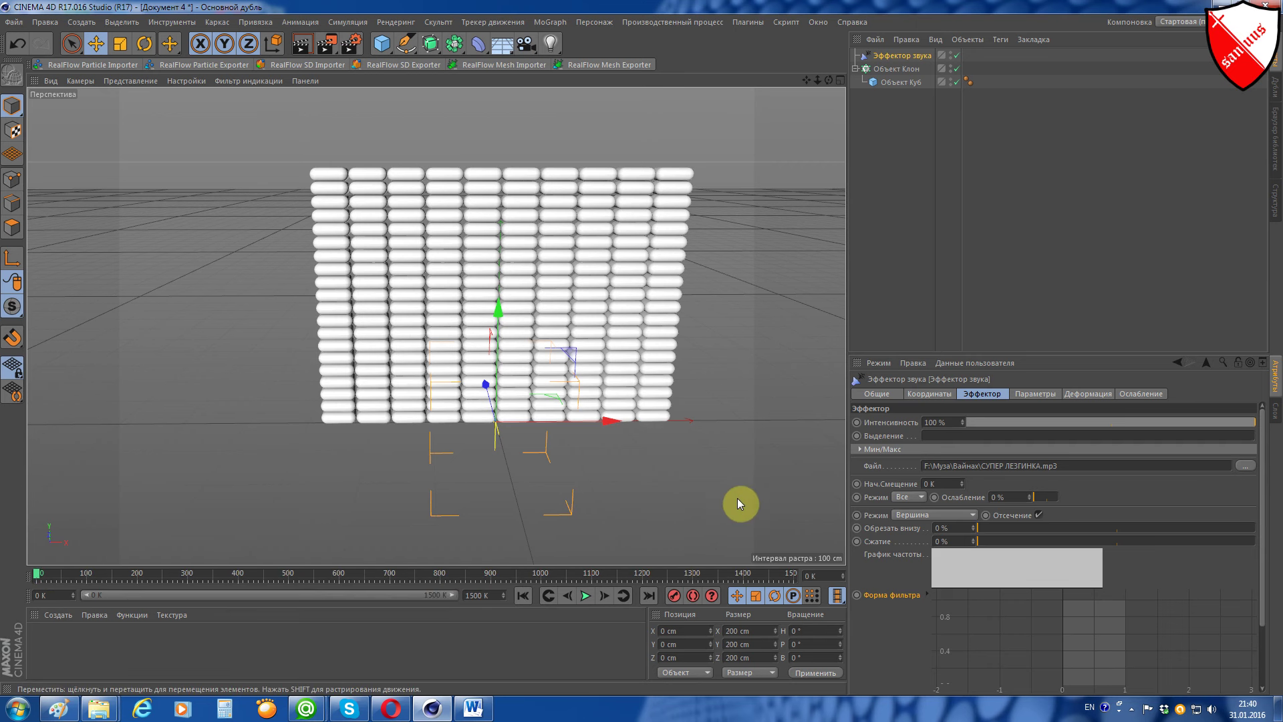
# Step: Play the Lezginka-driven wall to frame 126, then show the Sound Effector's Parameter tab
pyautogui.click(583, 596)
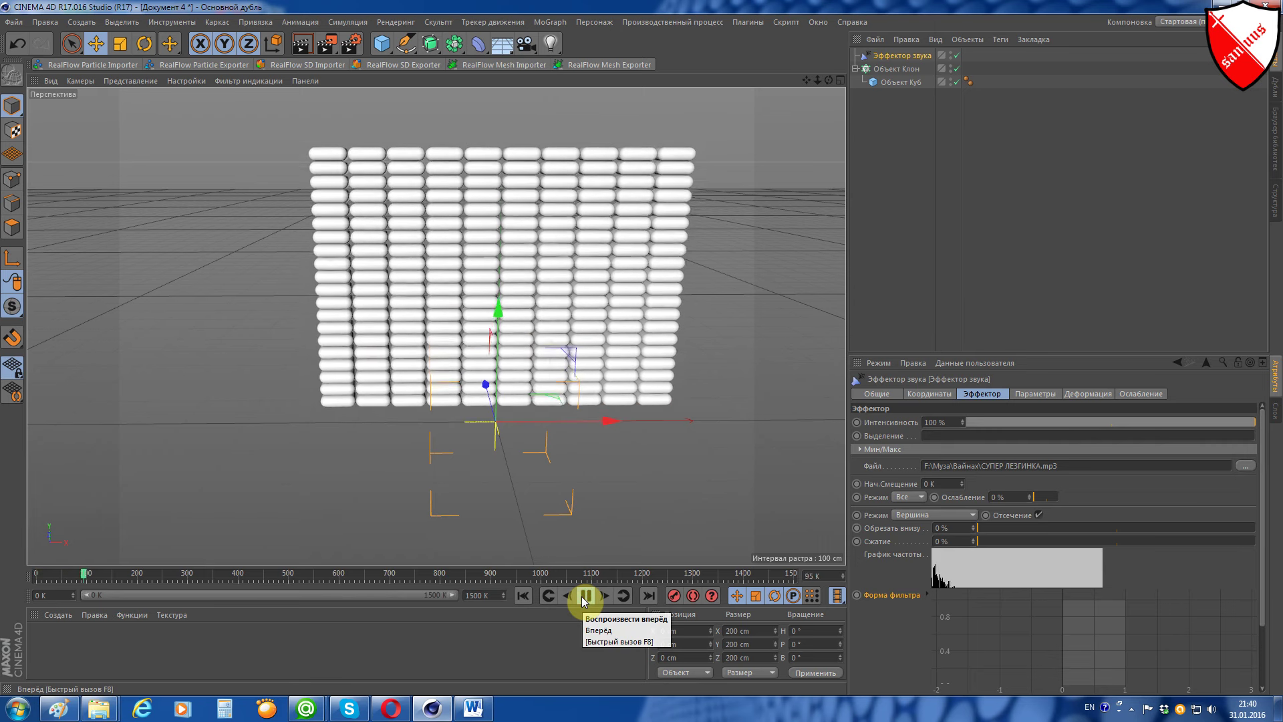
pyautogui.click(581, 596)
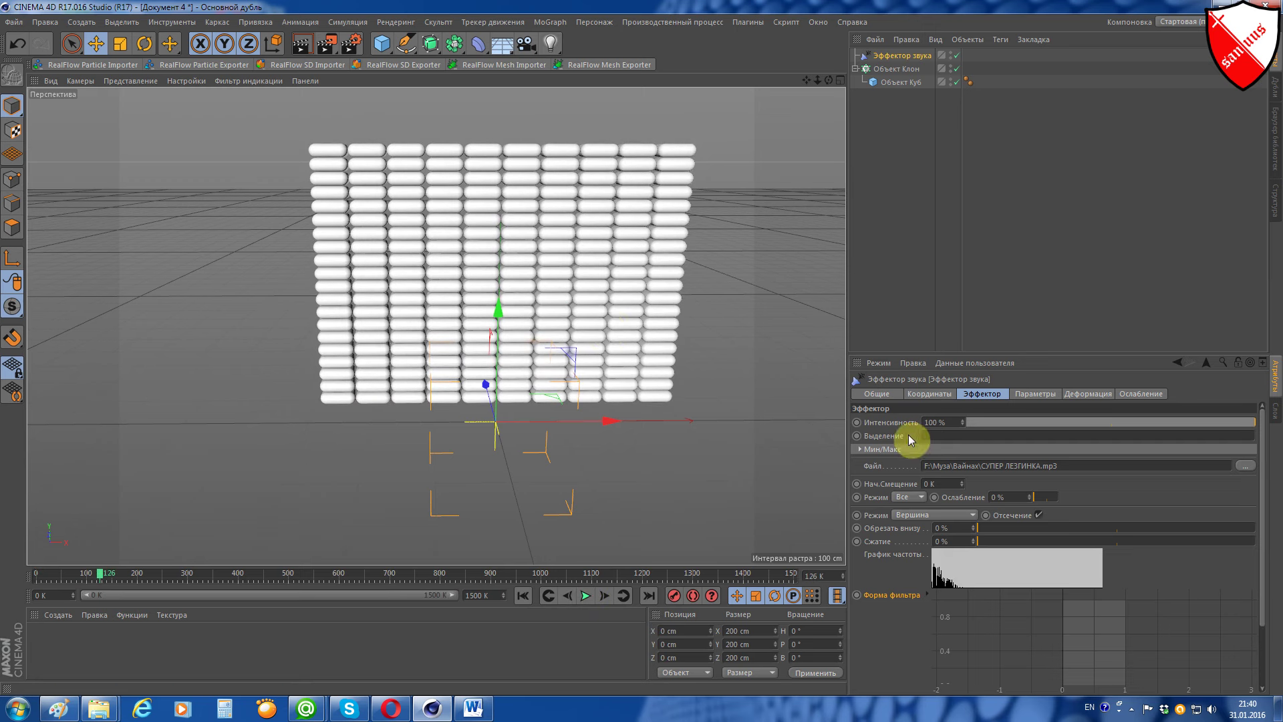
pyautogui.click(1047, 397)
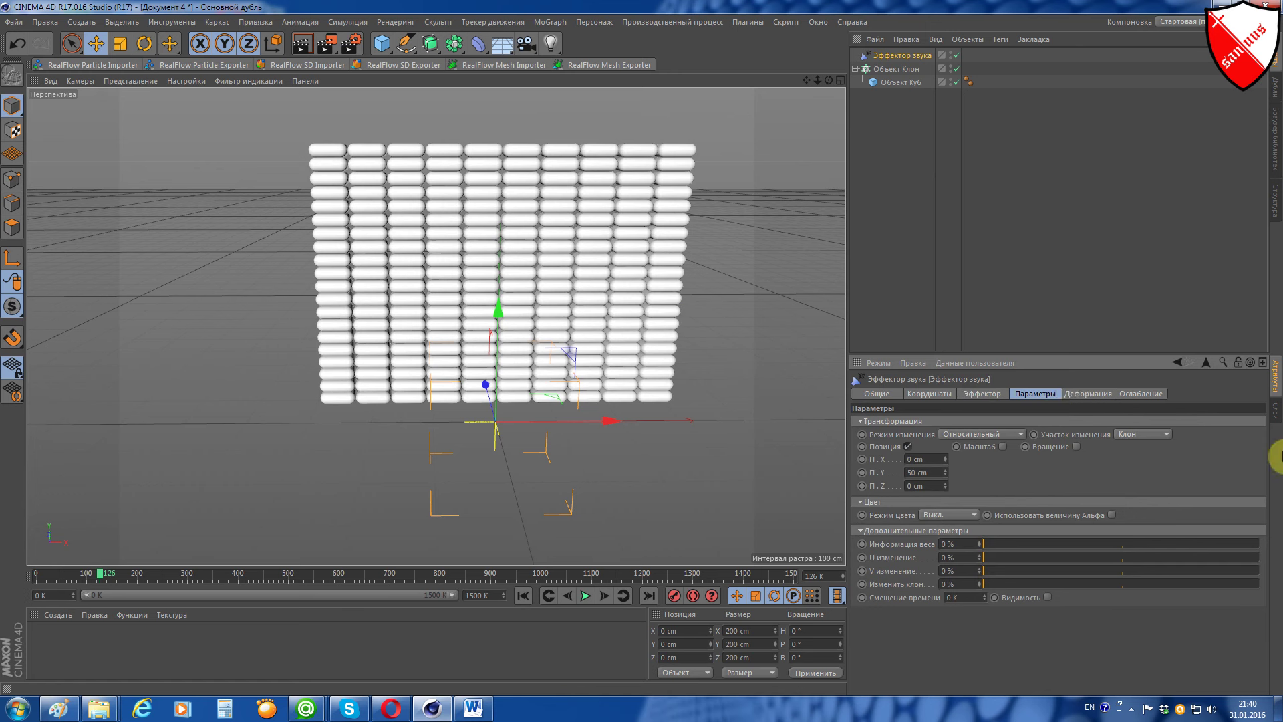
# Step: Uncheck Position and set Color Mode to On in the Sound Effector's parameters
pyautogui.click(908, 446)
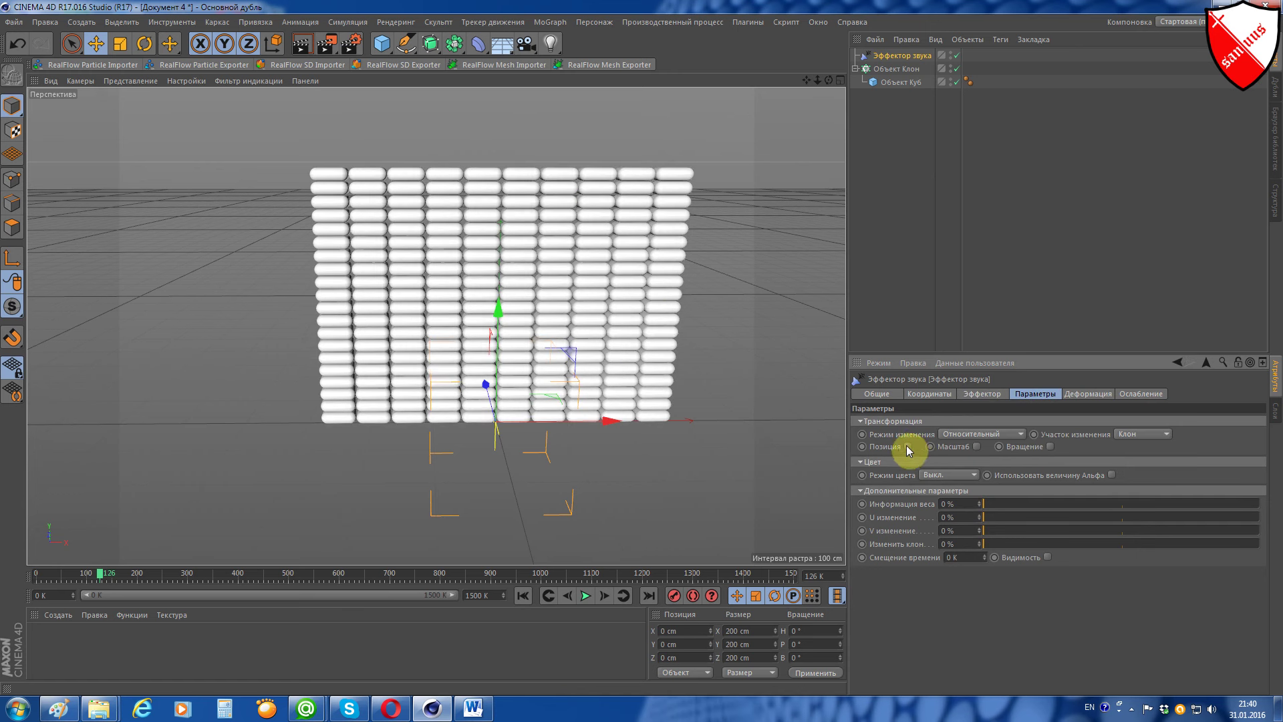
pyautogui.click(969, 476)
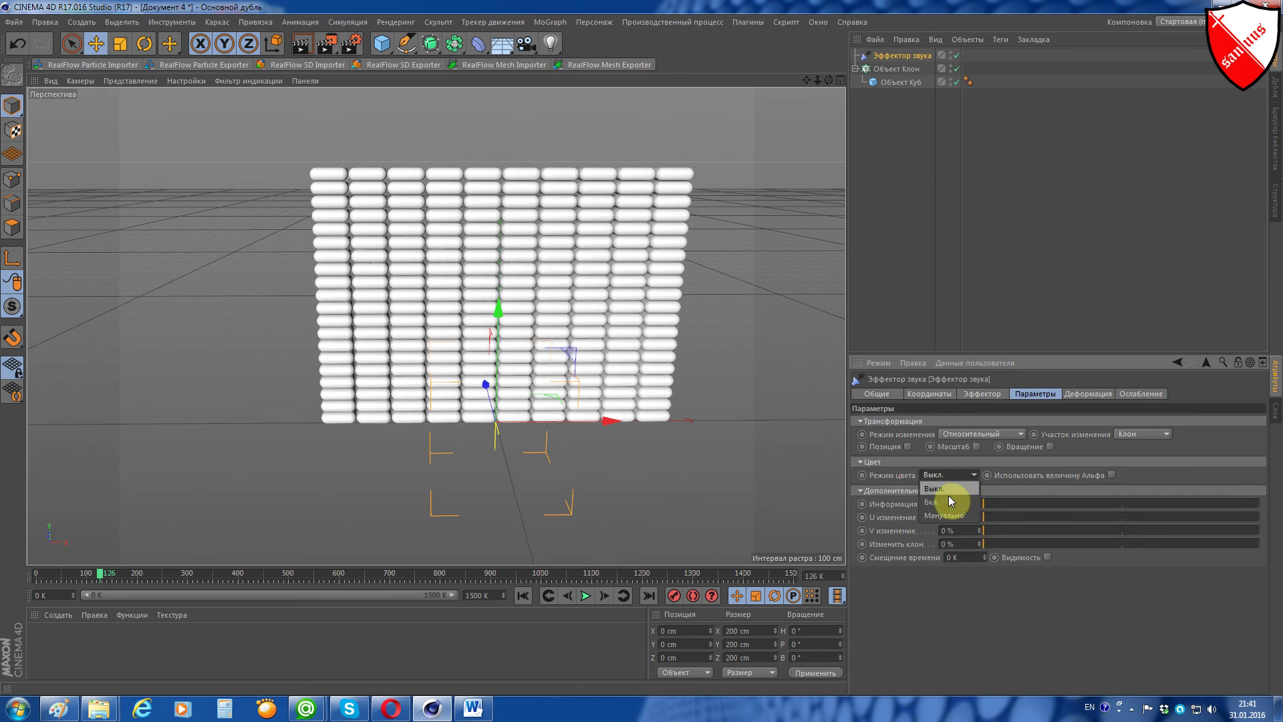
pyautogui.click(951, 500)
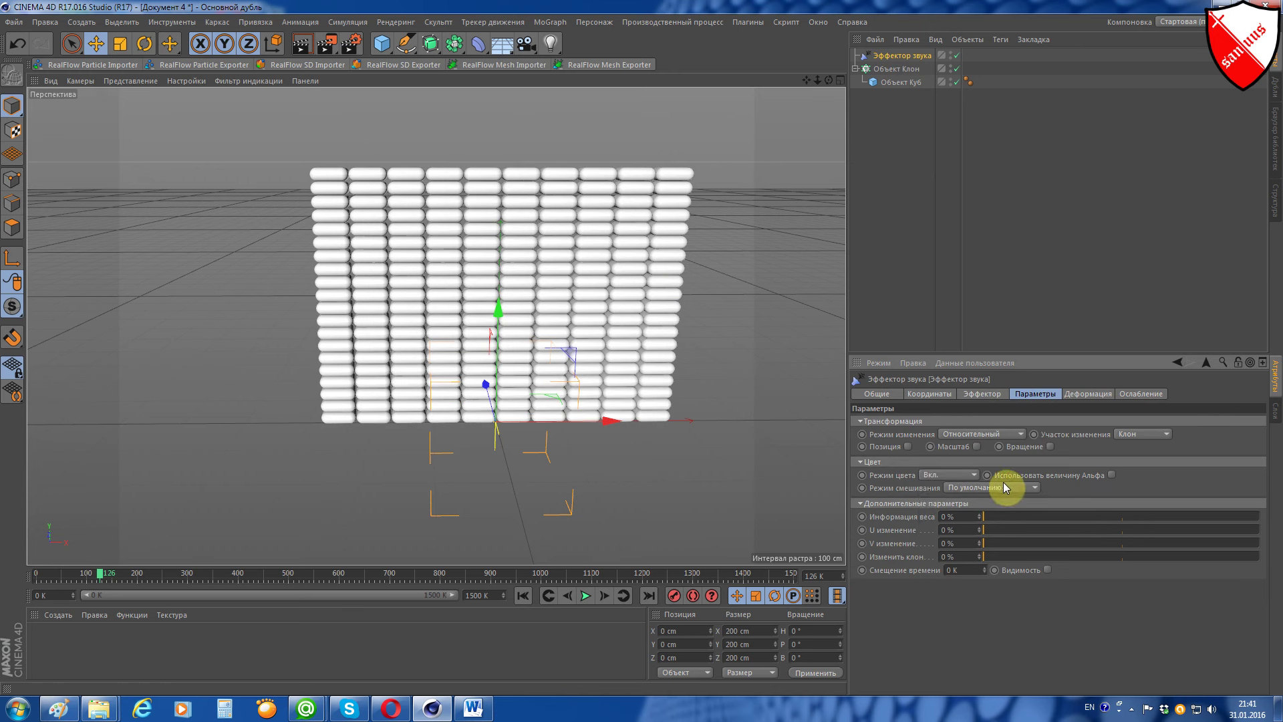
pyautogui.click(982, 395)
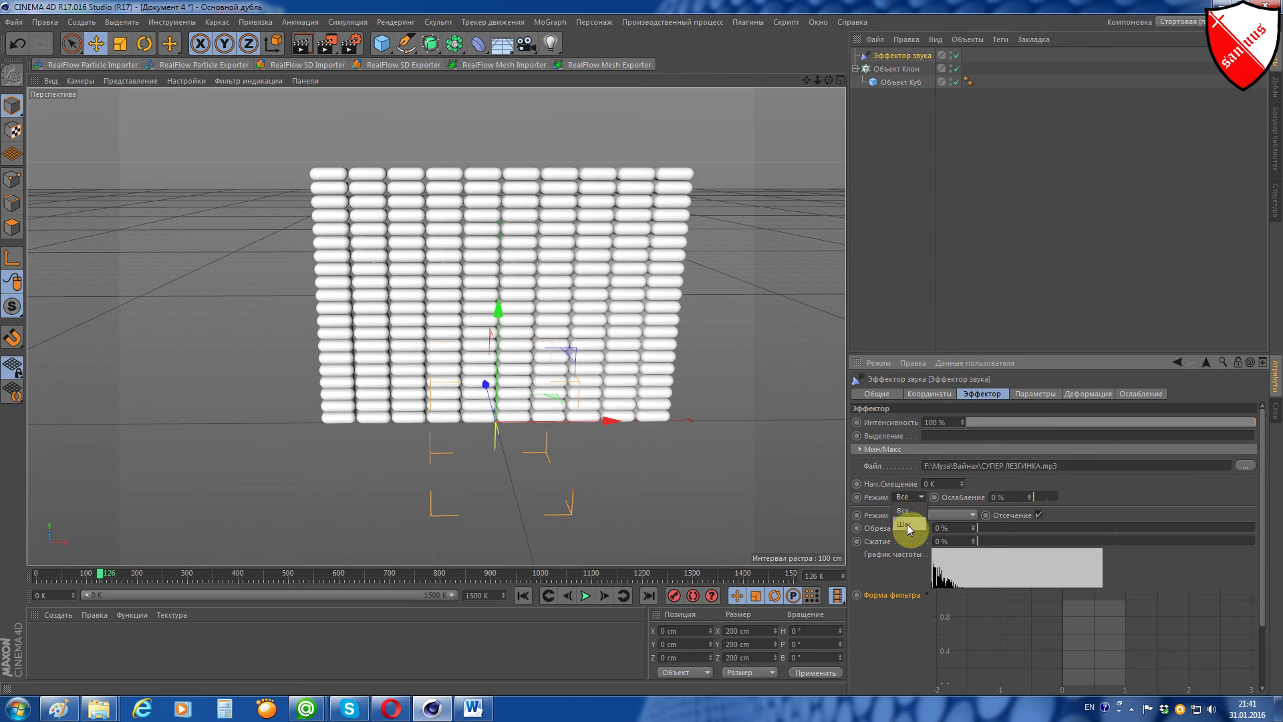
# Step: Set the Sound Effector mode to Step and rewind the animation to frame 0
pyautogui.click(908, 524)
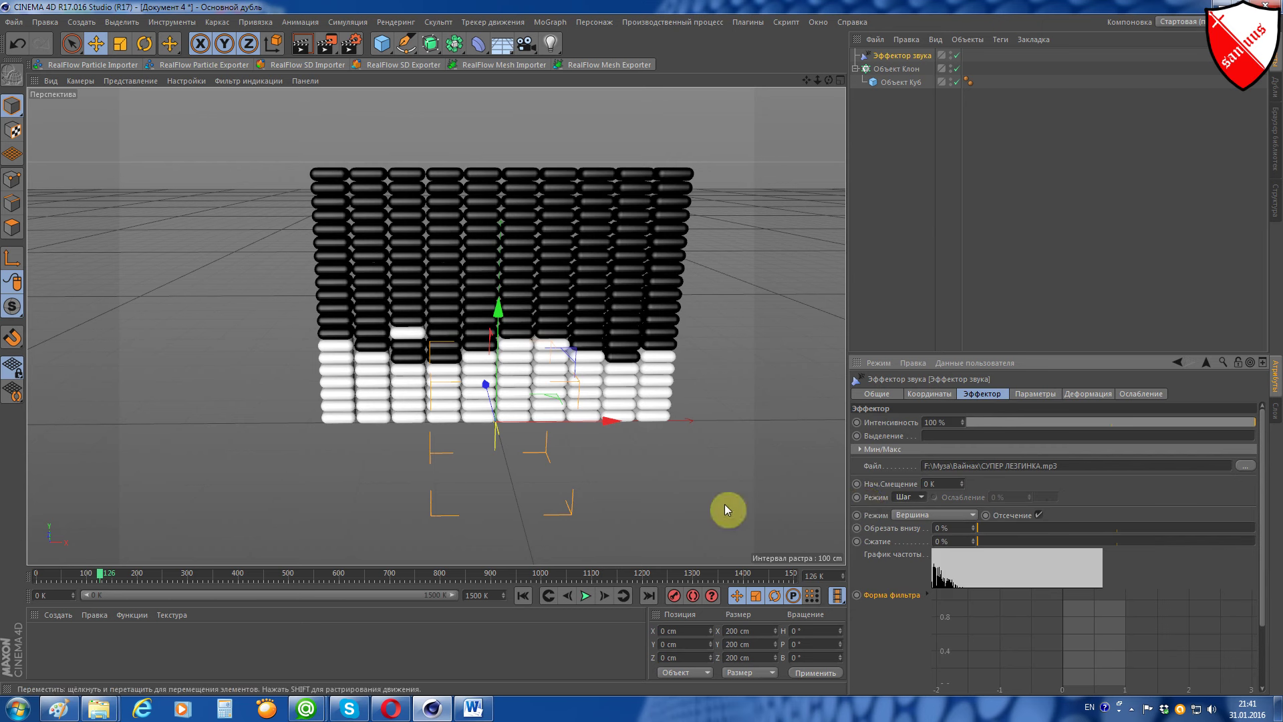
pyautogui.click(524, 595)
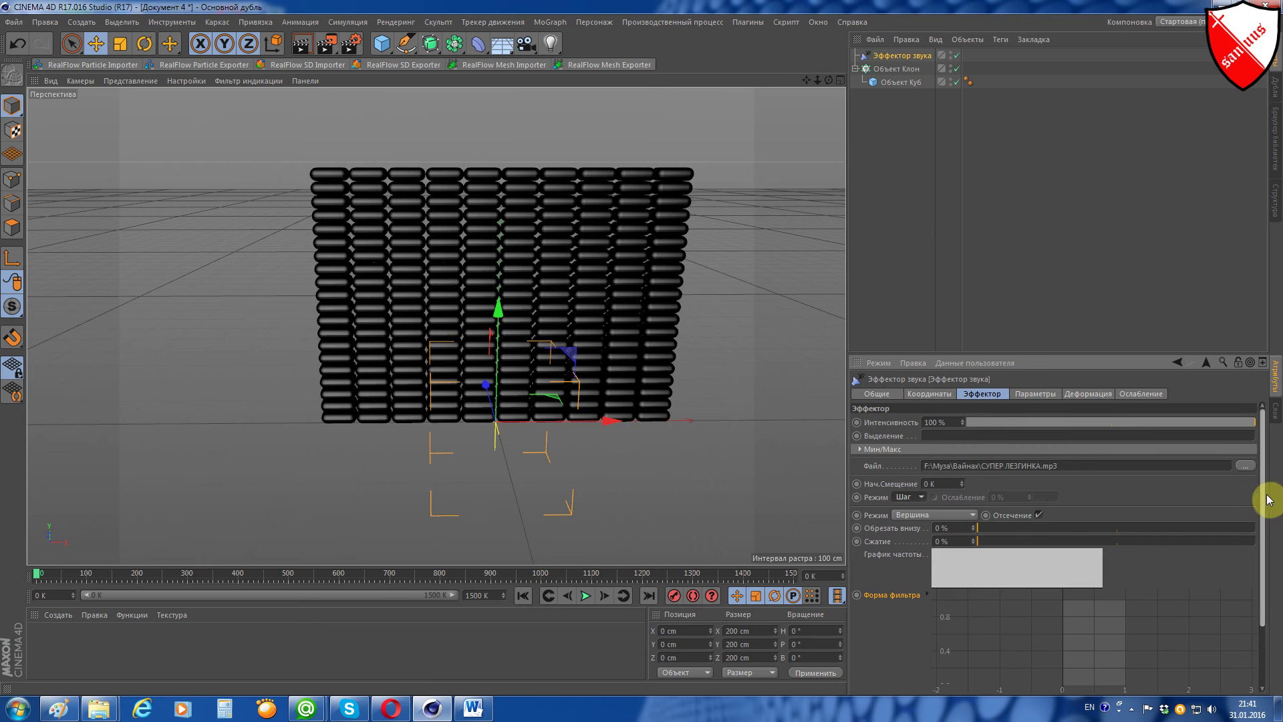
pyautogui.scroll(-3, 1263, 501)
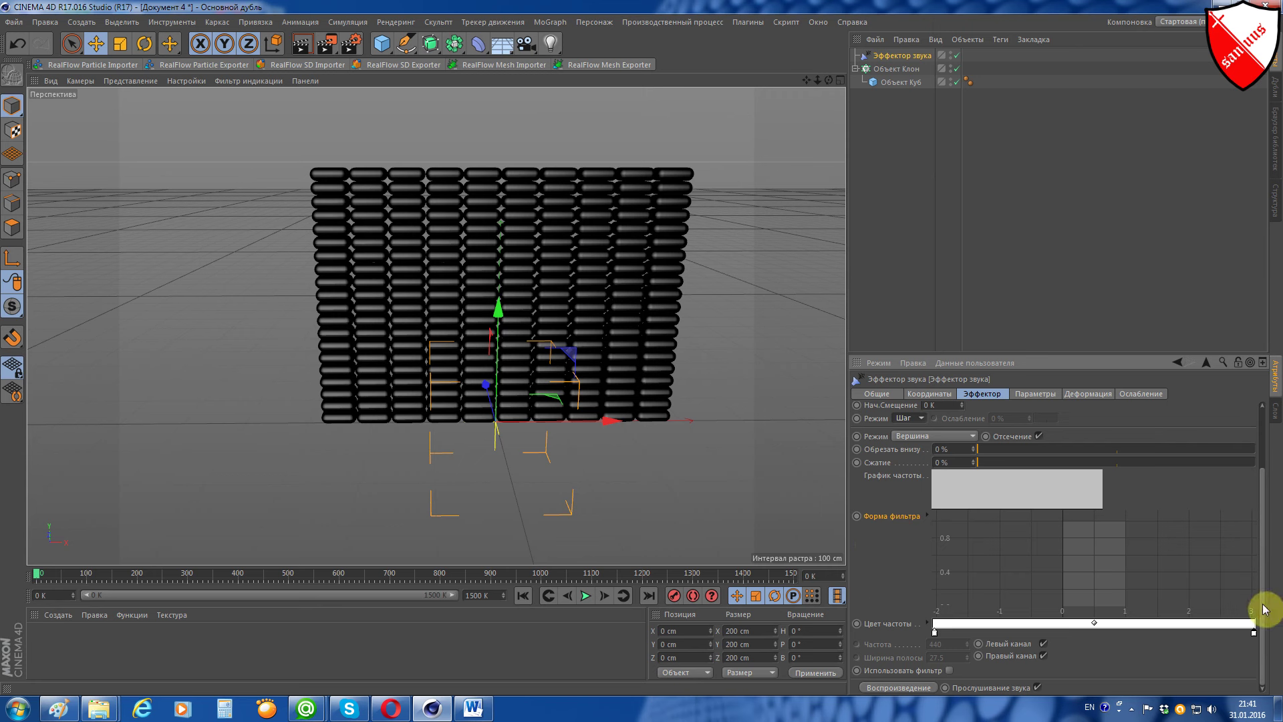
# Step: Set the Frequency Color gradient's first knot to orange-red
pyautogui.moveTo(1261, 611); pyautogui.dragTo(1263, 564)
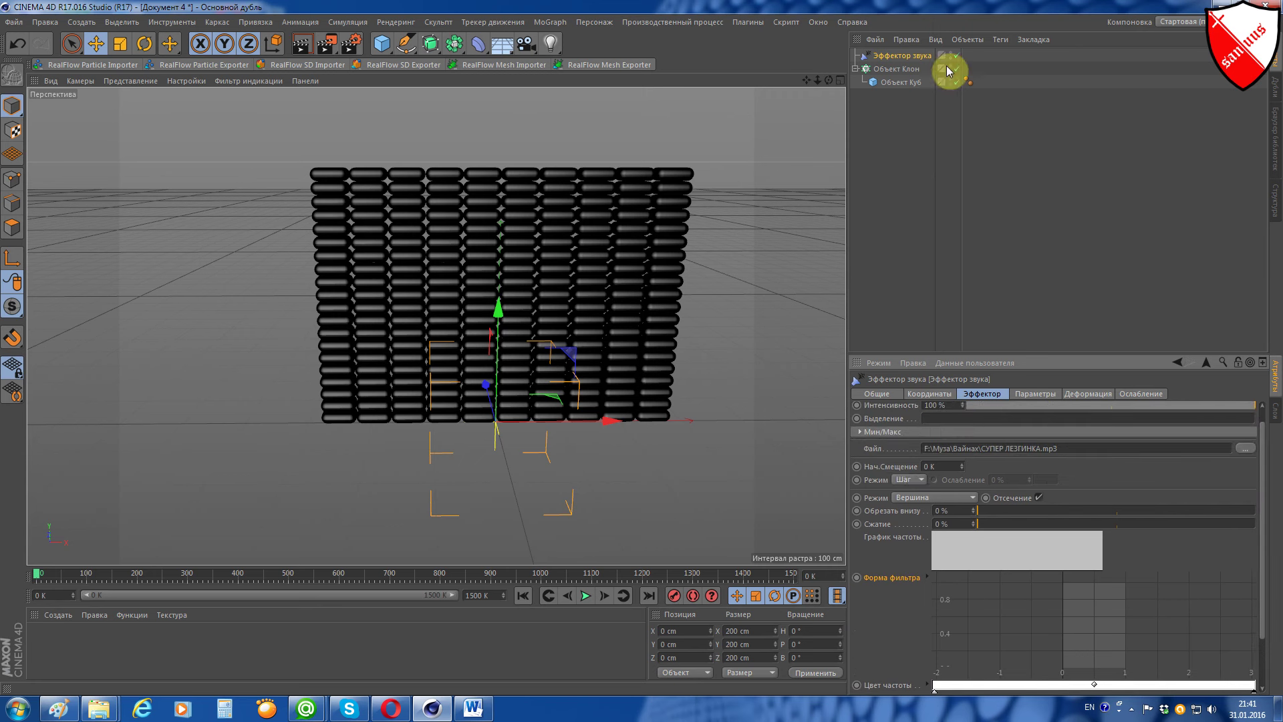
pyautogui.scroll(-3, 1263, 555)
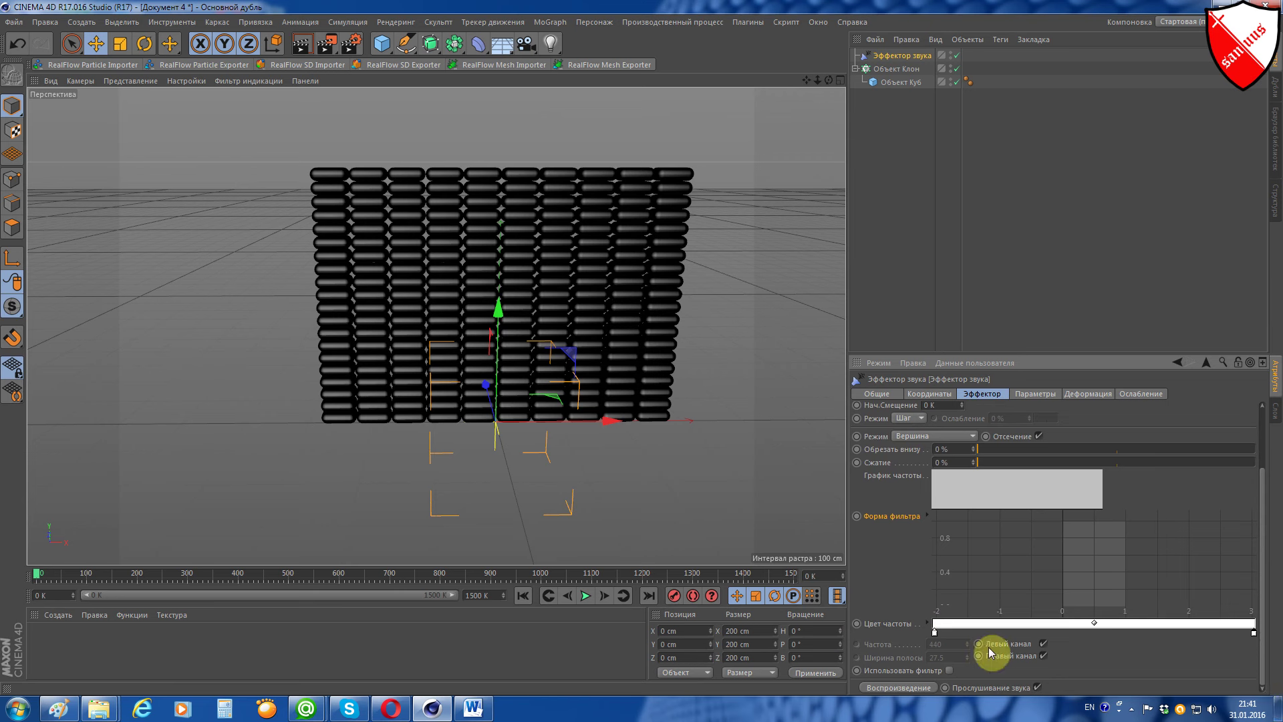
pyautogui.doubleClick(935, 632)
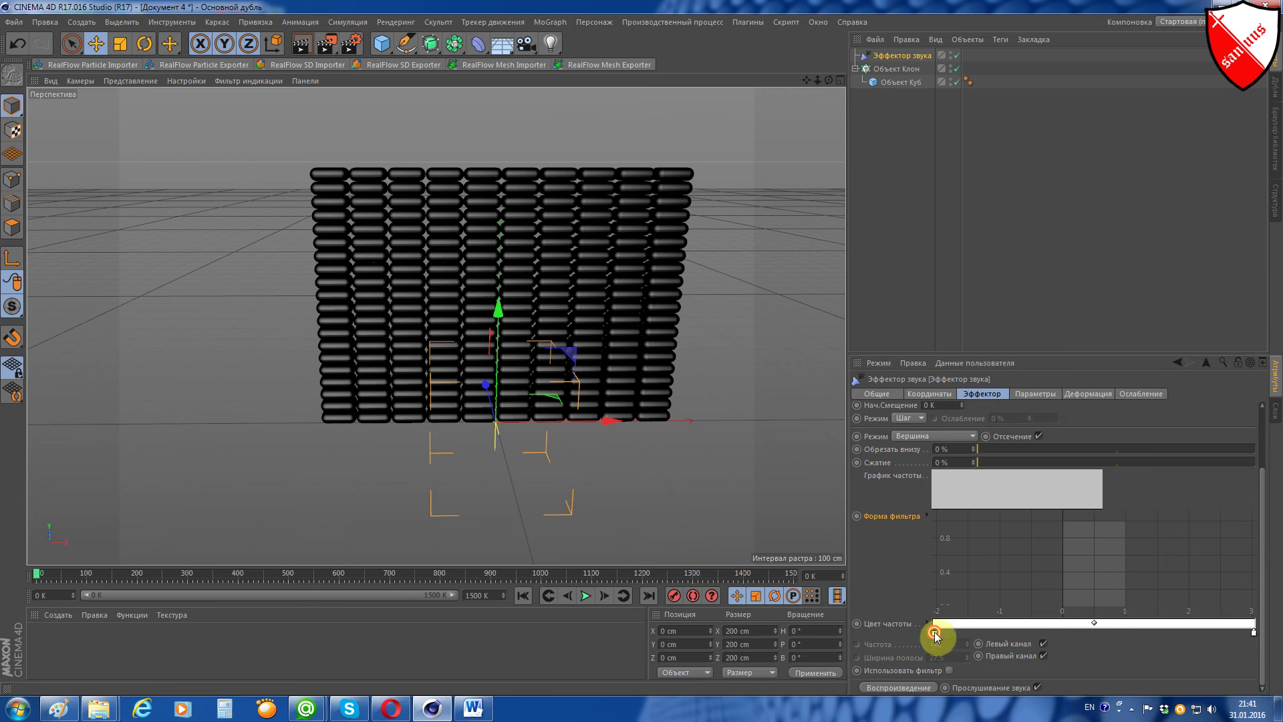
pyautogui.click(894, 632)
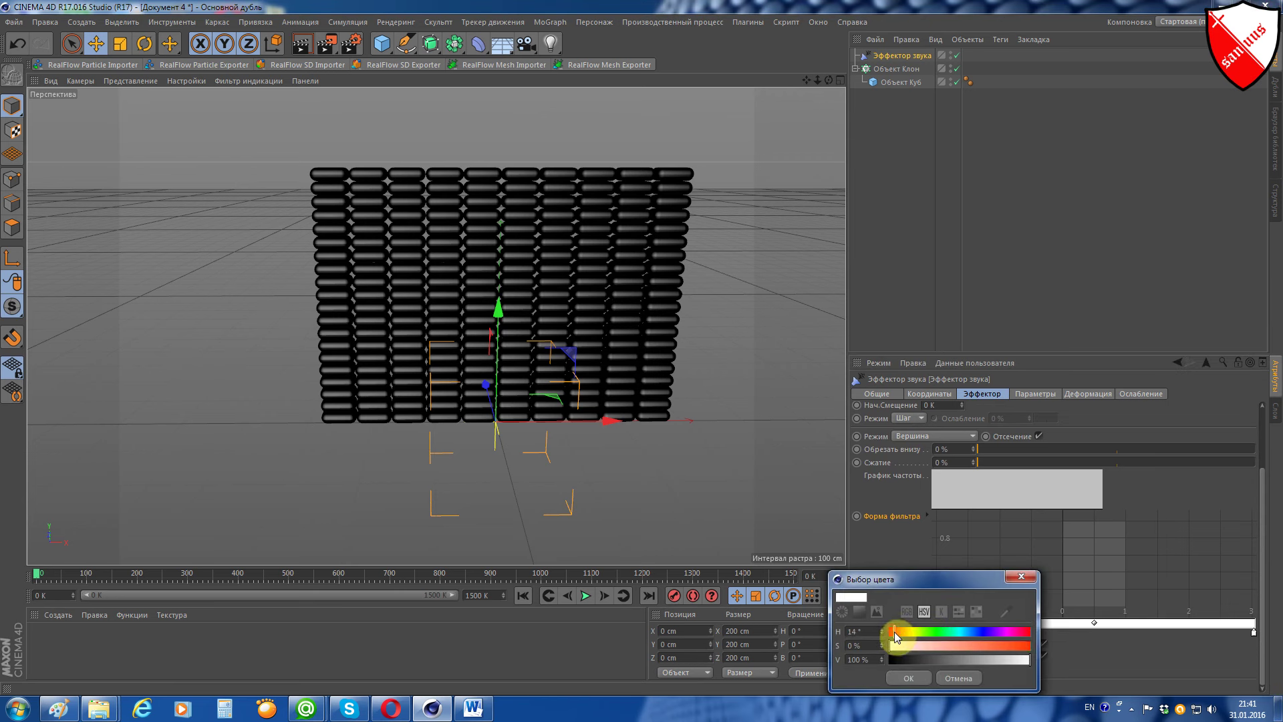
pyautogui.moveTo(950, 646); pyautogui.dragTo(1030, 646)
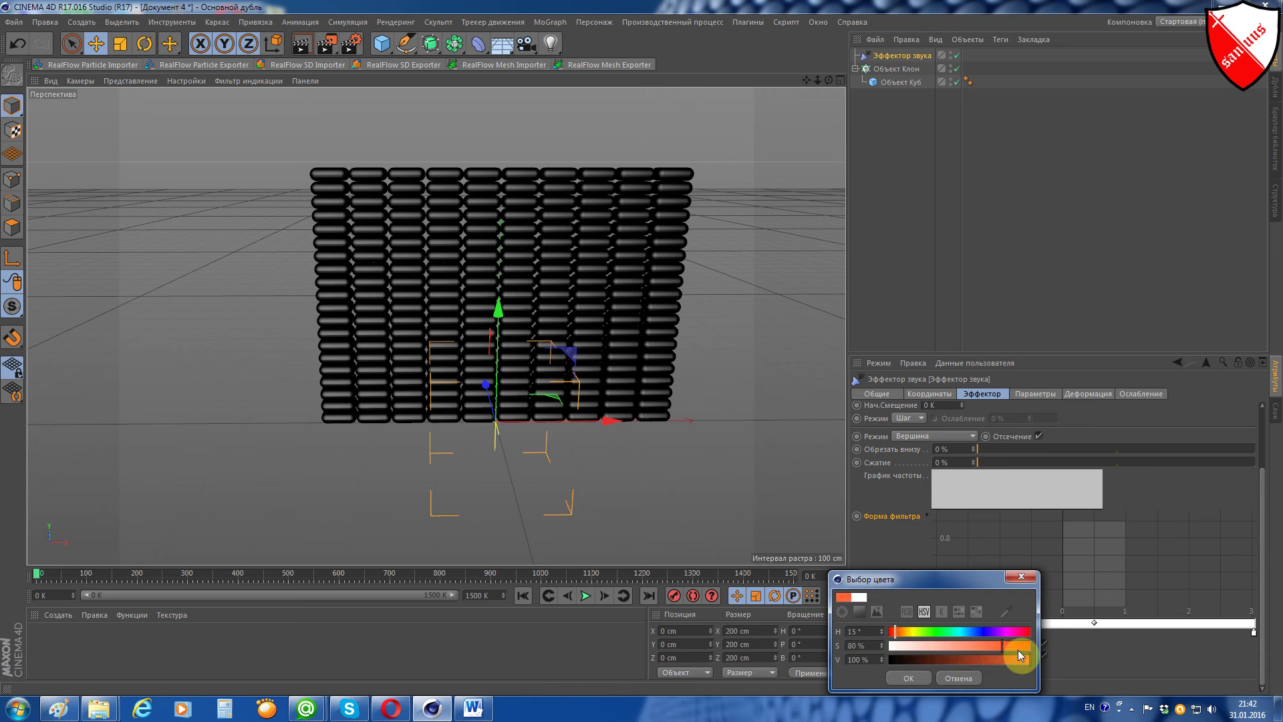
pyautogui.click(1030, 660)
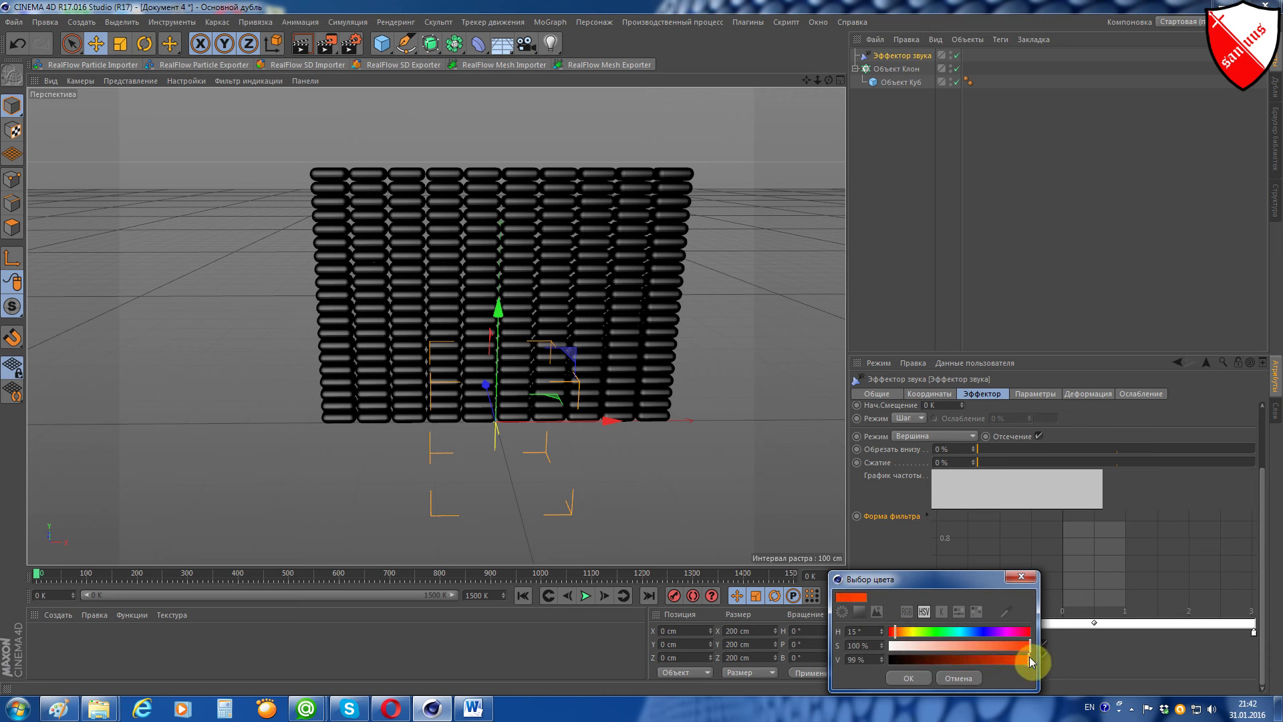
pyautogui.click(908, 678)
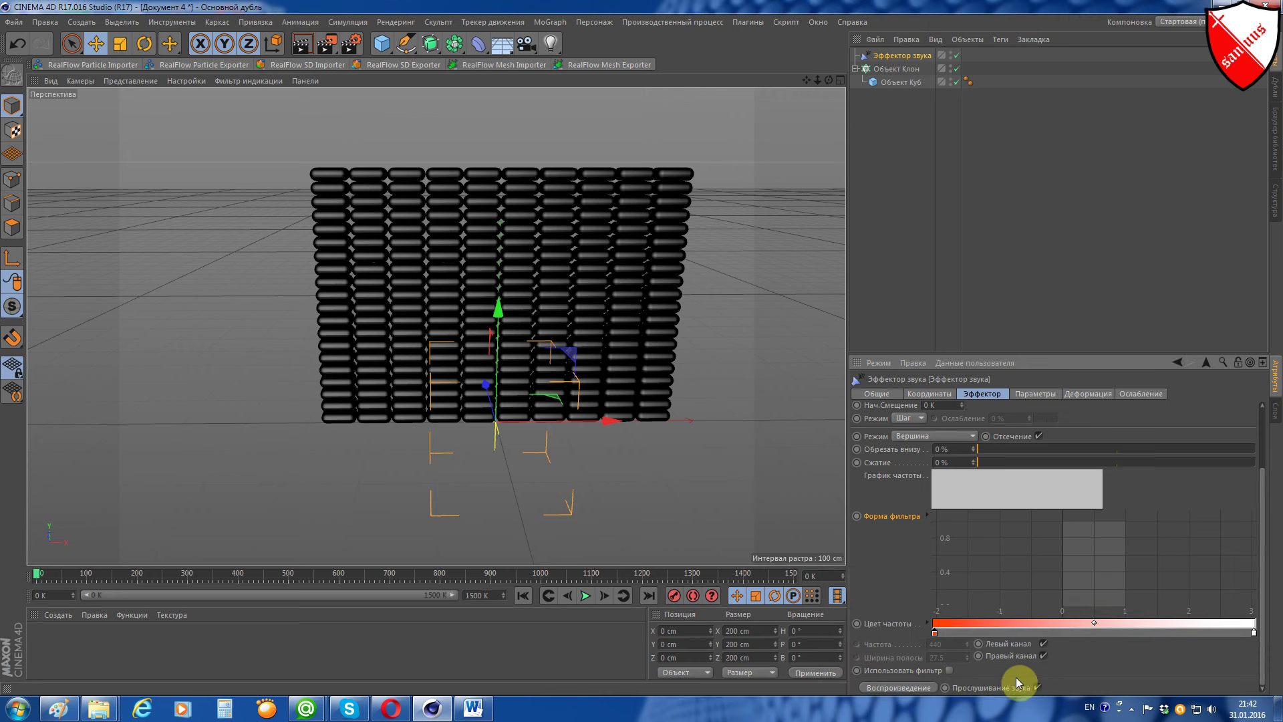
# Step: Set the next two gradient knots to yellow-green and cyan
pyautogui.doubleClick(1024, 629)
pyautogui.click(1004, 633)
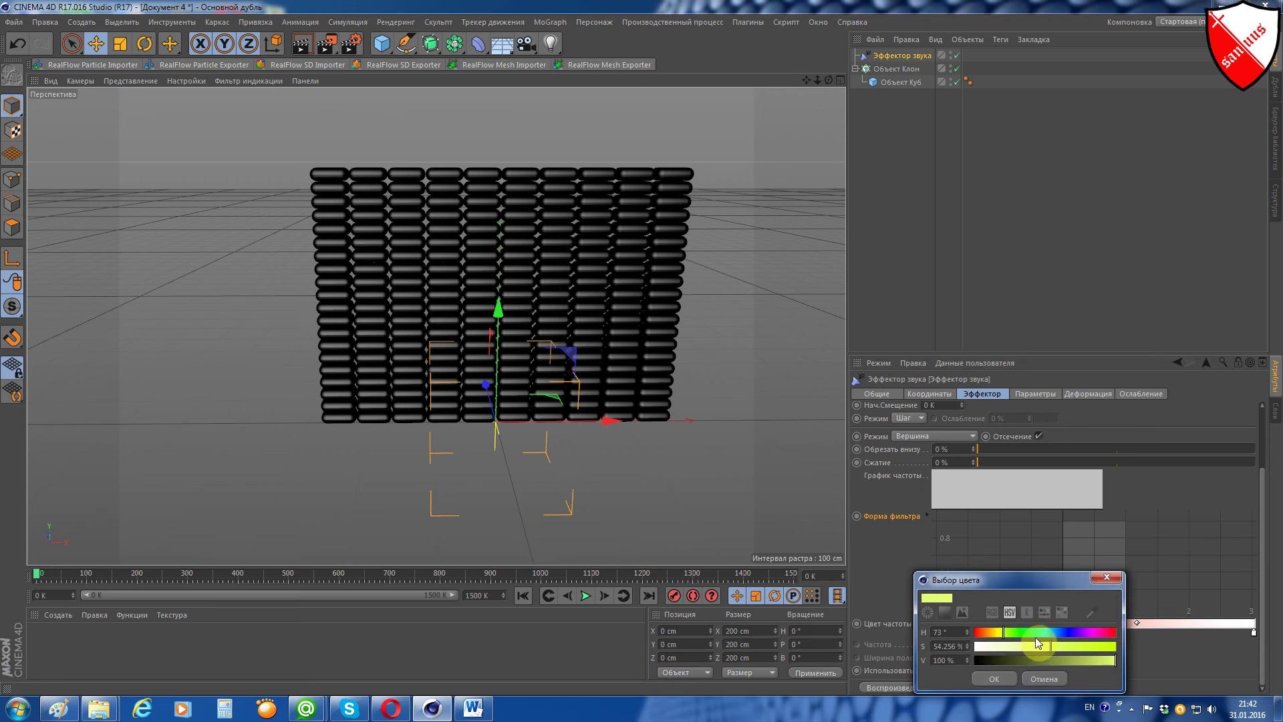
pyautogui.moveTo(1051, 646); pyautogui.dragTo(1115, 662)
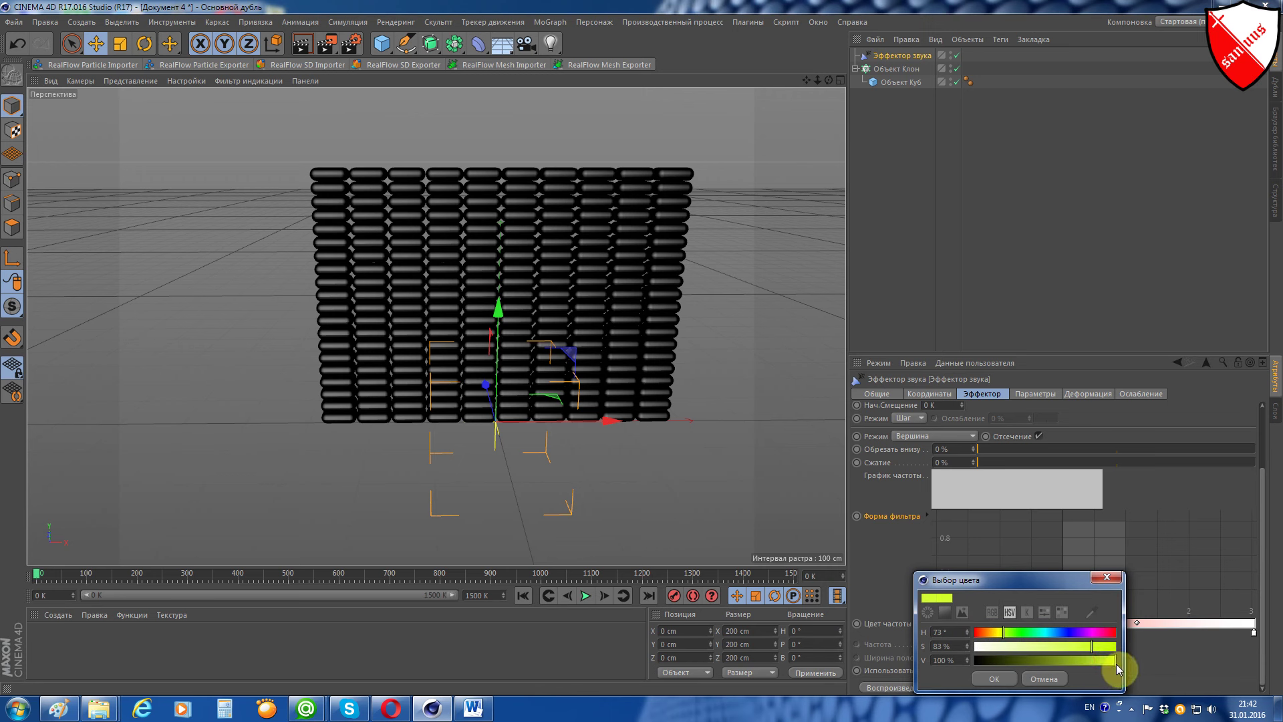
pyautogui.click(998, 679)
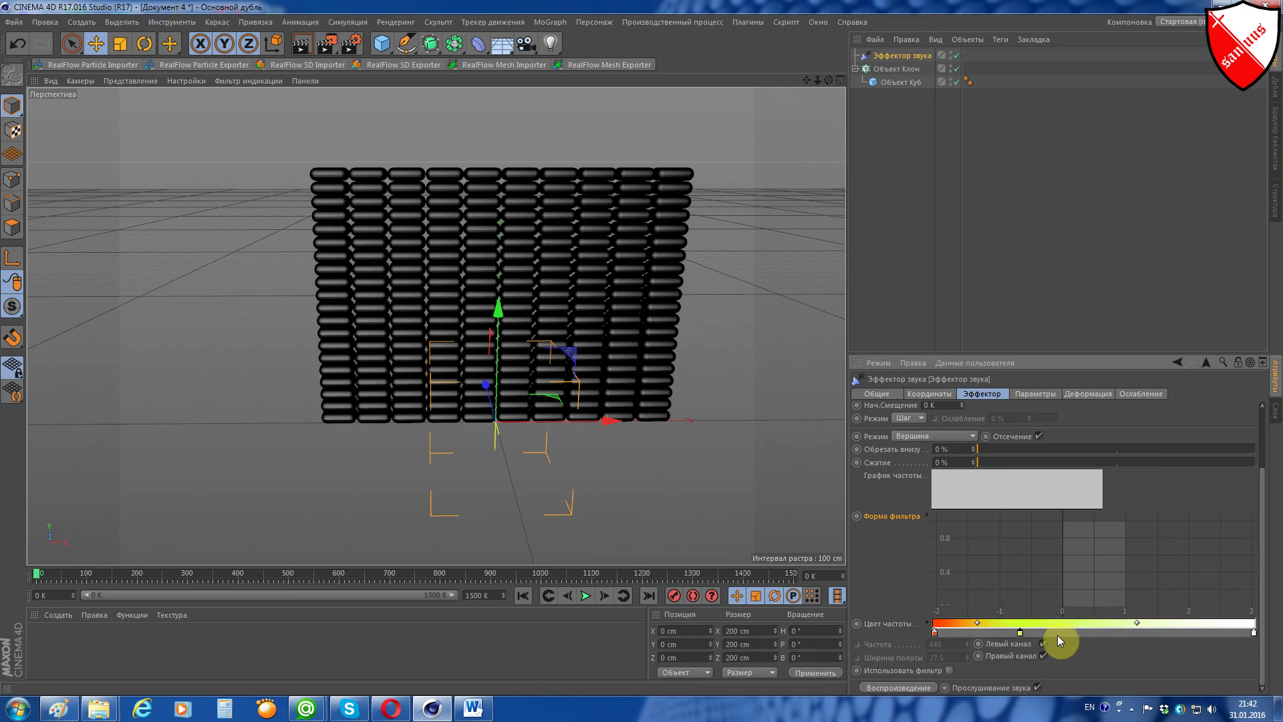
pyautogui.doubleClick(1128, 635)
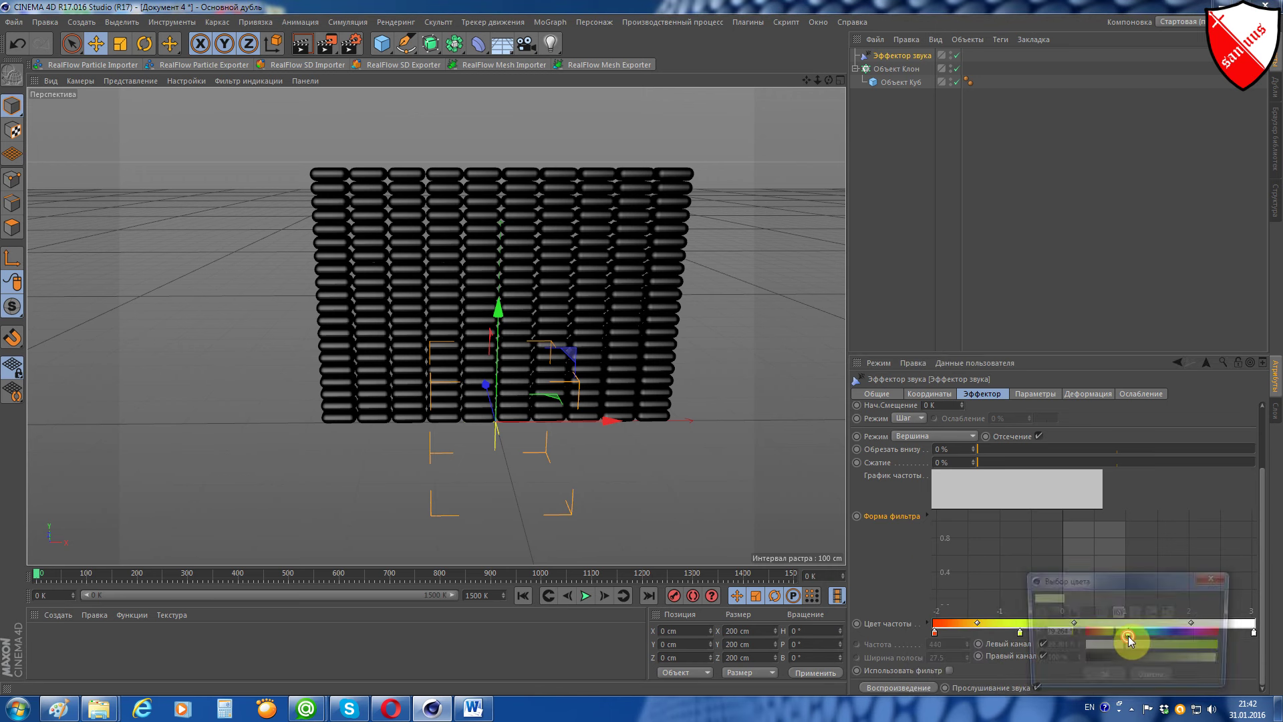
pyautogui.click(1154, 632)
pyautogui.moveTo(1156, 645); pyautogui.dragTo(1209, 668)
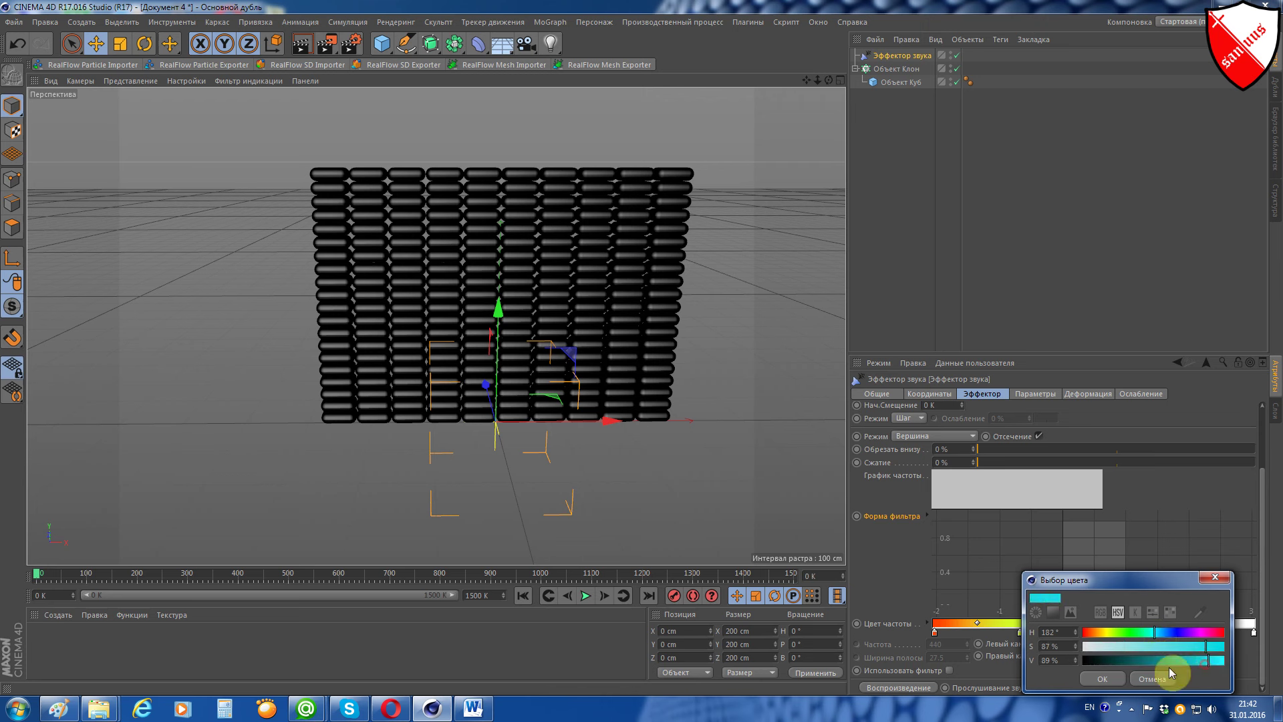
pyautogui.click(1103, 678)
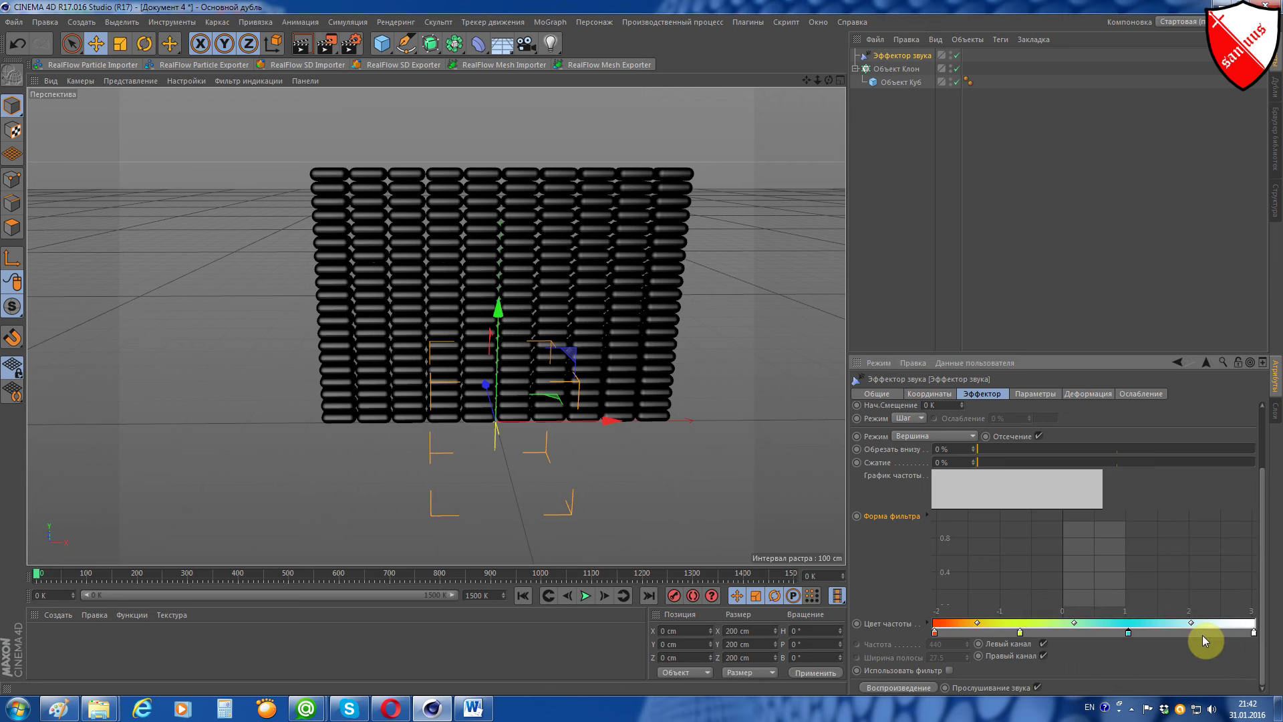
# Step: Make the end knot magenta and shift it left, then add a red end knot
pyautogui.doubleClick(1254, 632)
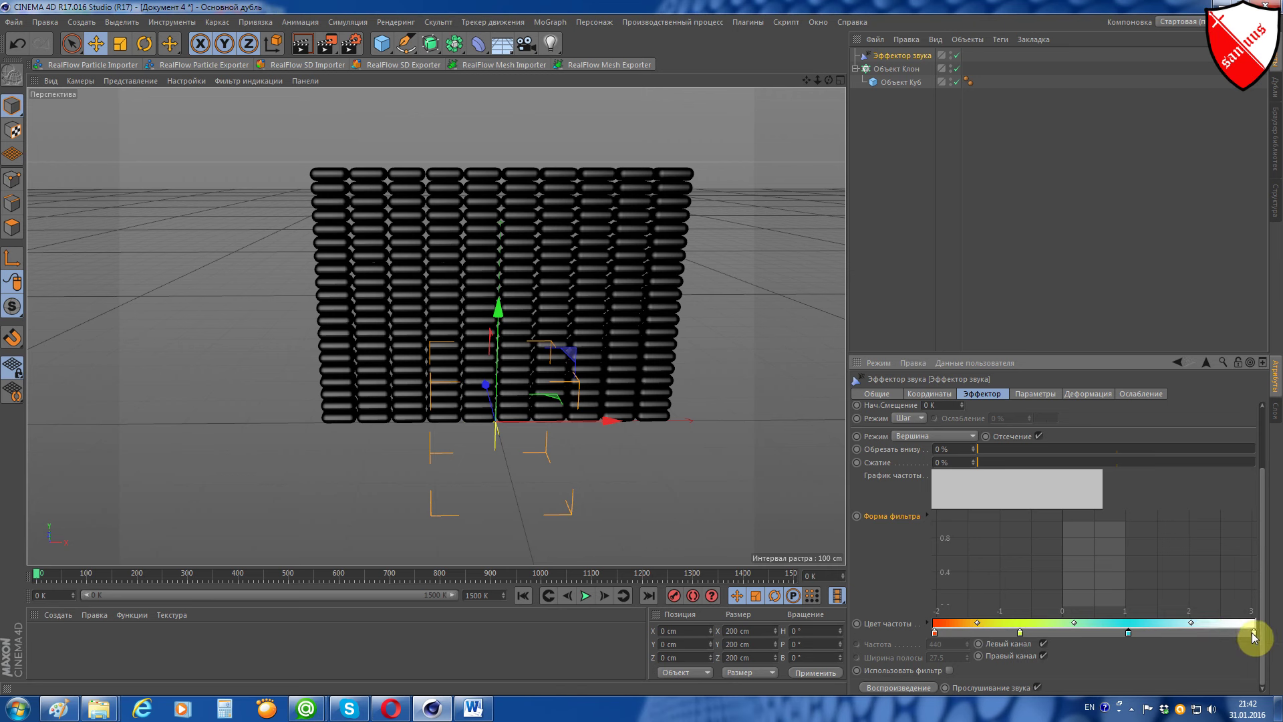
pyautogui.moveTo(1254, 635); pyautogui.dragTo(1251, 632)
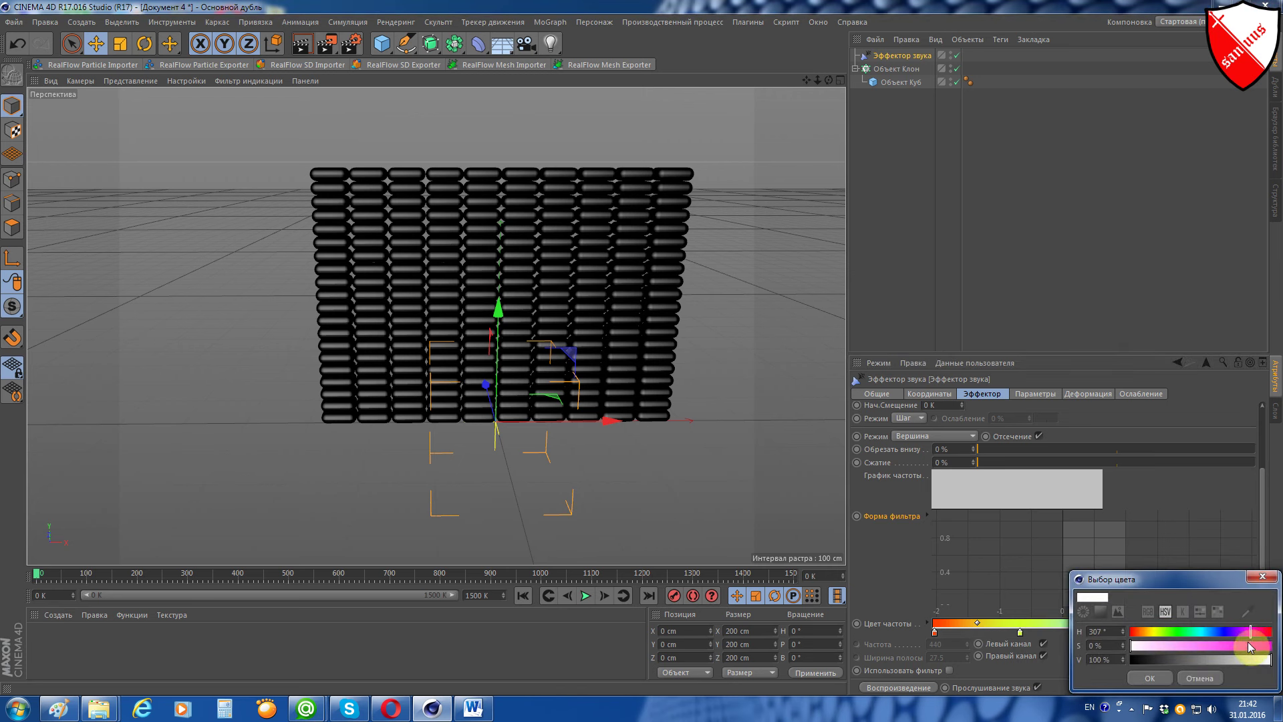
pyautogui.click(1250, 645)
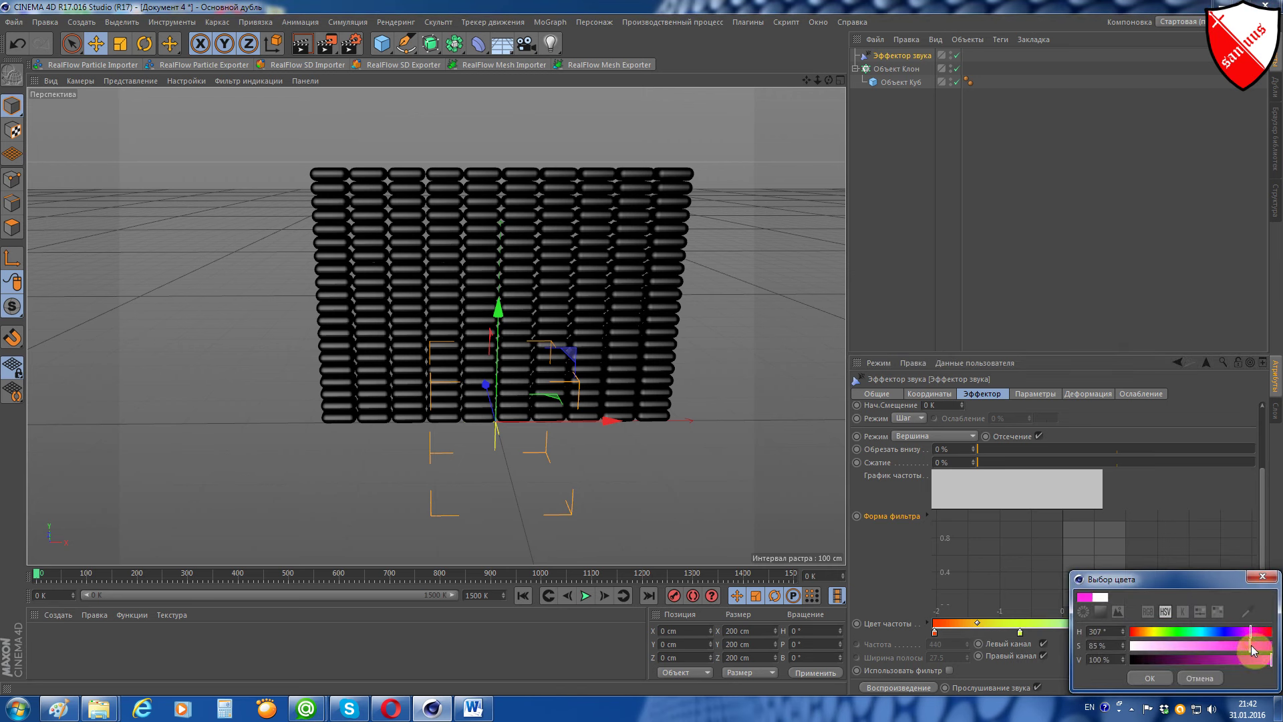
pyautogui.click(1157, 679)
pyautogui.moveTo(1253, 637)
pyautogui.mouseDown()
pyautogui.moveTo(1100, 644)
pyautogui.moveTo(1068, 624)
pyautogui.mouseUp()
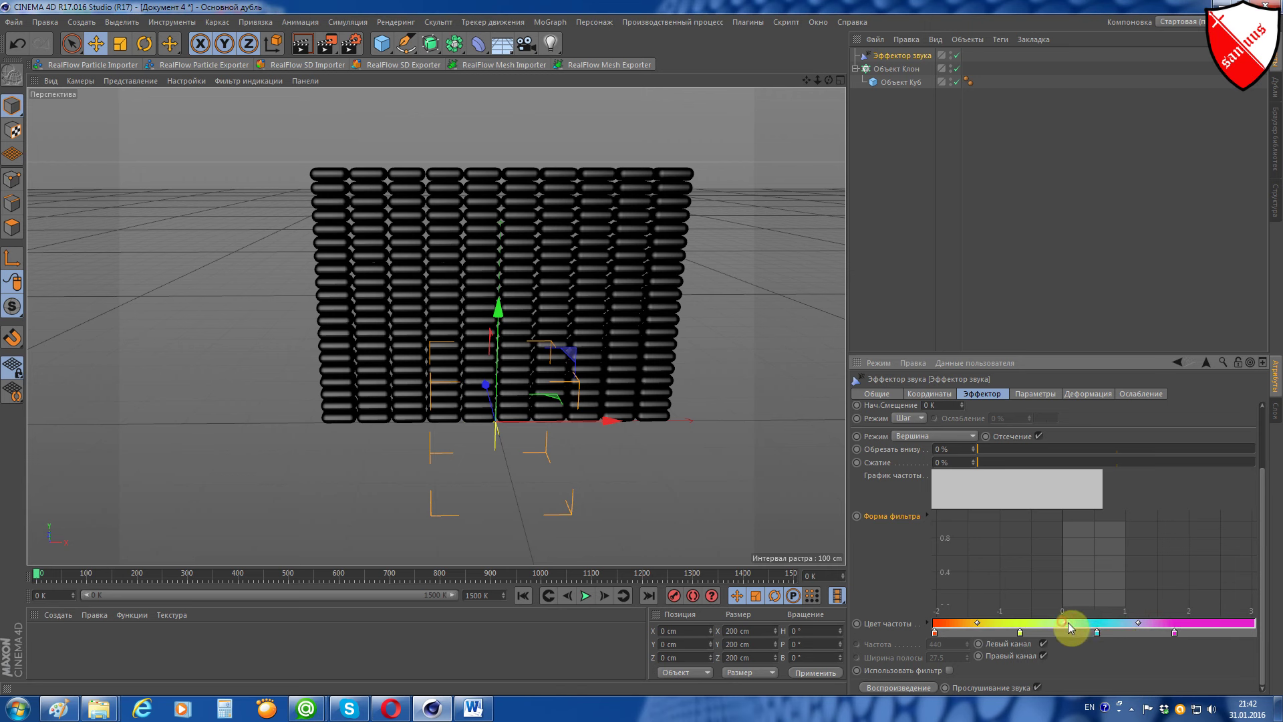
pyautogui.doubleClick(1244, 633)
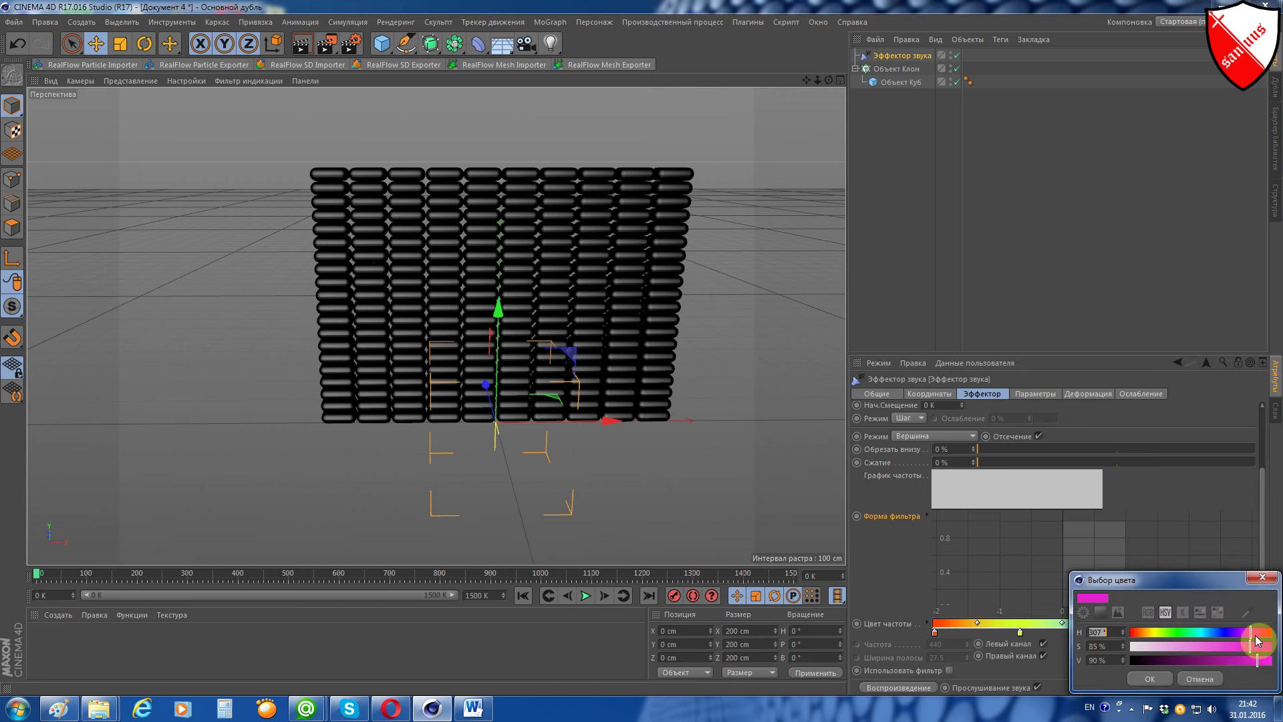
pyautogui.moveTo(1252, 632)
pyautogui.mouseDown()
pyautogui.moveTo(1273, 631)
pyautogui.moveTo(1274, 660)
pyautogui.mouseUp()
pyautogui.click(1153, 678)
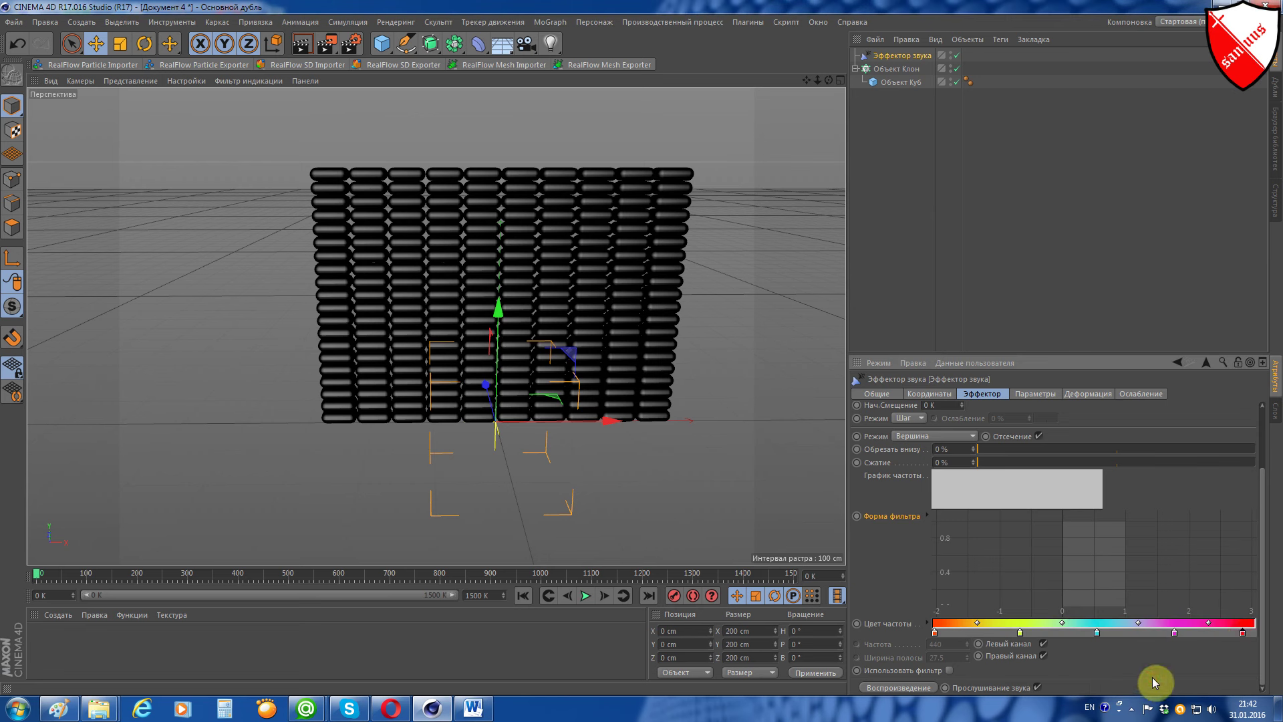
pyautogui.click(1244, 634)
pyautogui.click(911, 242)
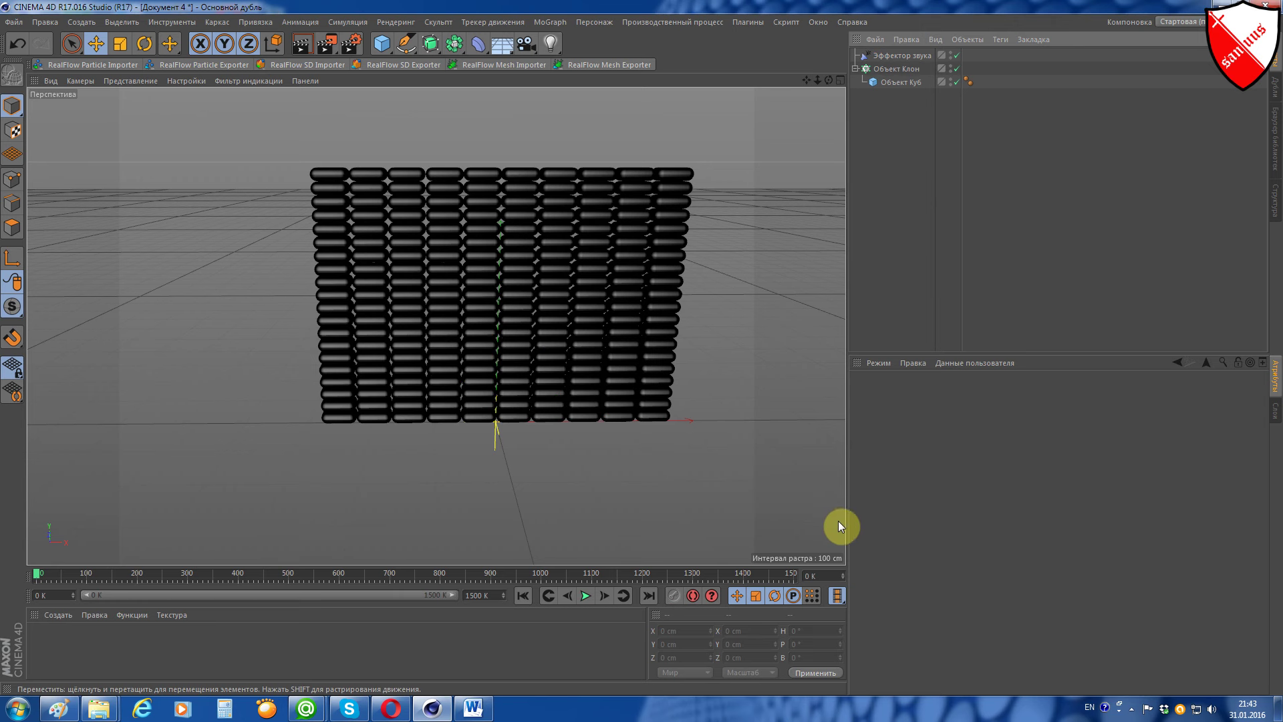
# Step: Preview the equalizer animation up to frame 167, then render that frame to the Picture Viewer
pyautogui.click(584, 596)
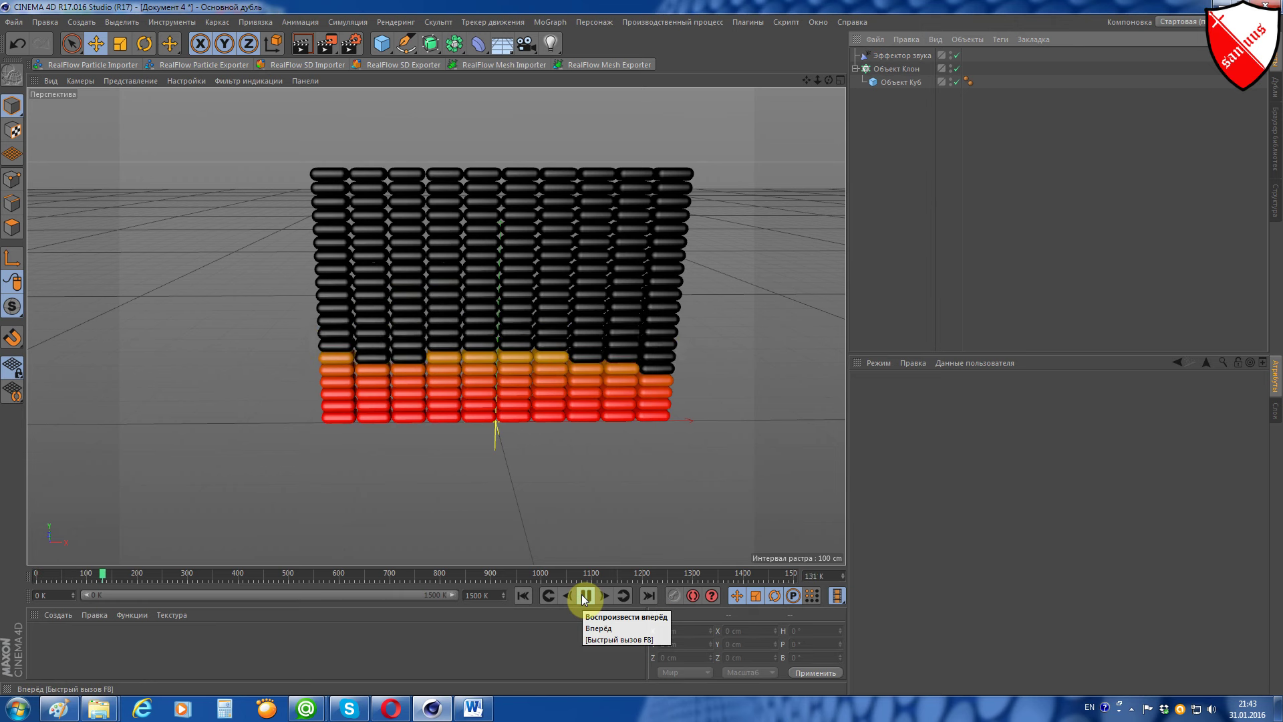
pyautogui.click(583, 596)
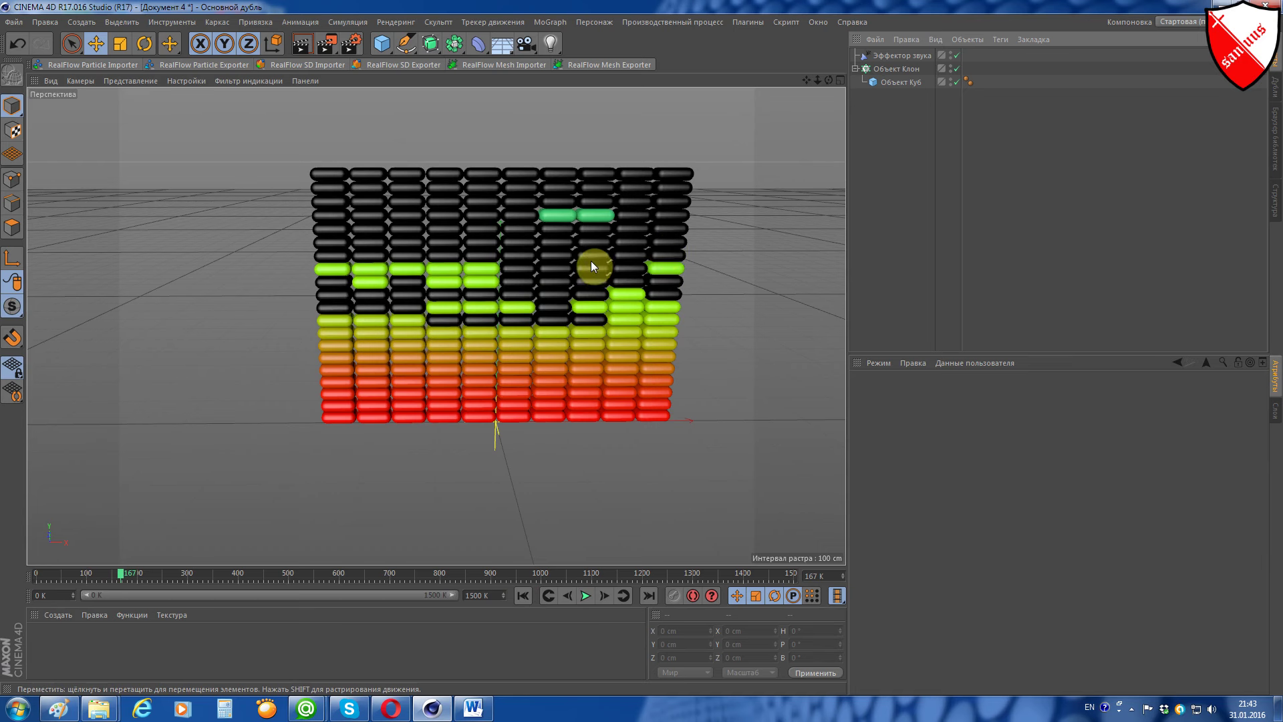
pyautogui.click(326, 45)
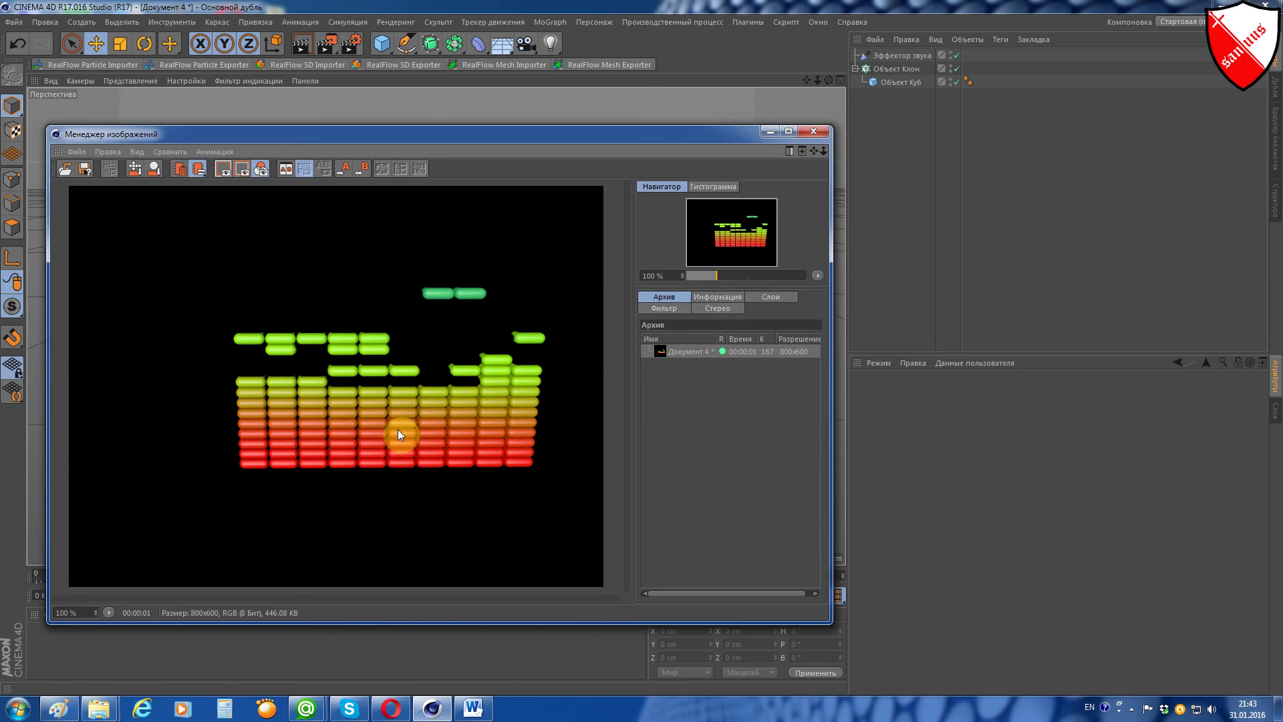
# Step: Check the glowing equalizer render, then close the Picture Viewer to return to the scene
pyautogui.click(816, 132)
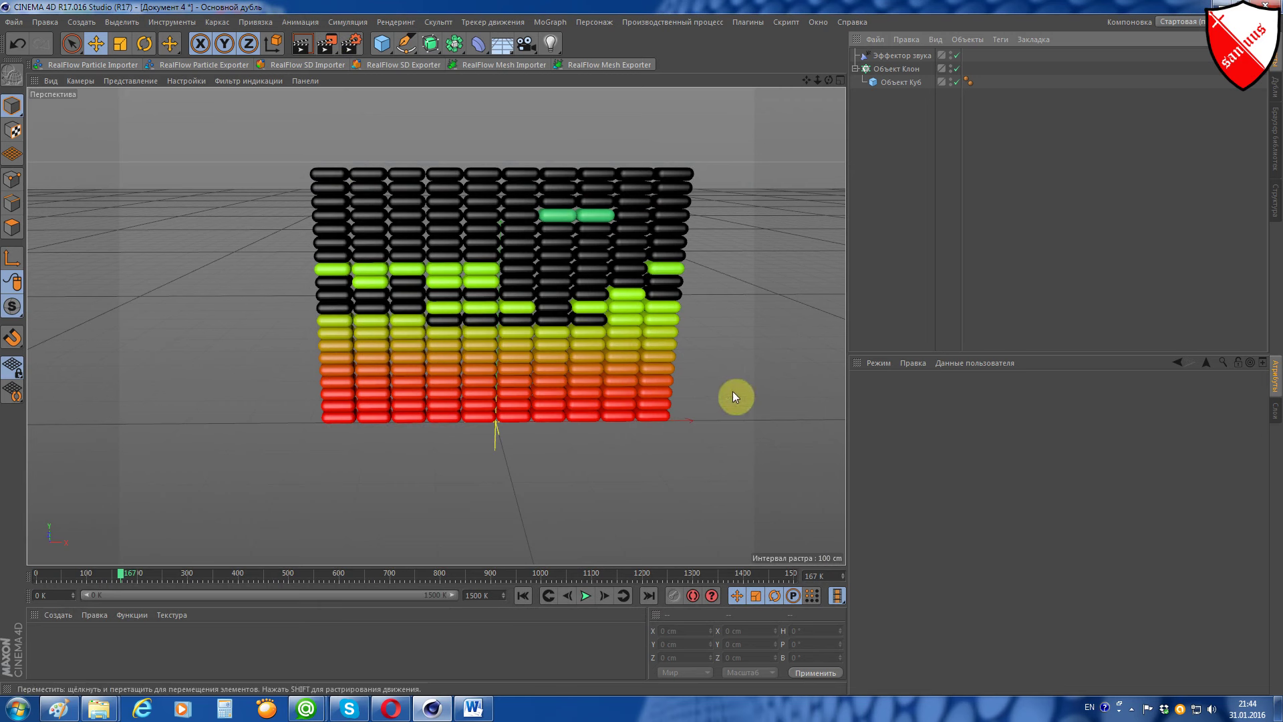
# Step: Create a new material and enable its Luminance and Transparency channels in the Material Editor
pyautogui.doubleClick(51, 643)
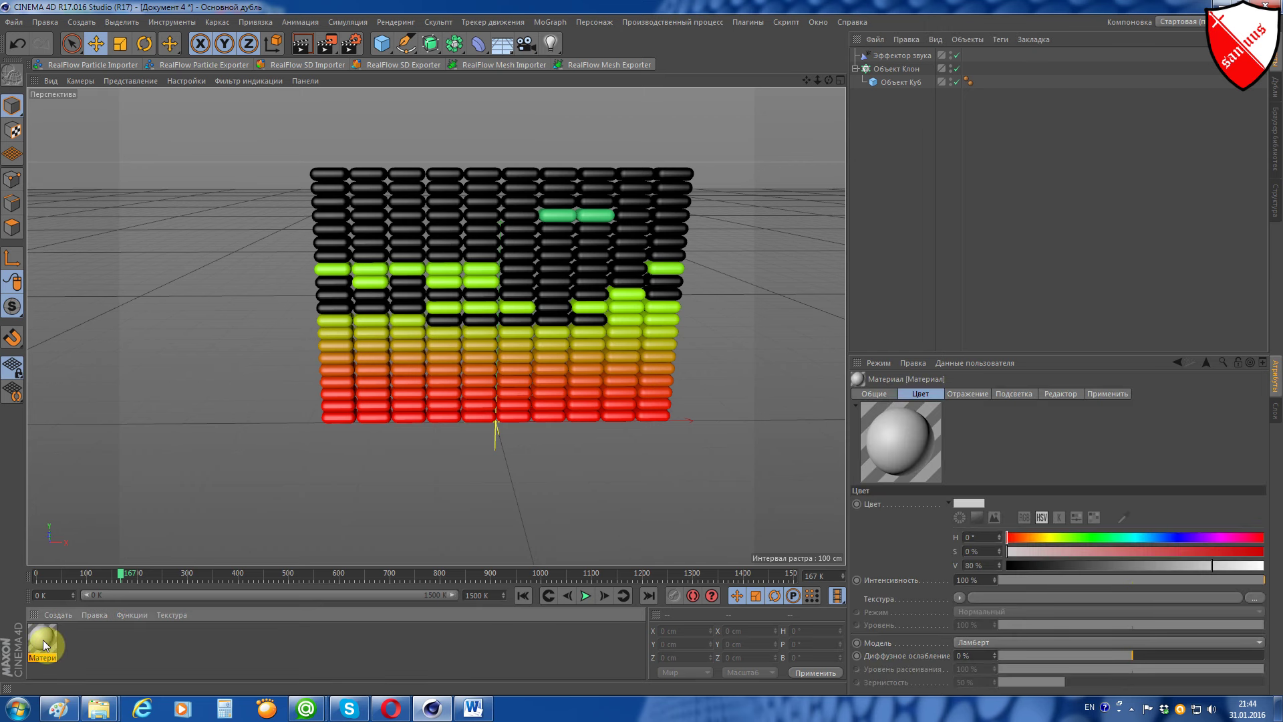
pyautogui.doubleClick(43, 639)
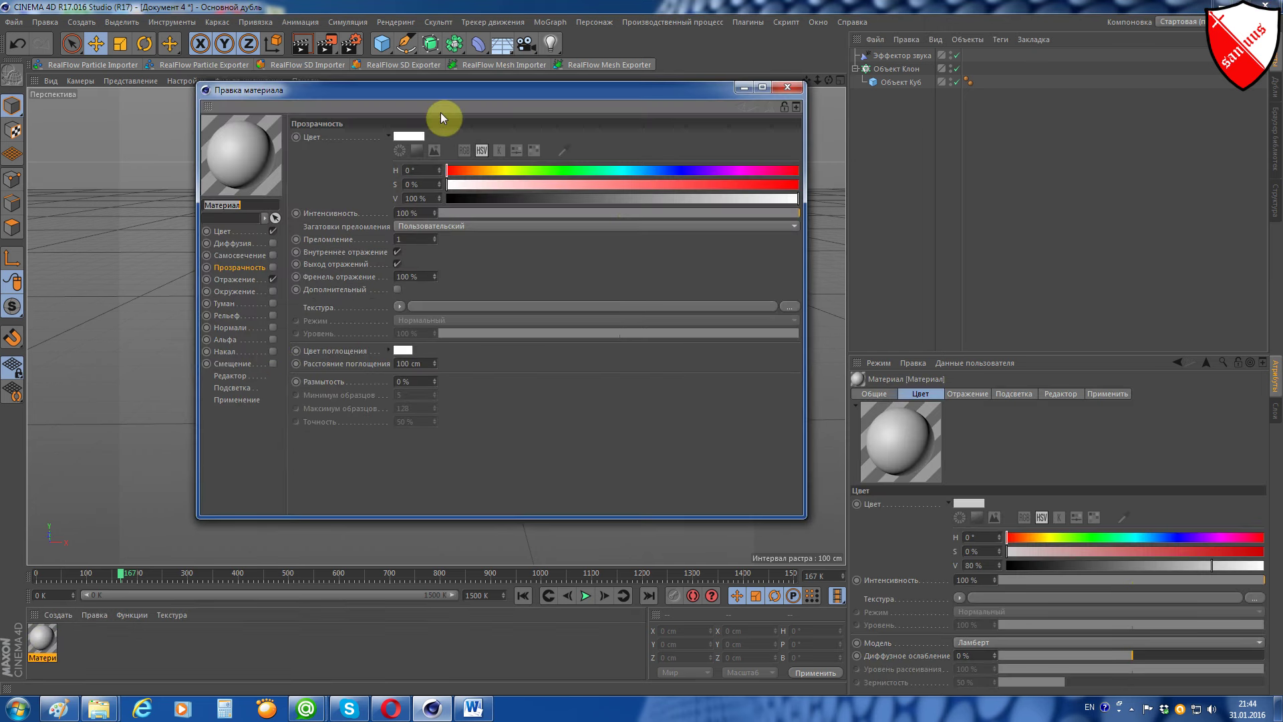
pyautogui.moveTo(454, 95); pyautogui.dragTo(557, 117)
pyautogui.click(328, 254)
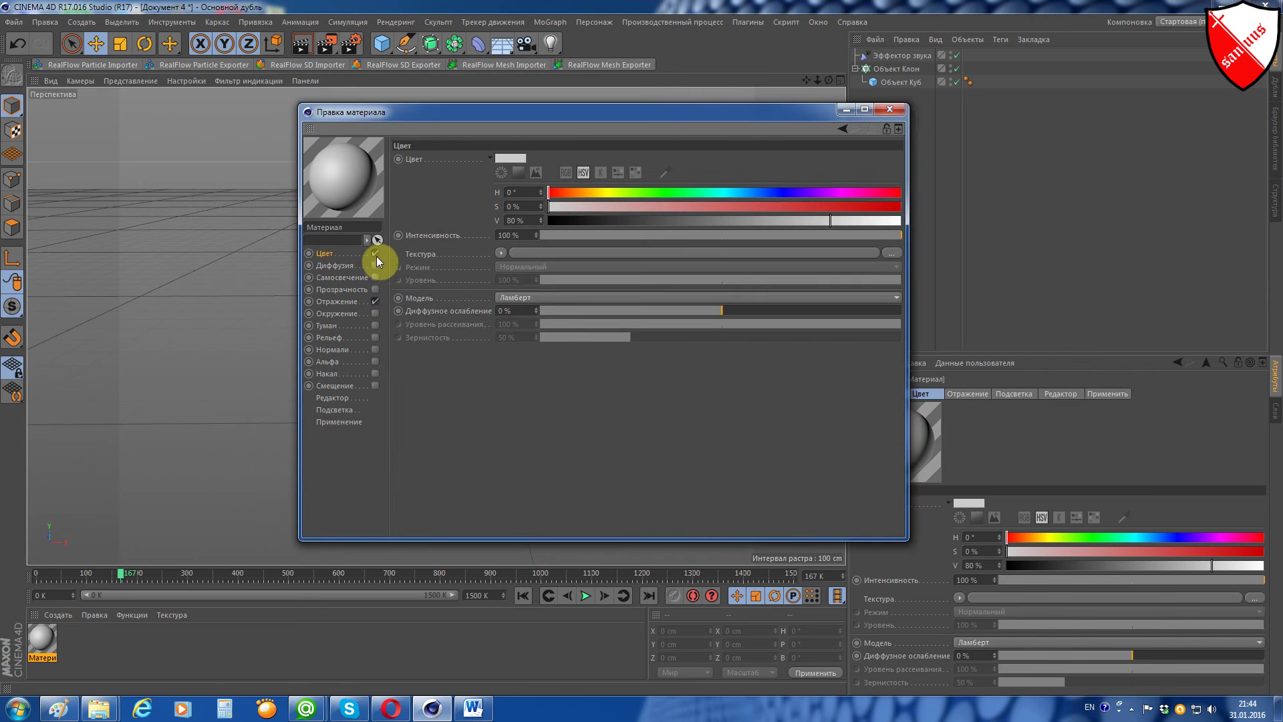
pyautogui.click(375, 277)
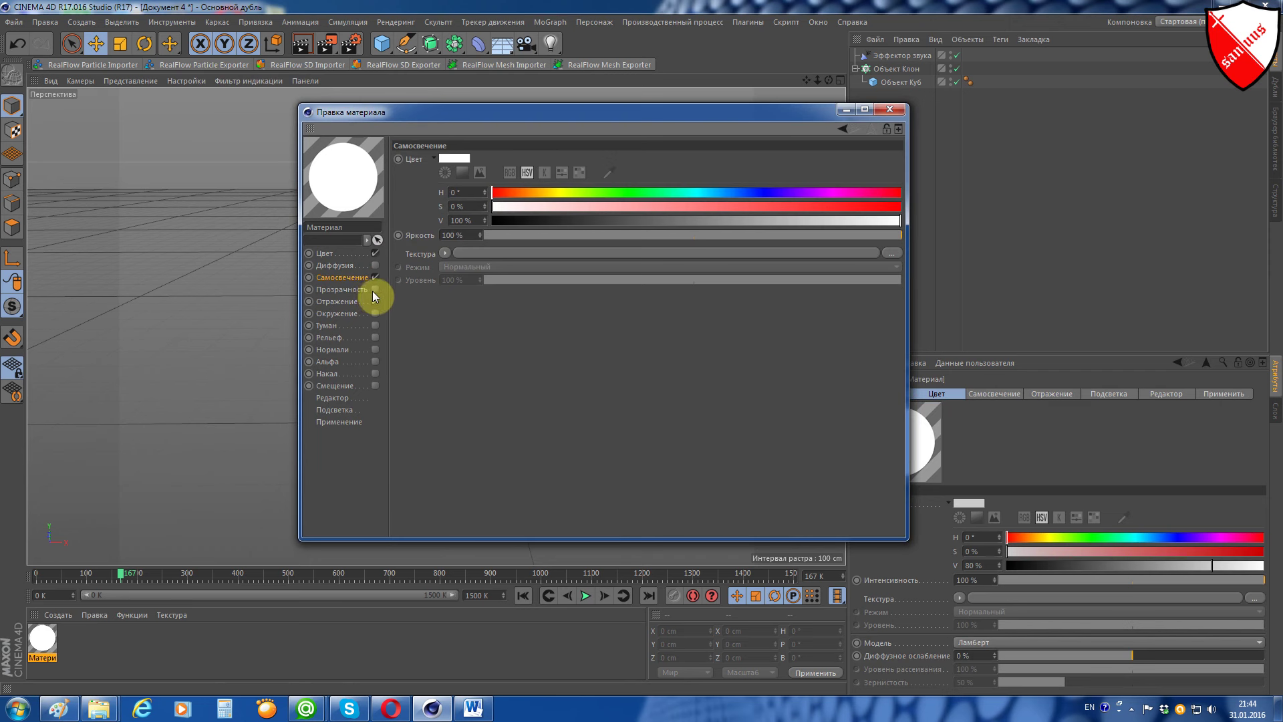
pyautogui.click(375, 291)
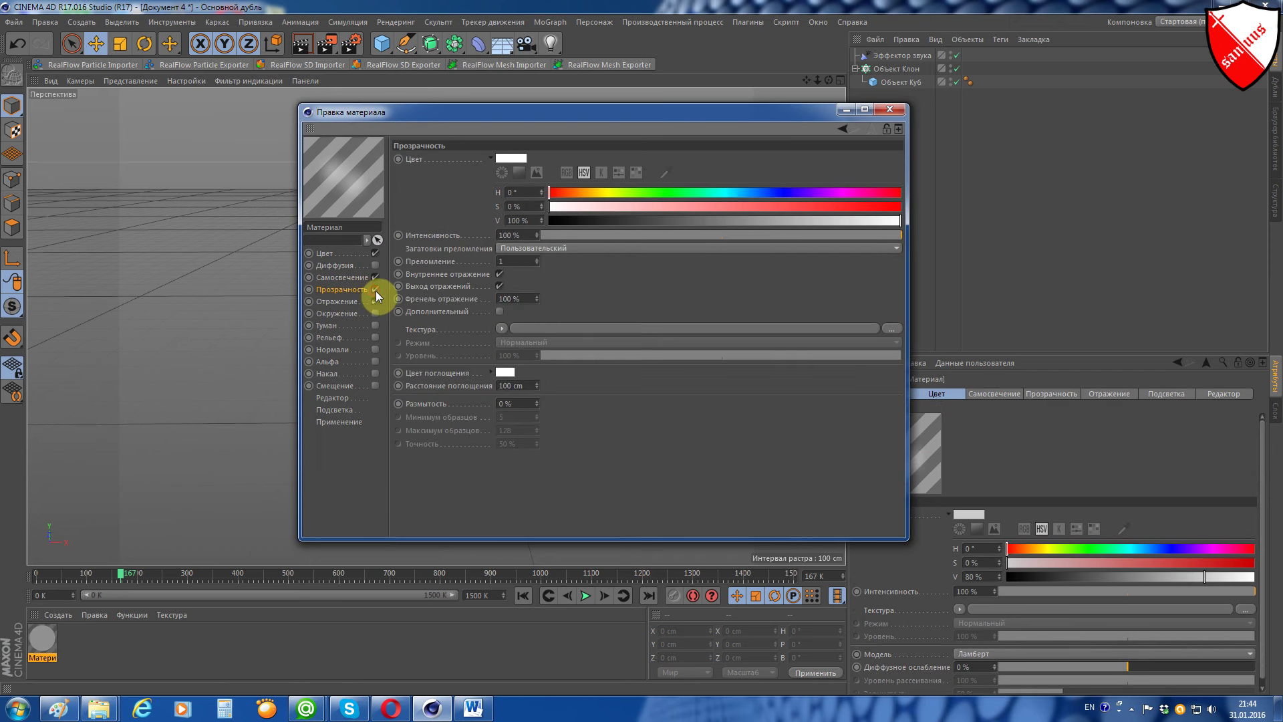
pyautogui.click(325, 254)
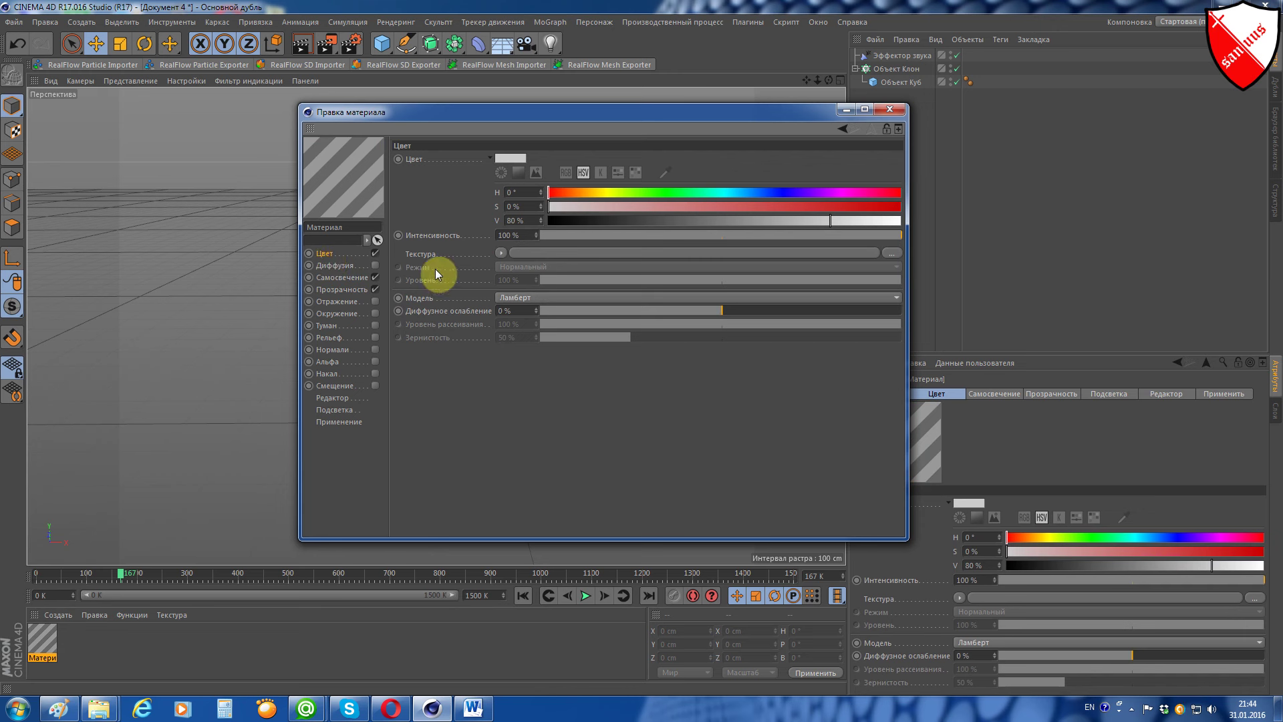
# Step: Load the MoGraph Color Shader into the Color, Luminance and Transparency textures, then close the editor
pyautogui.click(501, 253)
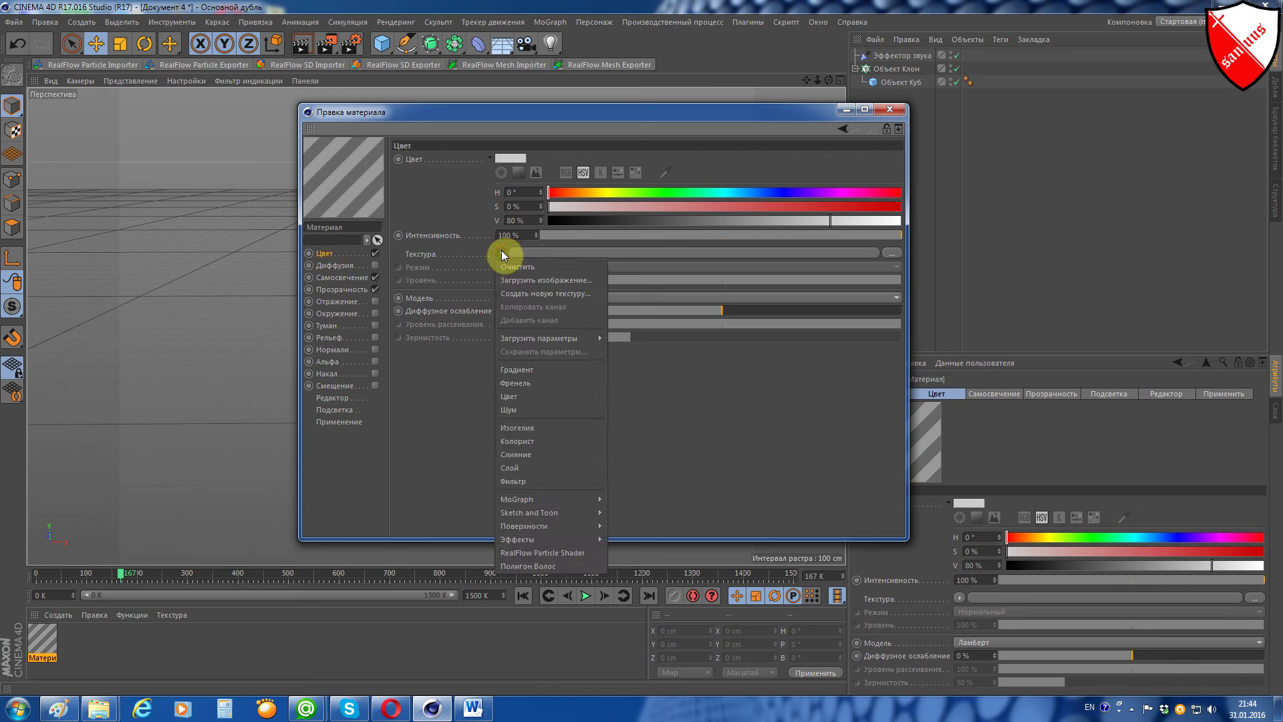
pyautogui.moveTo(532, 498)
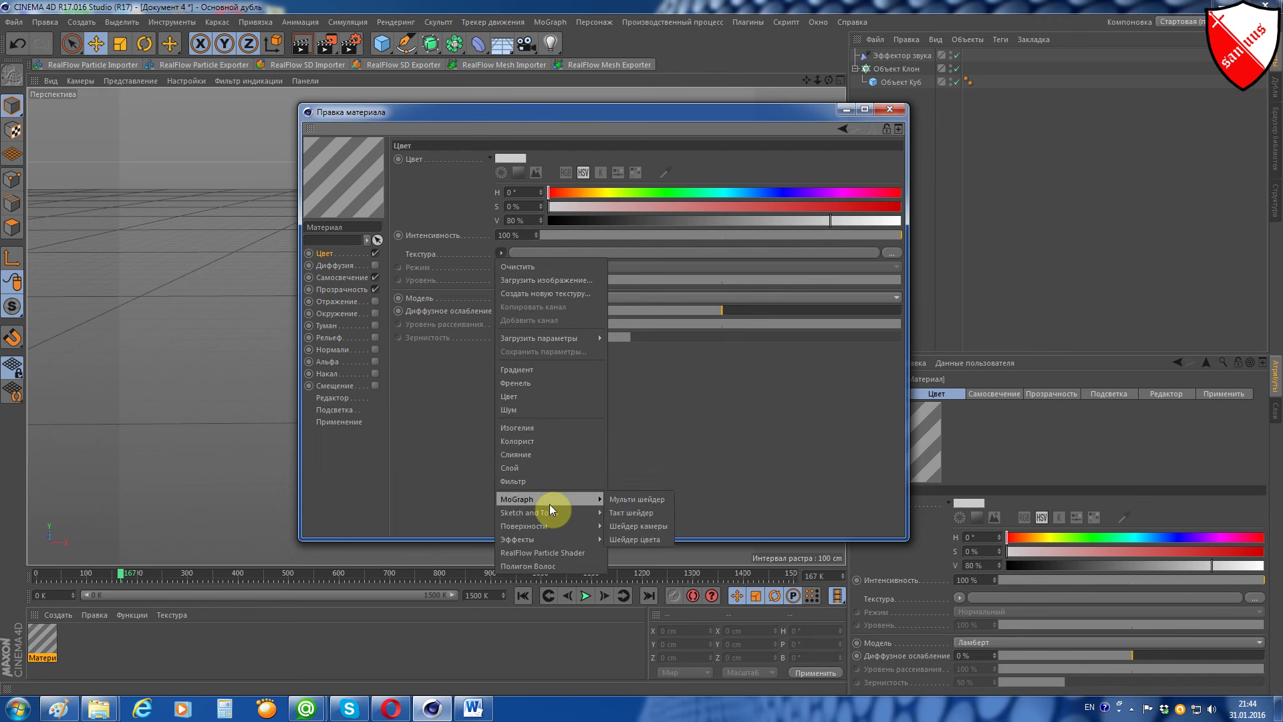
pyautogui.click(656, 538)
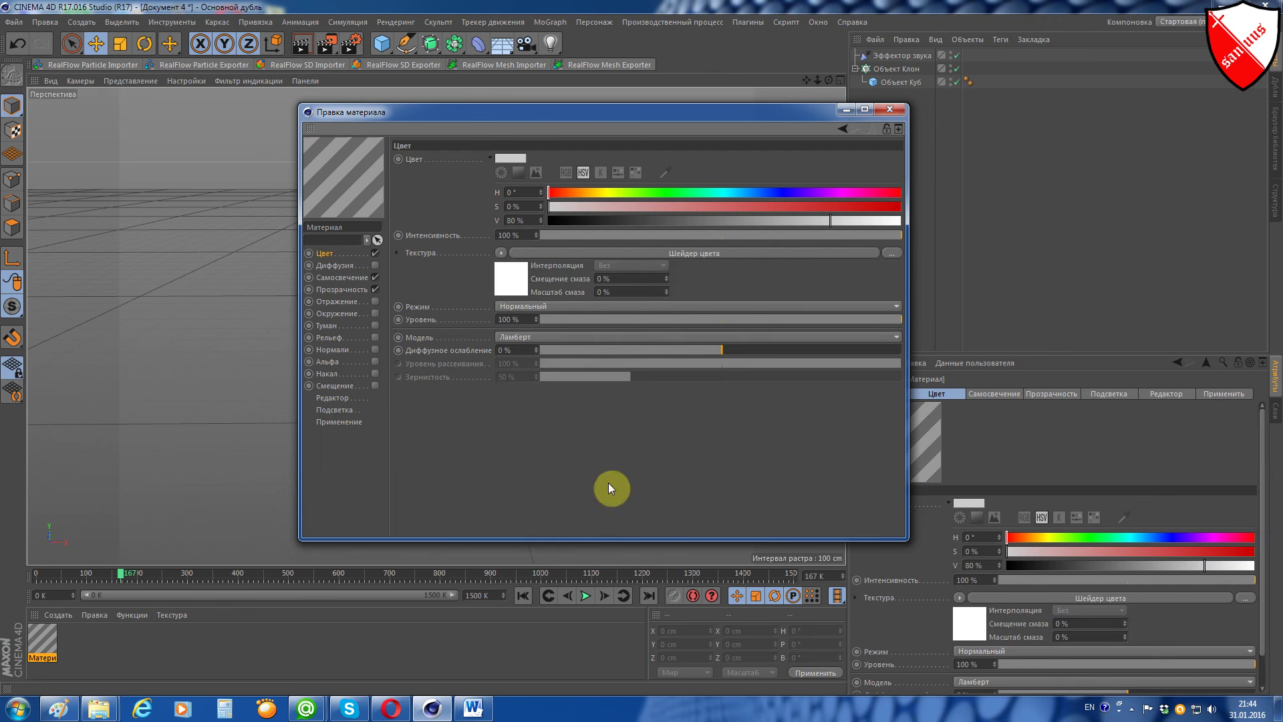
pyautogui.click(337, 278)
pyautogui.click(444, 252)
pyautogui.moveTo(461, 499)
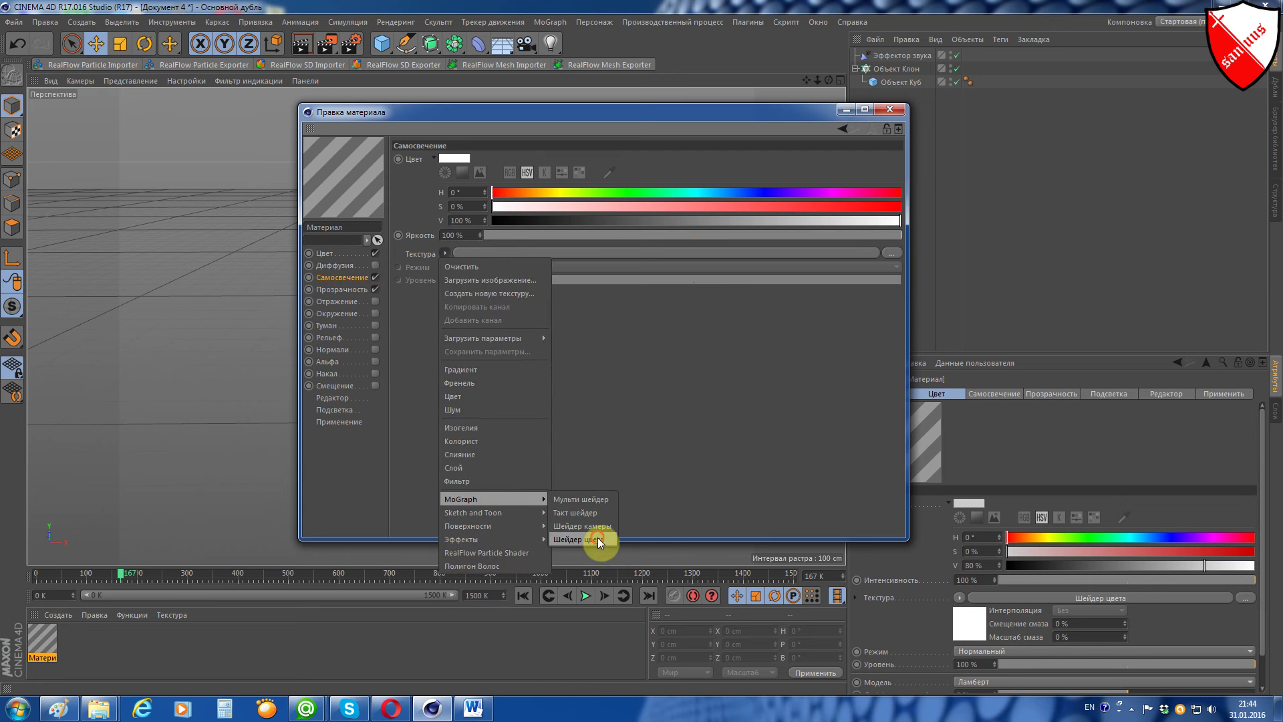
pyautogui.click(587, 539)
pyautogui.click(346, 290)
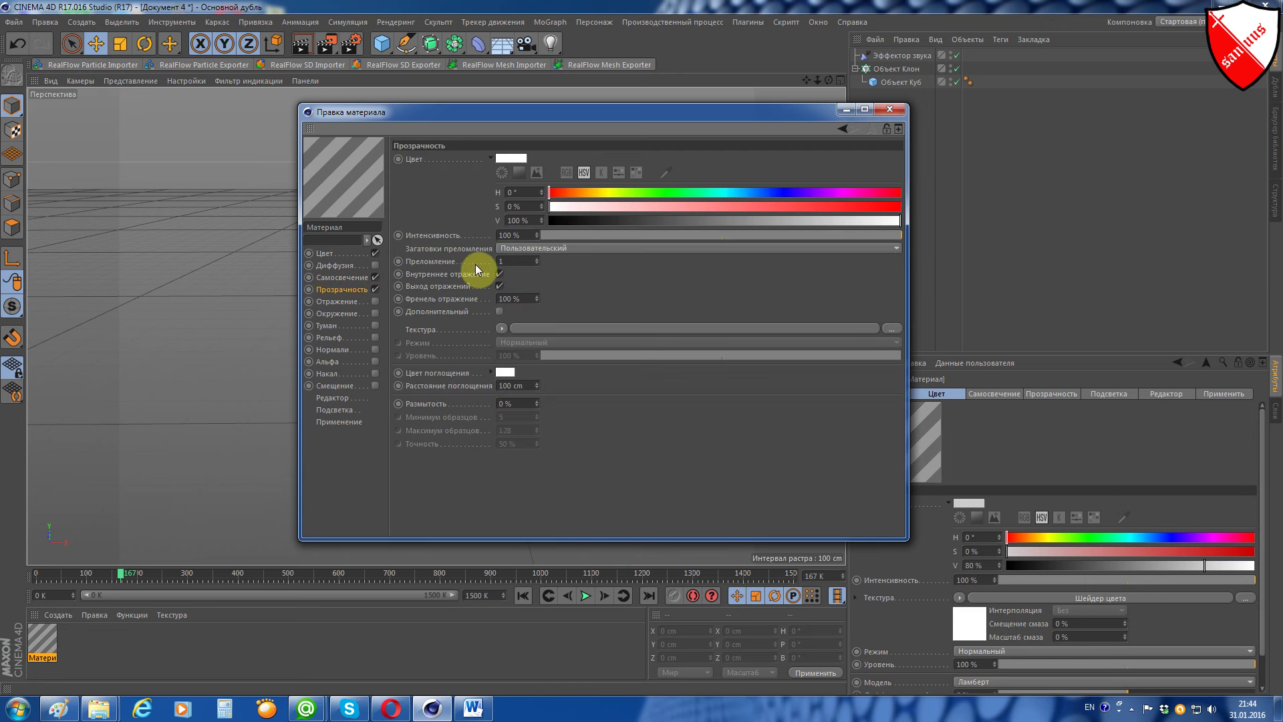
pyautogui.click(502, 329)
pyautogui.moveTo(517, 575)
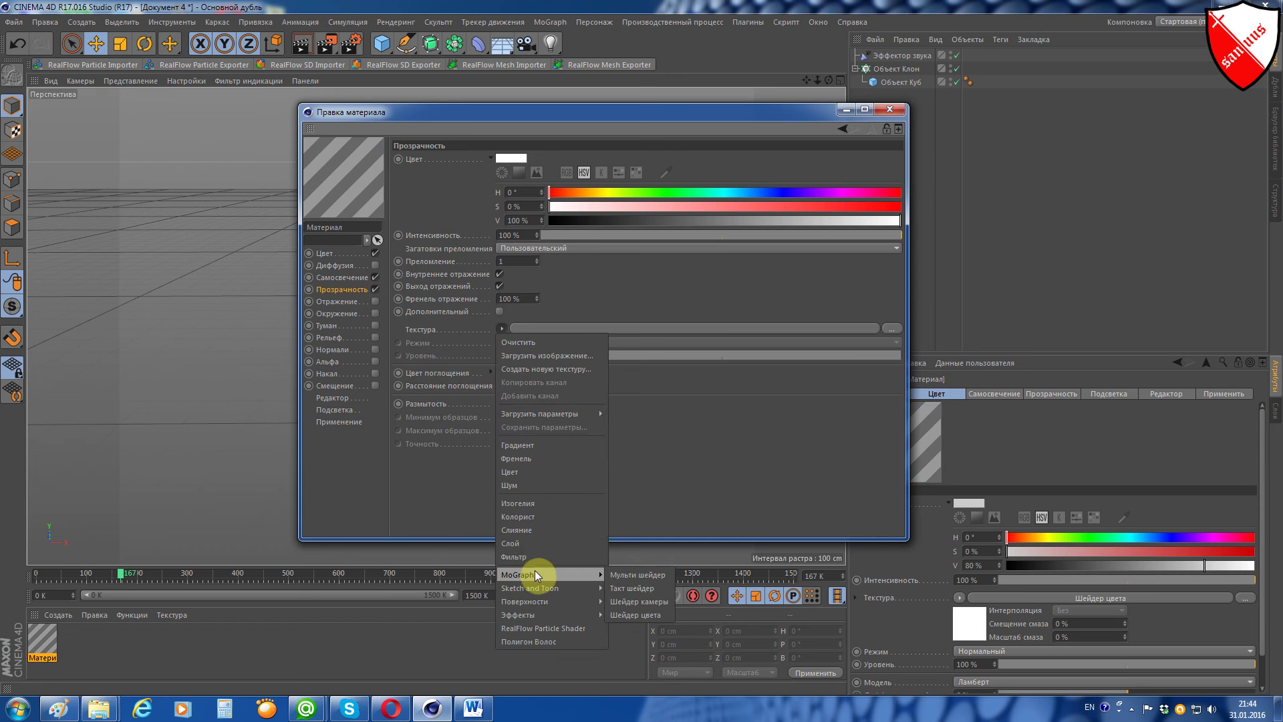
pyautogui.click(662, 613)
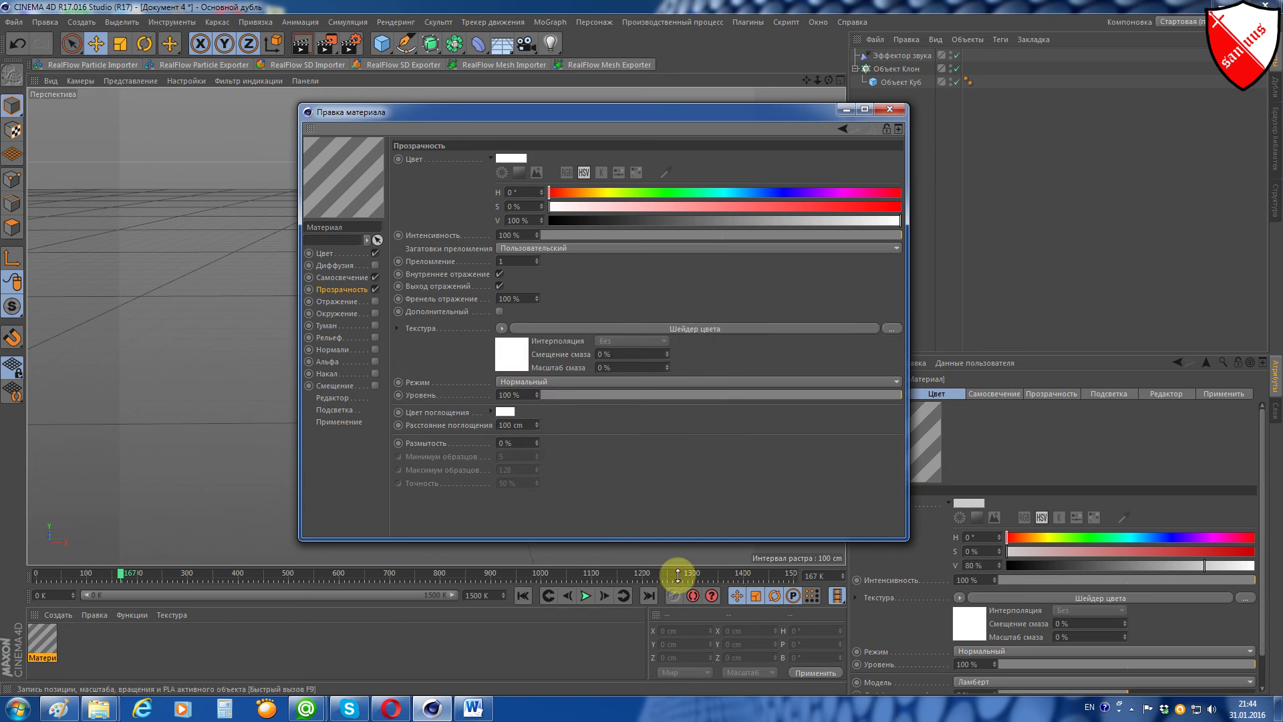
pyautogui.click(891, 109)
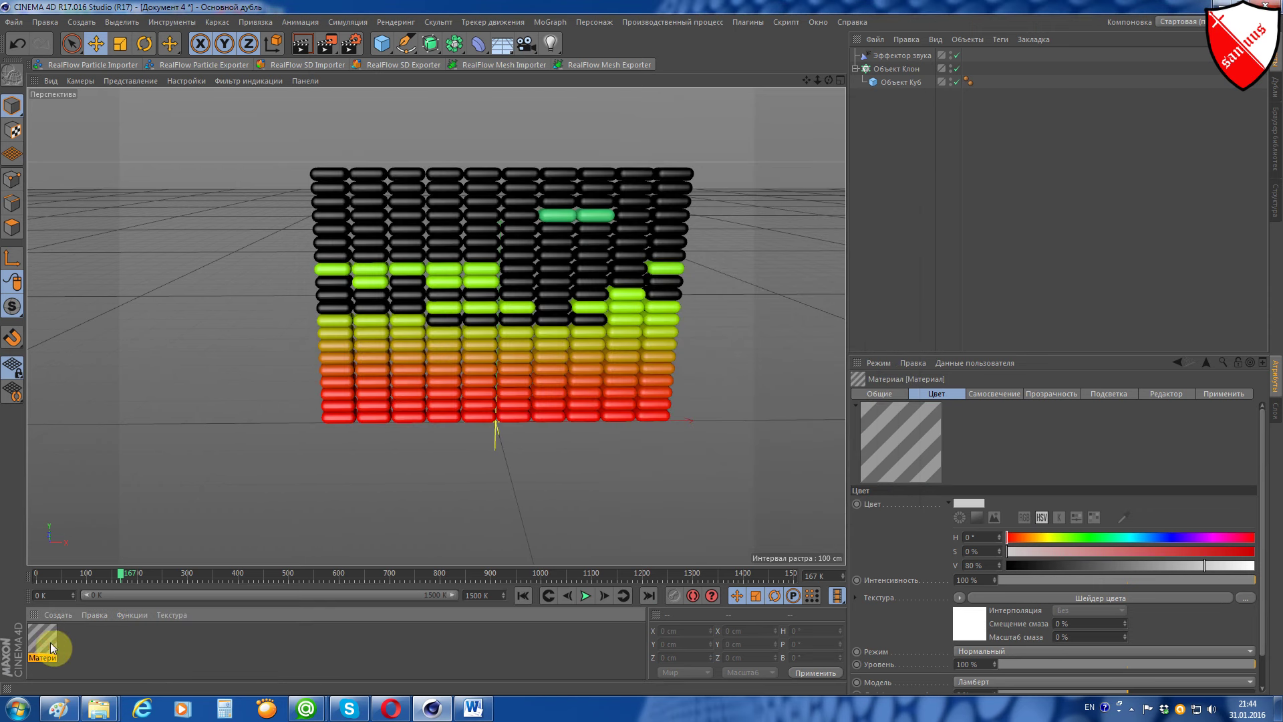
# Step: Apply the new material to Объект Клон and replay the animation from frame 0
pyautogui.moveTo(47, 647)
pyautogui.mouseDown()
pyautogui.moveTo(913, 69)
pyautogui.moveTo(900, 69)
pyautogui.mouseUp()
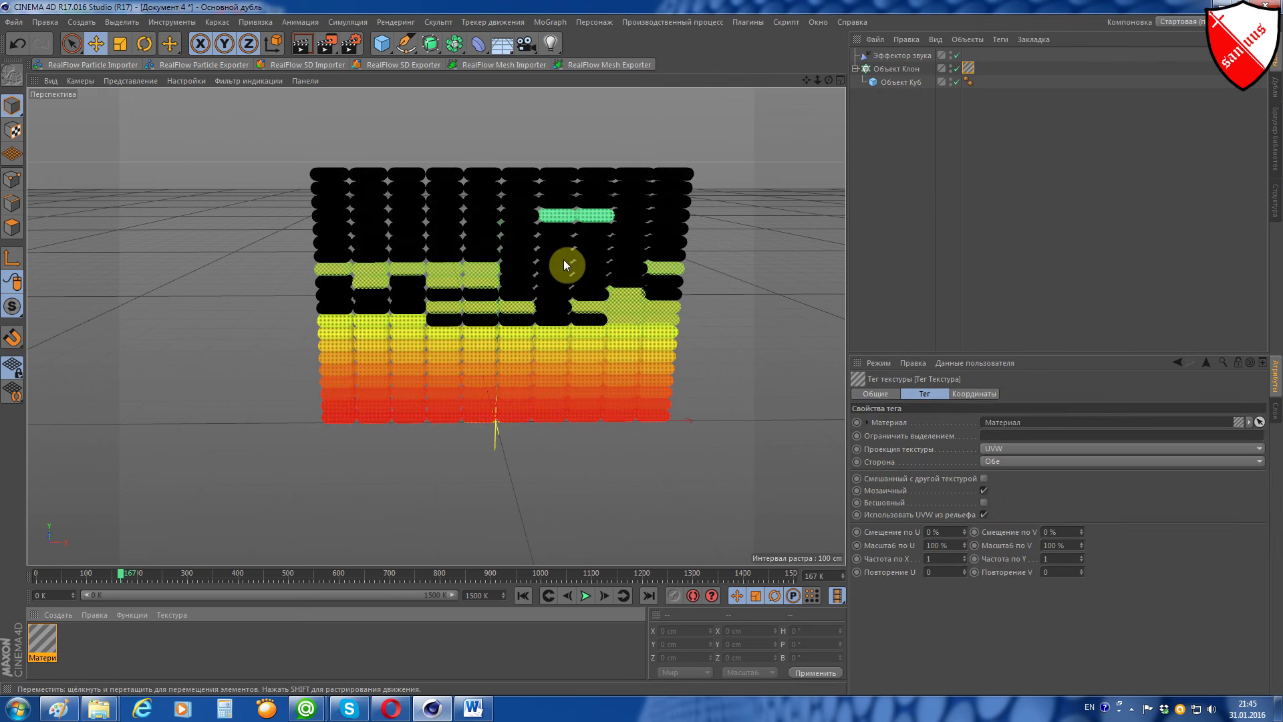
pyautogui.click(524, 595)
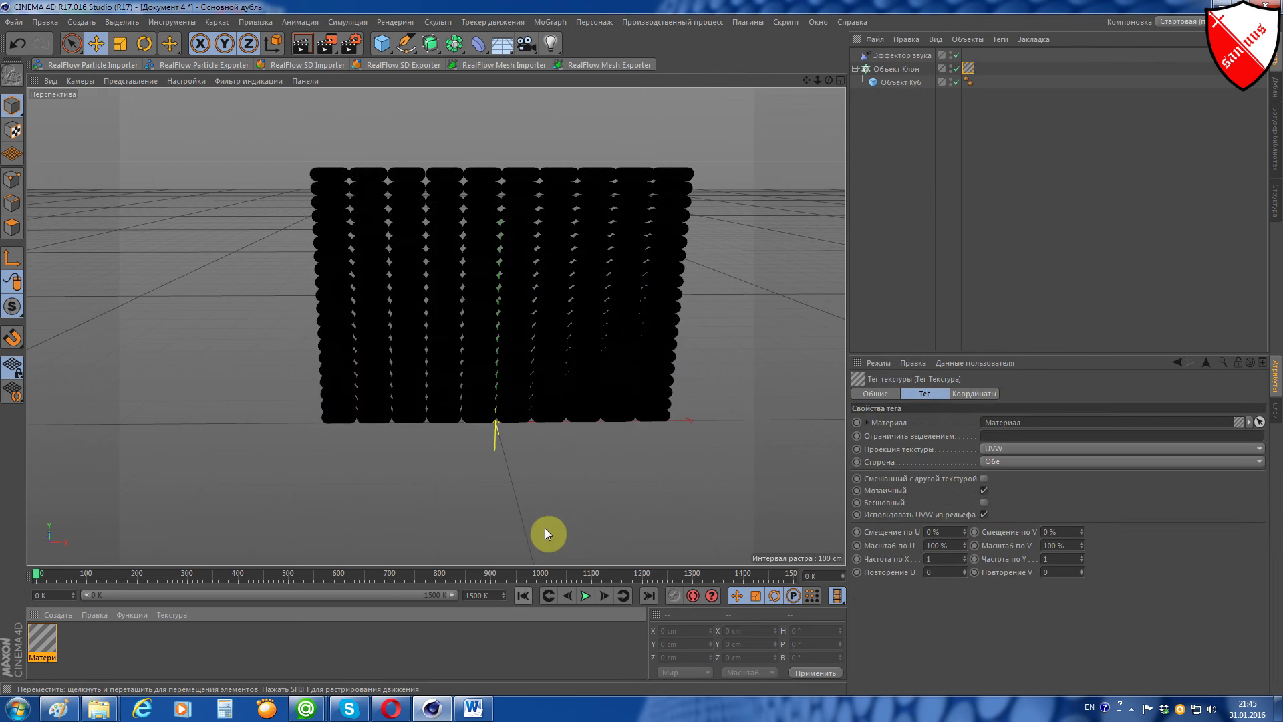
pyautogui.click(587, 594)
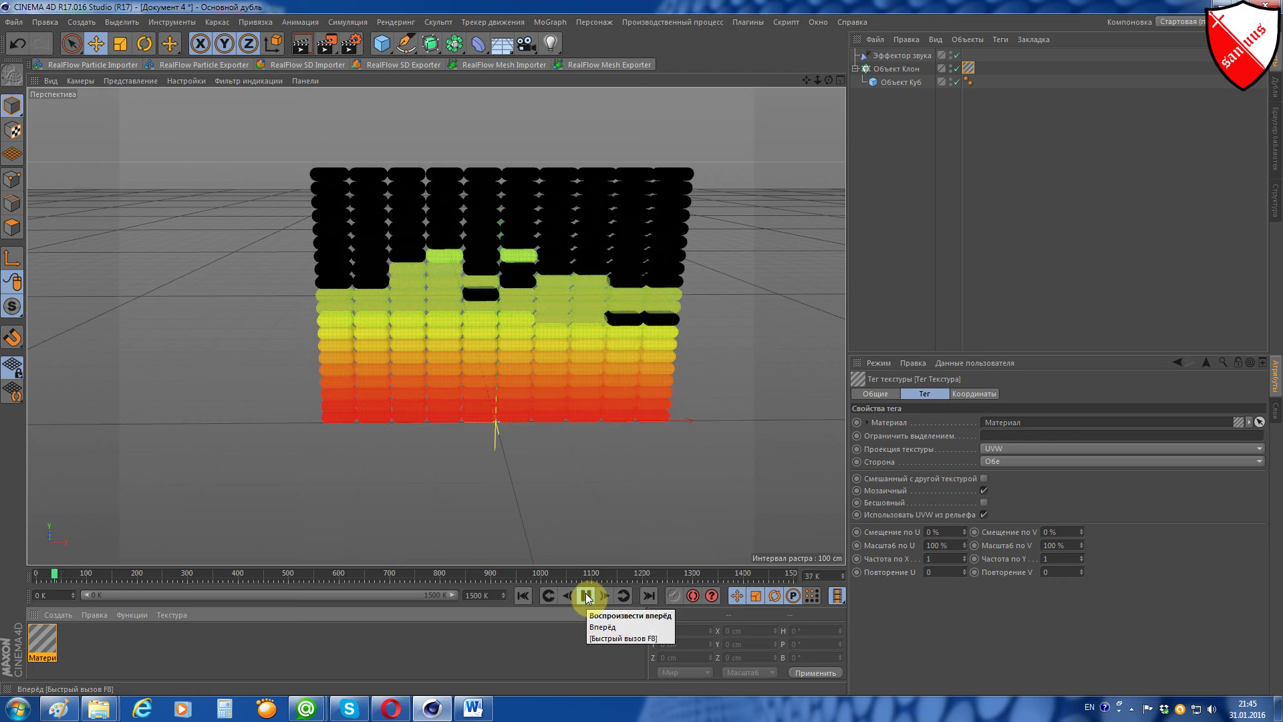
pyautogui.click(587, 596)
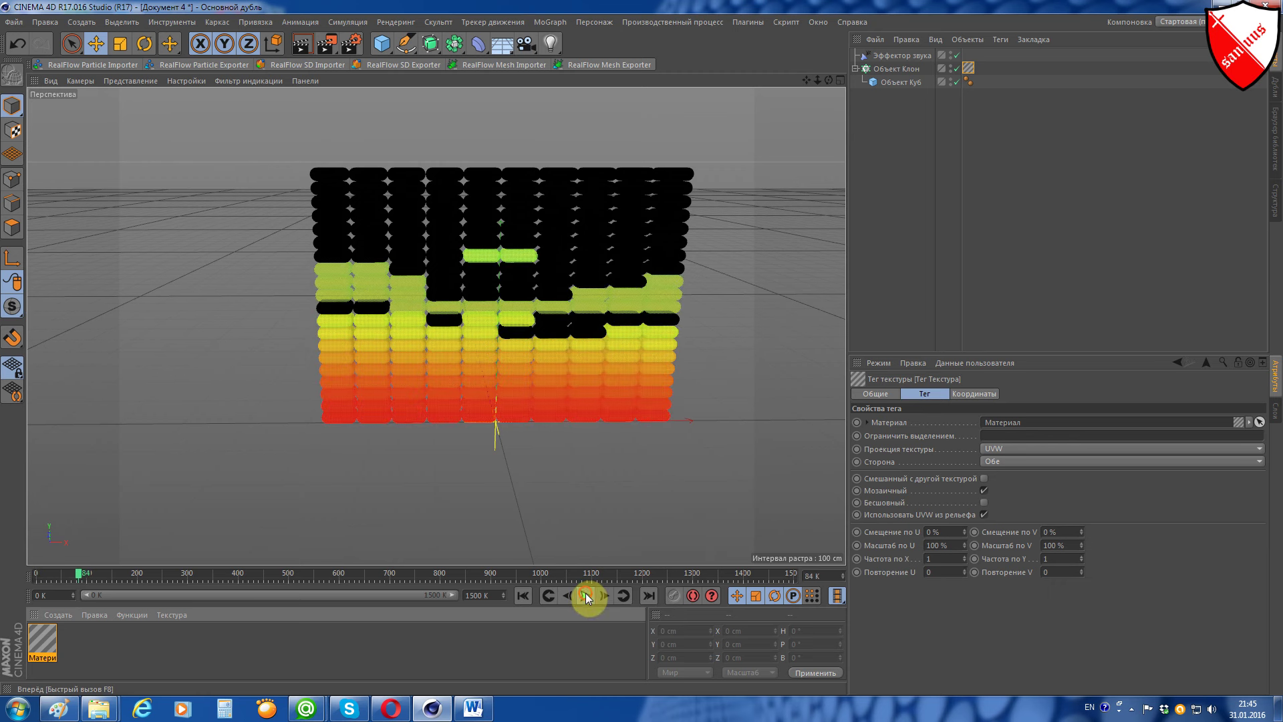
# Step: Render the current equalizer frame to the Picture Viewer as a new archived image
pyautogui.click(327, 45)
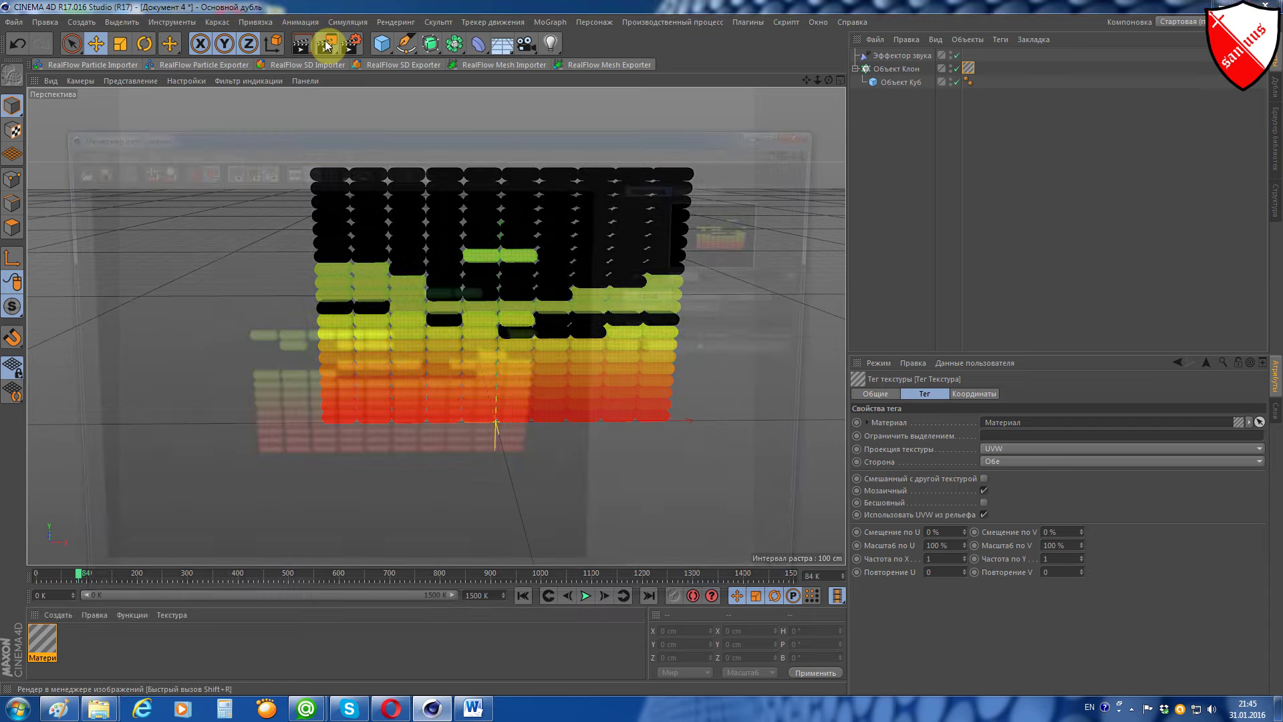
pyautogui.click(328, 46)
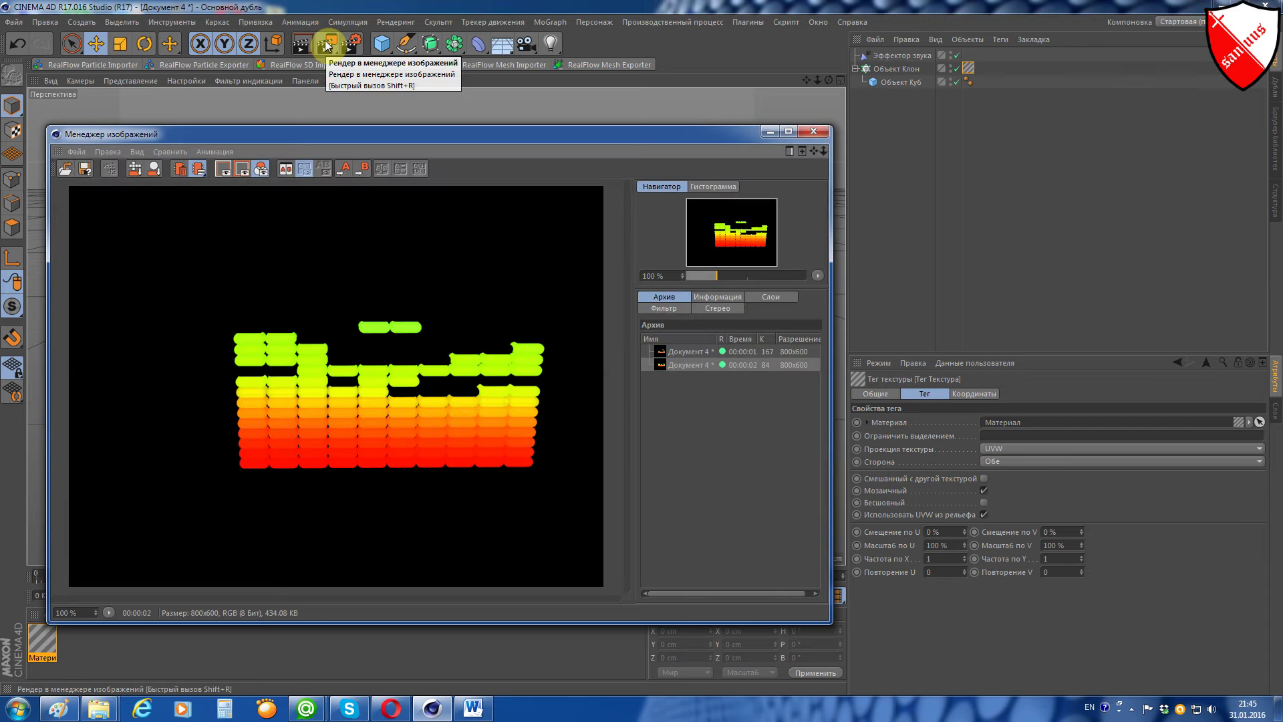
pyautogui.scroll(2, 354, 467)
pyautogui.scroll(-1, 357, 463)
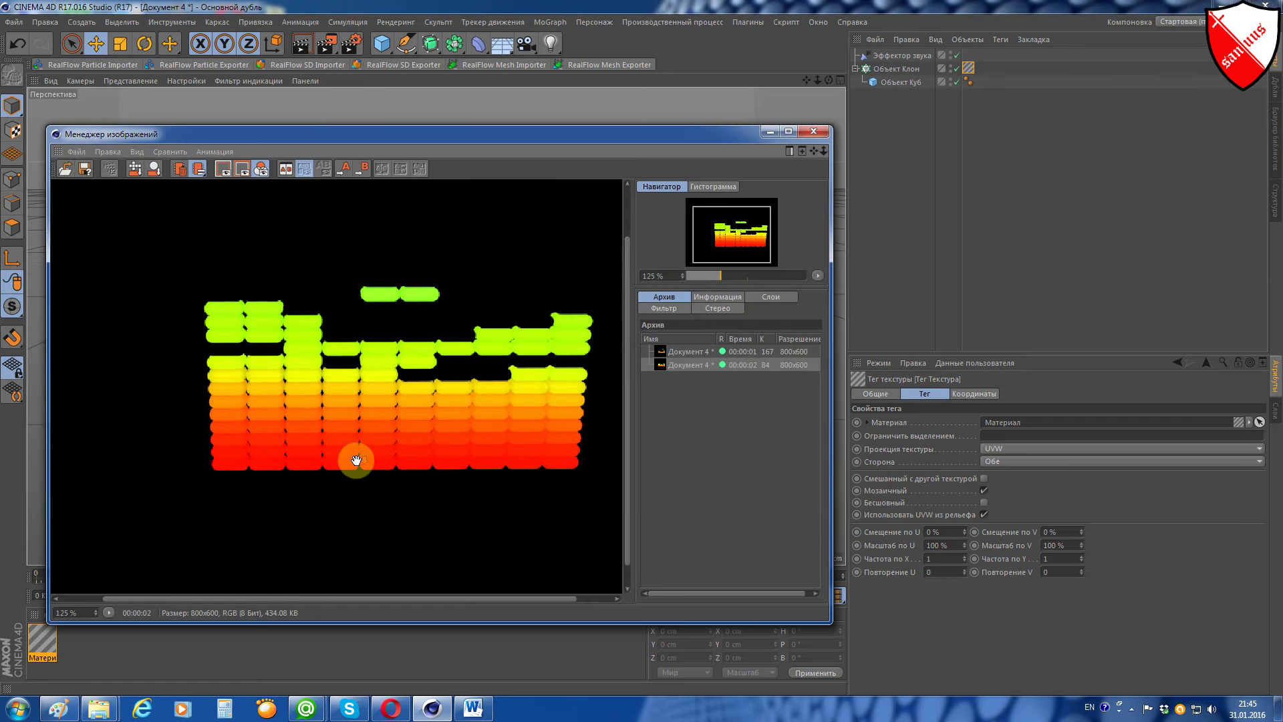
# Step: Compare the new render with the earlier one, then close the viewer and select Эффектор звука
pyautogui.press('Up')
pyautogui.press('Down')
pyautogui.press('Up')
pyautogui.press('Down')
pyautogui.press('Up')
pyautogui.press('Down')
pyautogui.press('Up')
pyautogui.press('Down')
pyautogui.press('Up')
pyautogui.press('Down')
pyautogui.press('Up')
pyautogui.press('Down')
pyautogui.press('Up')
pyautogui.press('Down')
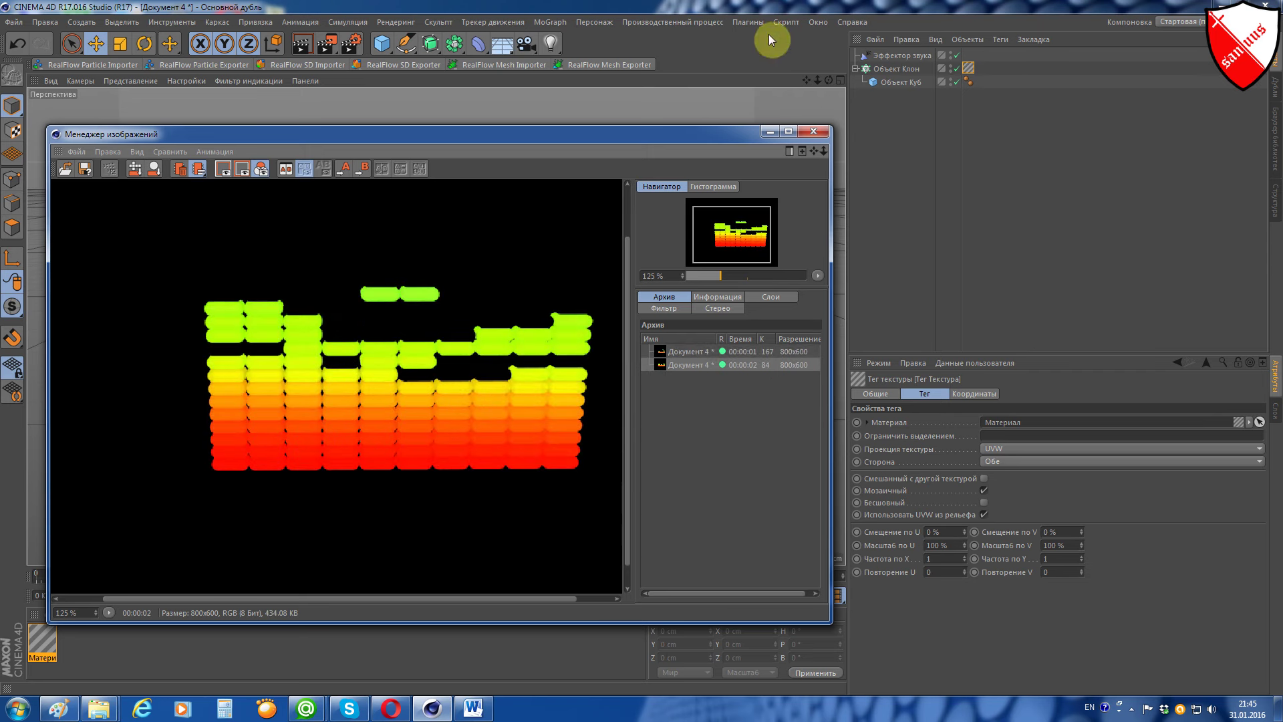
pyautogui.click(813, 131)
pyautogui.click(919, 59)
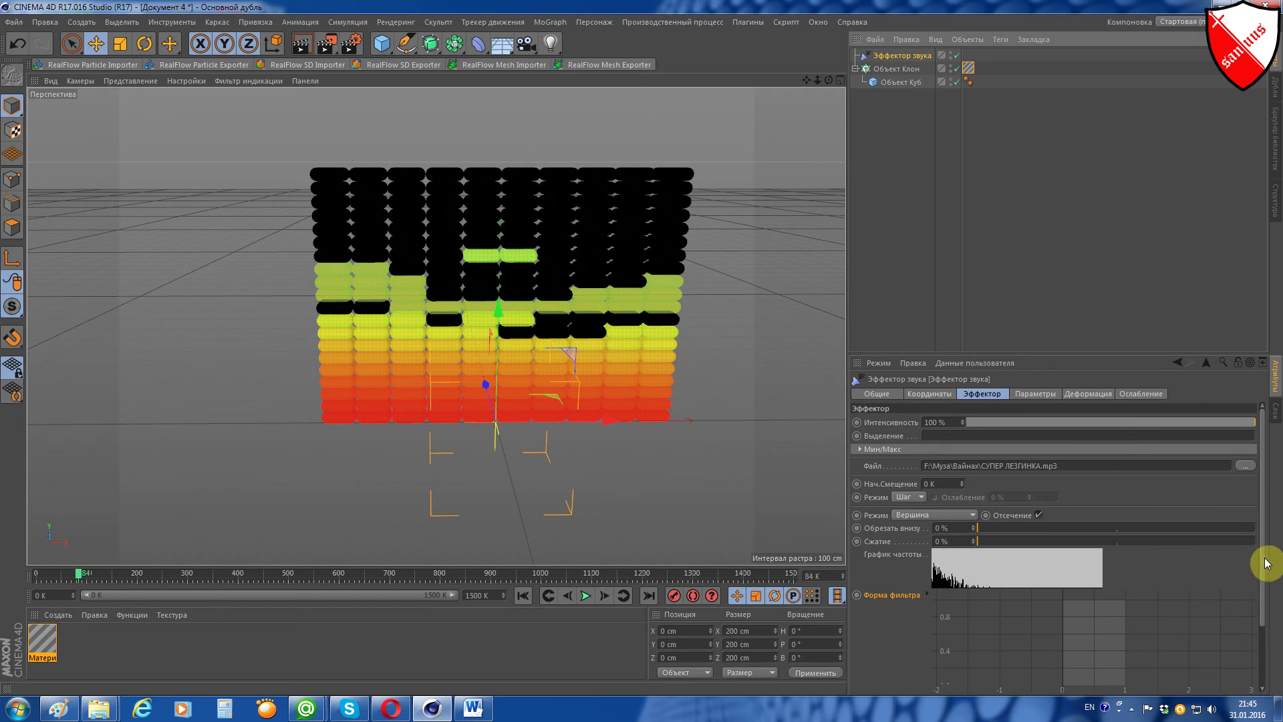
# Step: Set Sound Effector bottom clipping to 43% and compression to 75%, then replay to test
pyautogui.scroll(-1, 1268, 573)
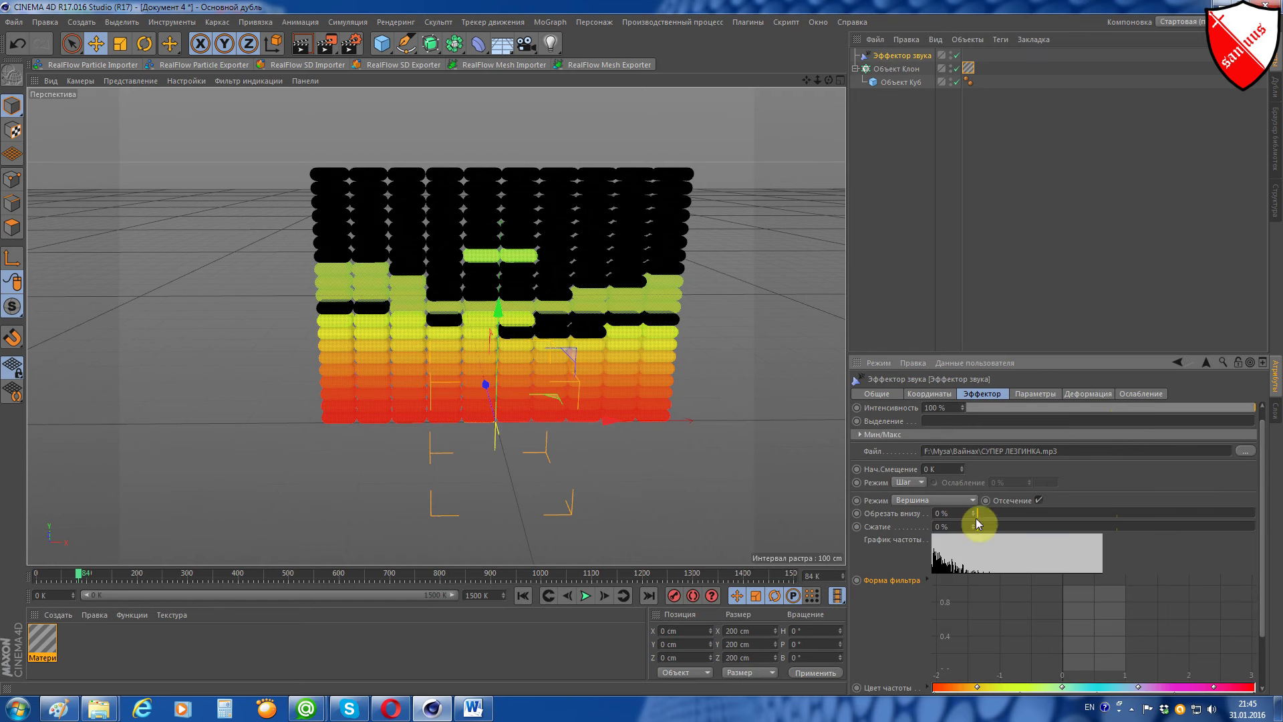
pyautogui.click(522, 595)
pyautogui.moveTo(995, 513); pyautogui.dragTo(1091, 523)
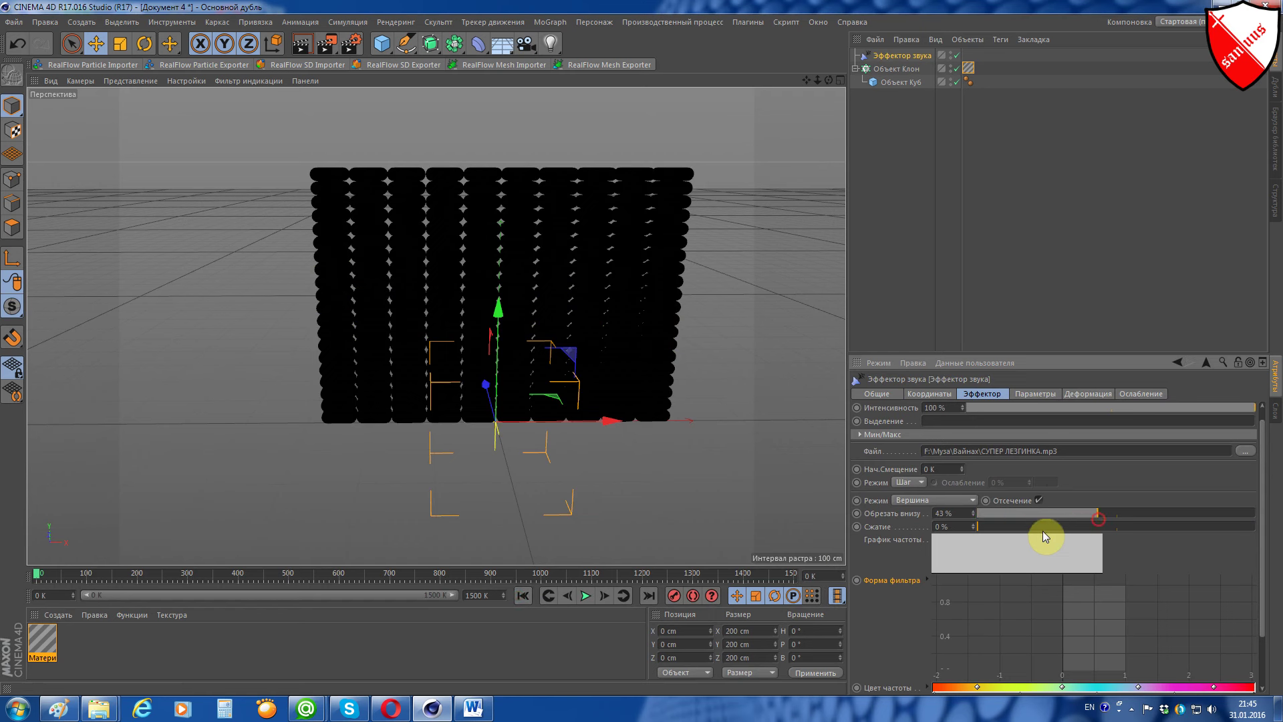
pyautogui.click(1024, 526)
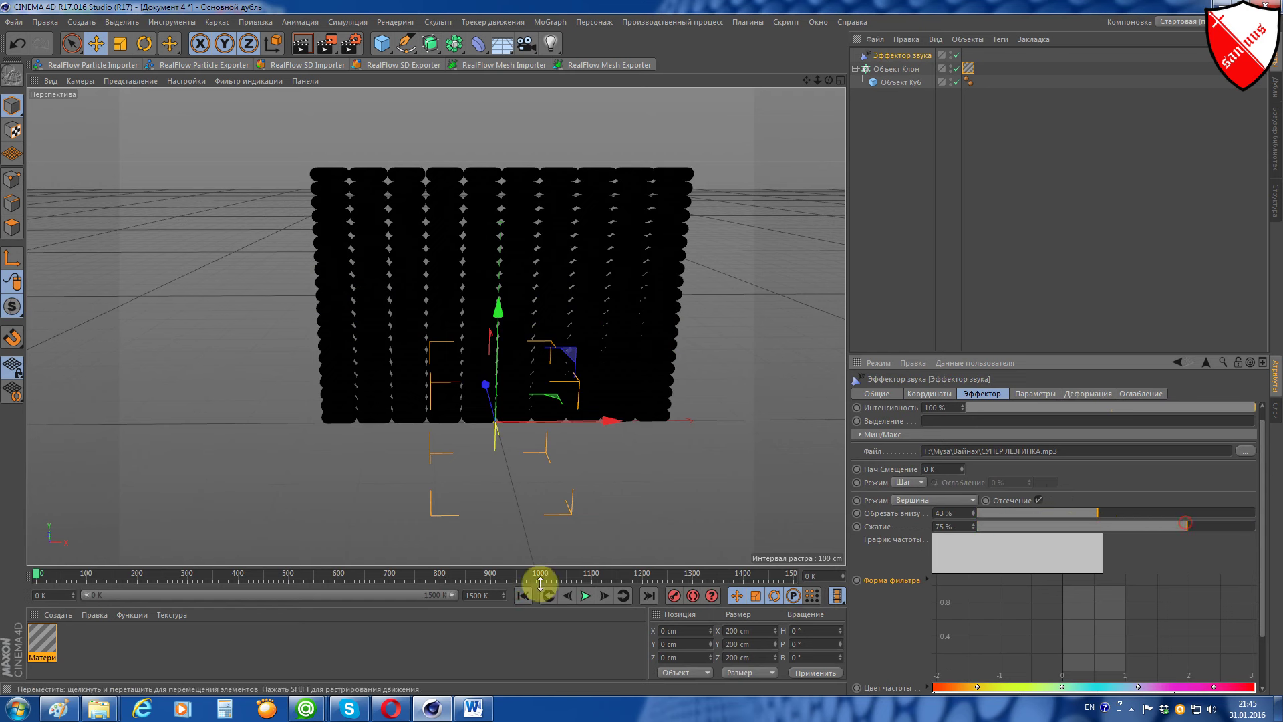
pyautogui.click(588, 595)
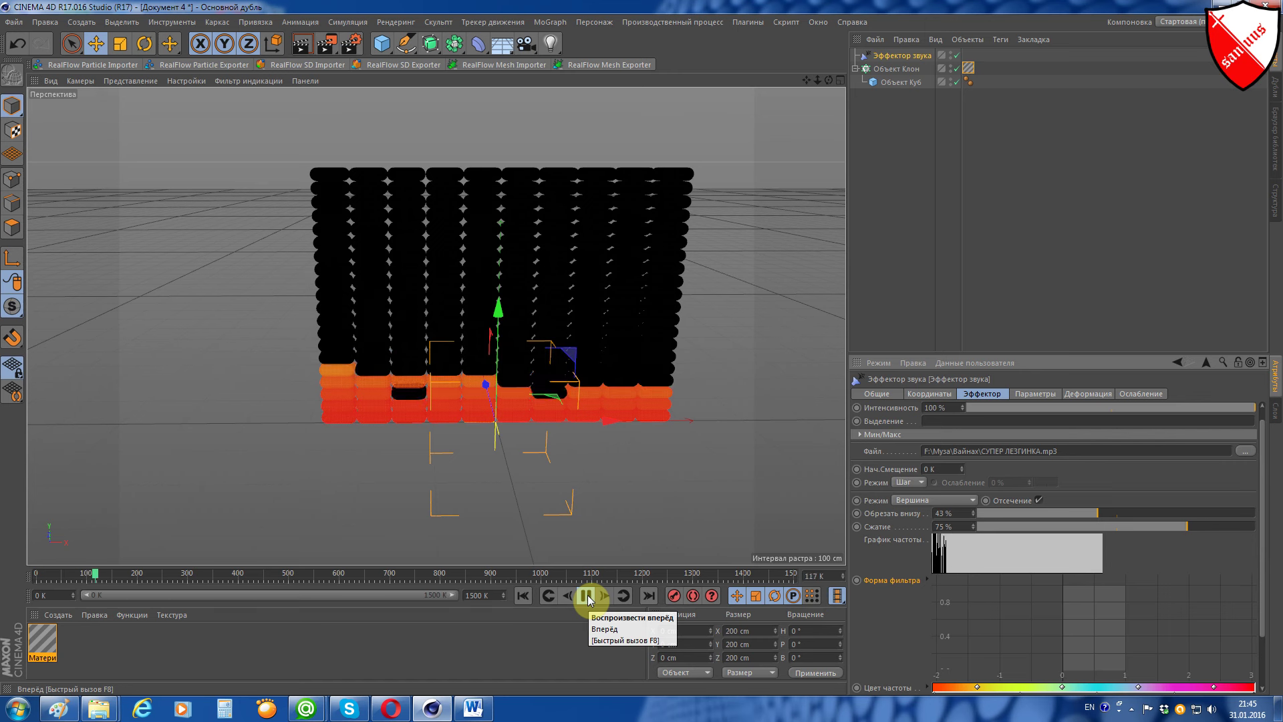
pyautogui.click(587, 595)
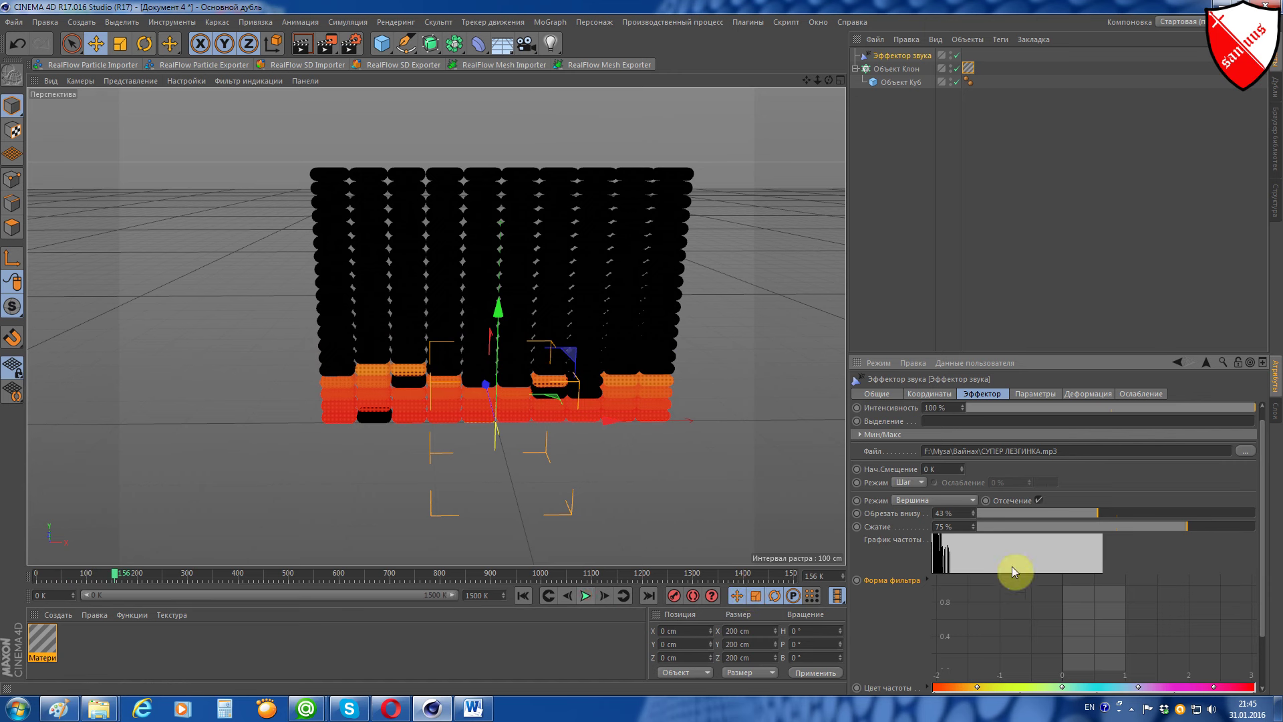
# Step: Switch the Sound Effector mode to Среднее значение and replay the animation from frame 0
pyautogui.click(970, 502)
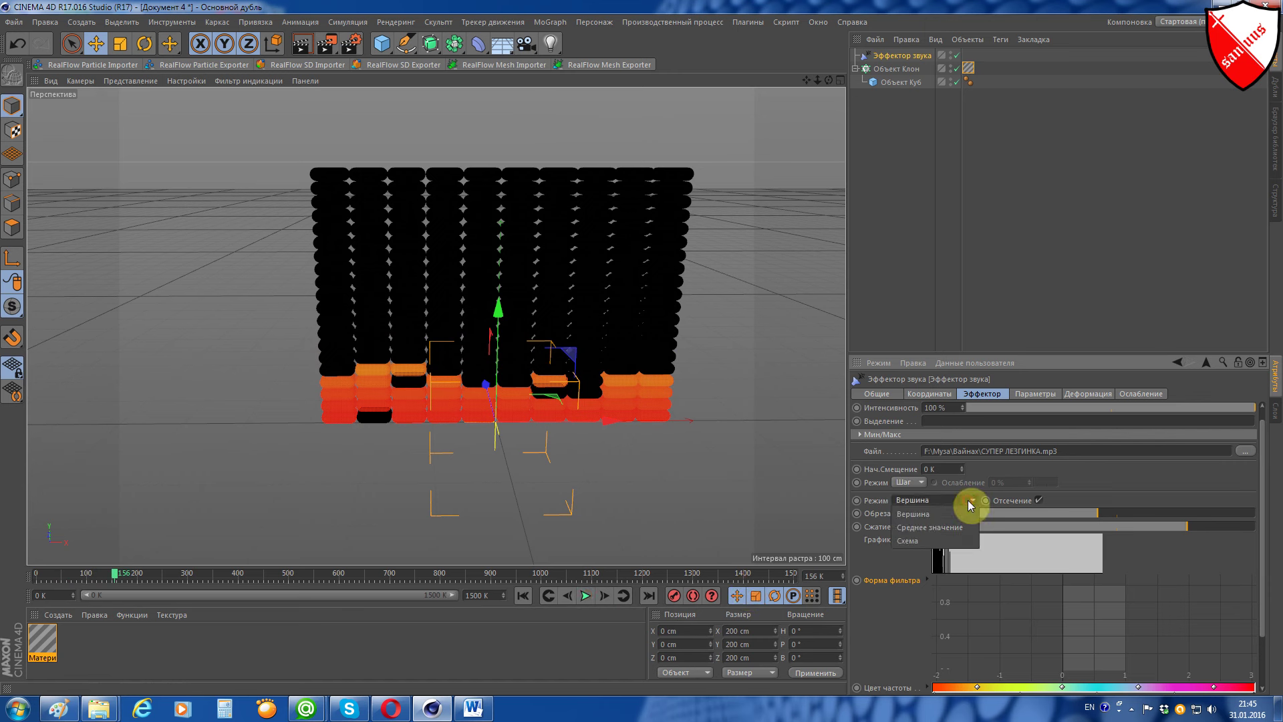
pyautogui.click(939, 528)
pyautogui.click(522, 596)
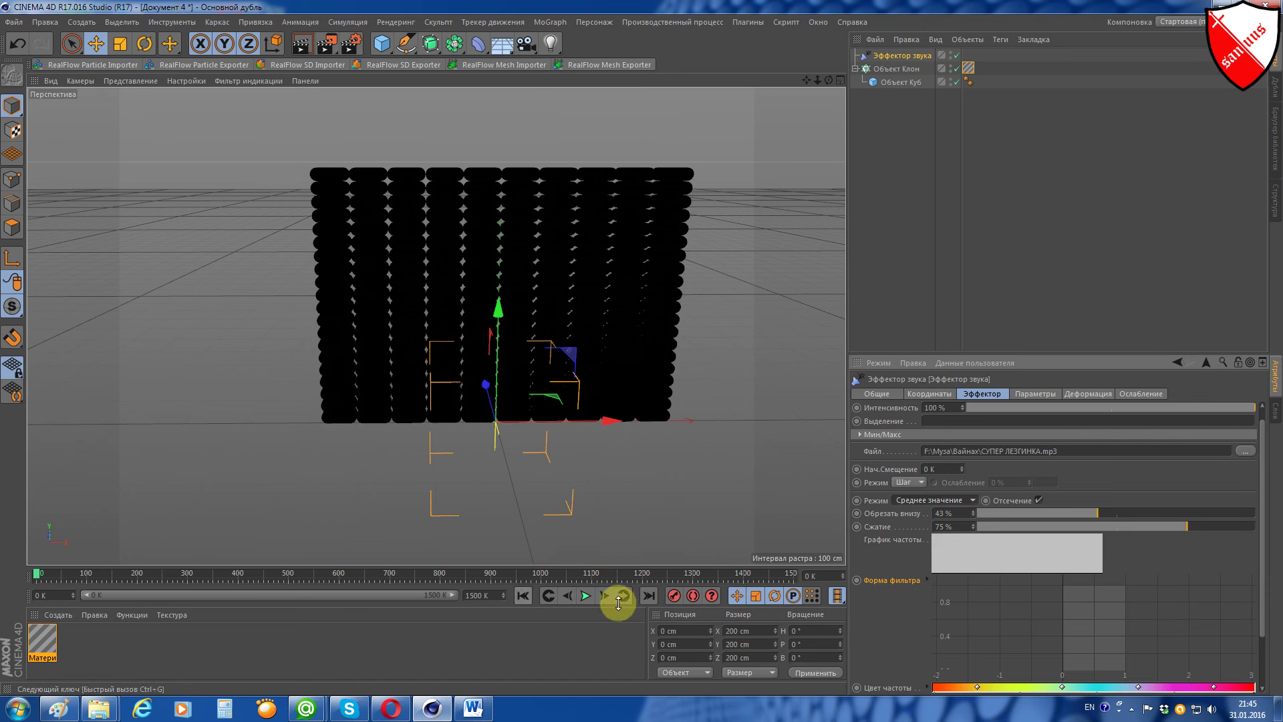
pyautogui.click(585, 595)
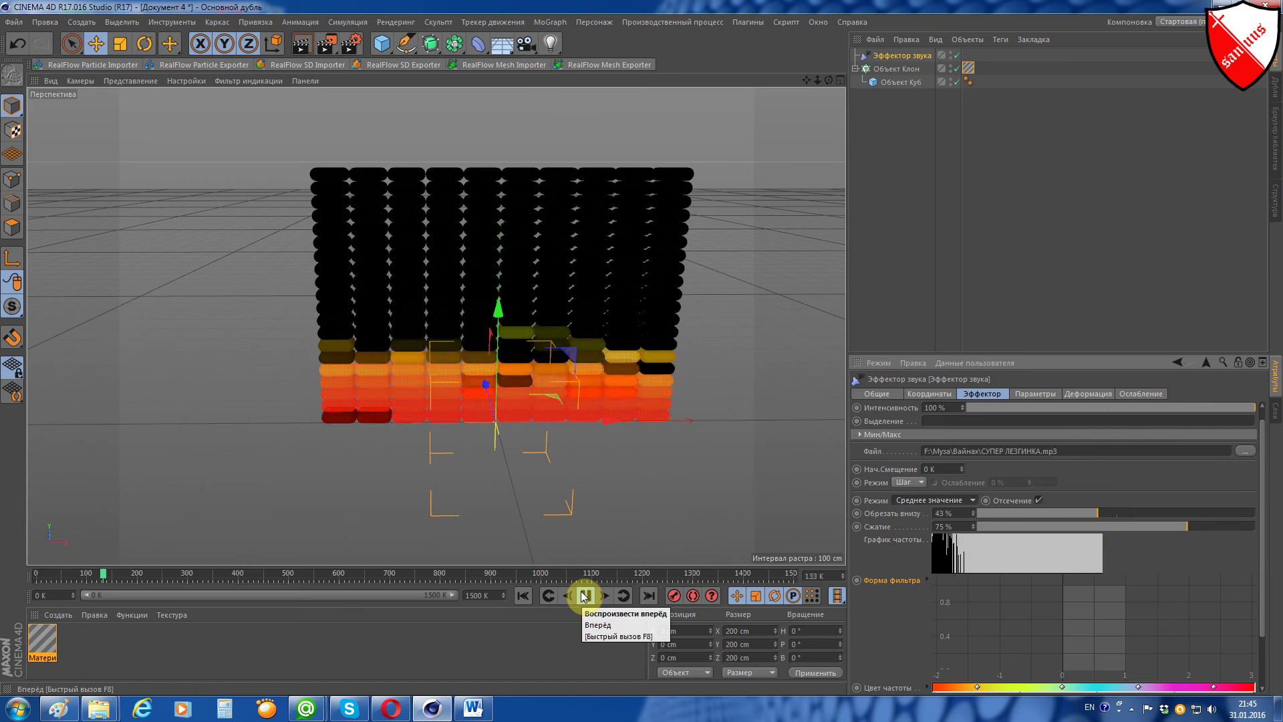
pyautogui.click(585, 596)
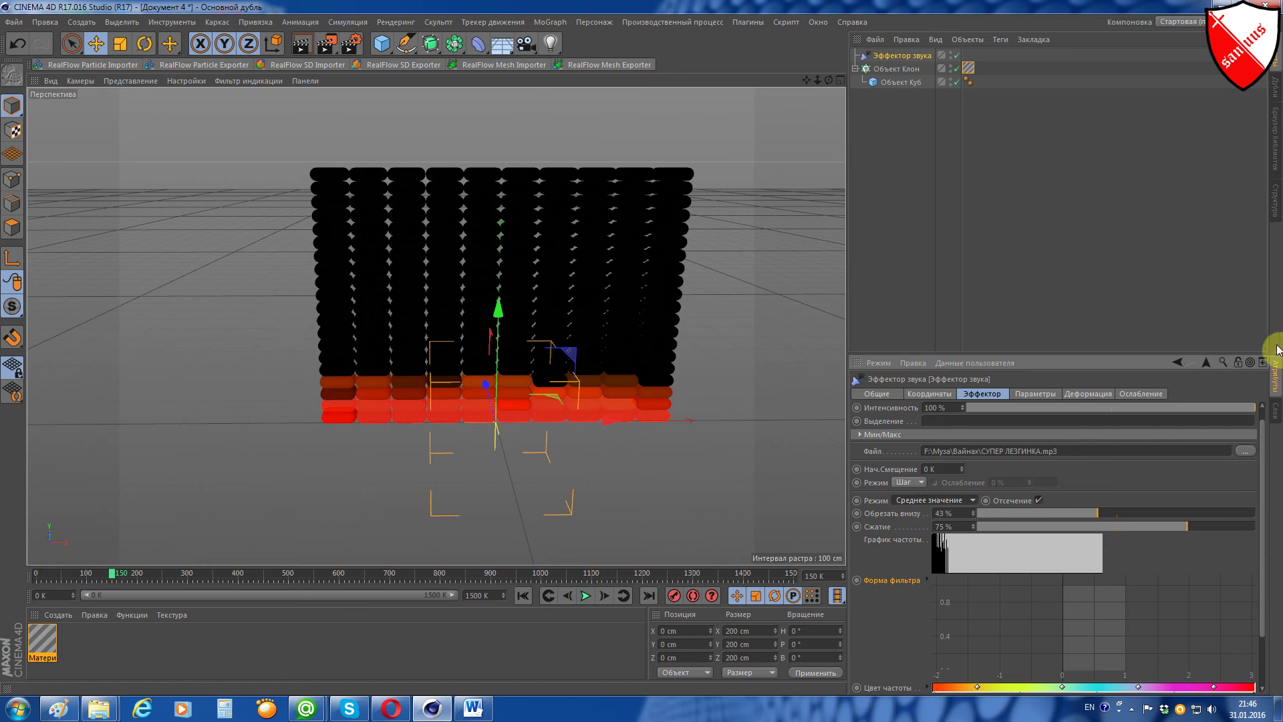
pyautogui.moveTo(1269, 439); pyautogui.dragTo(1278, 498)
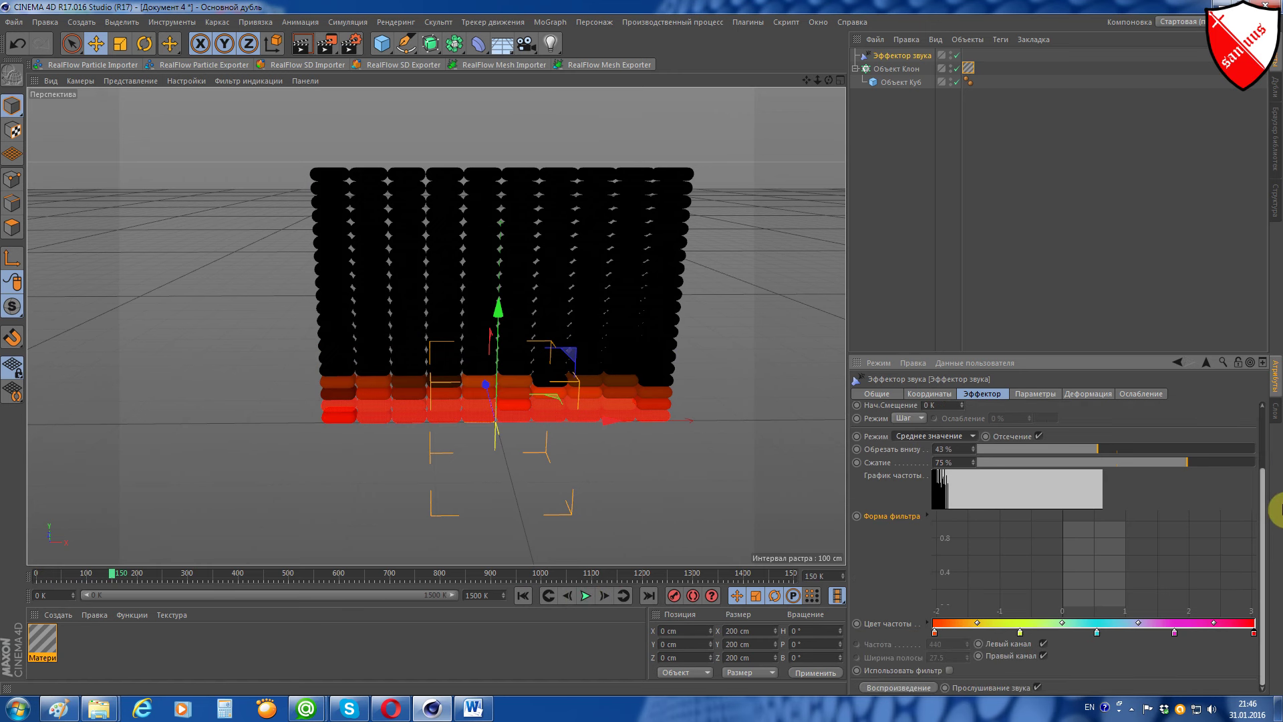
pyautogui.moveTo(1278, 510); pyautogui.dragTo(1278, 443)
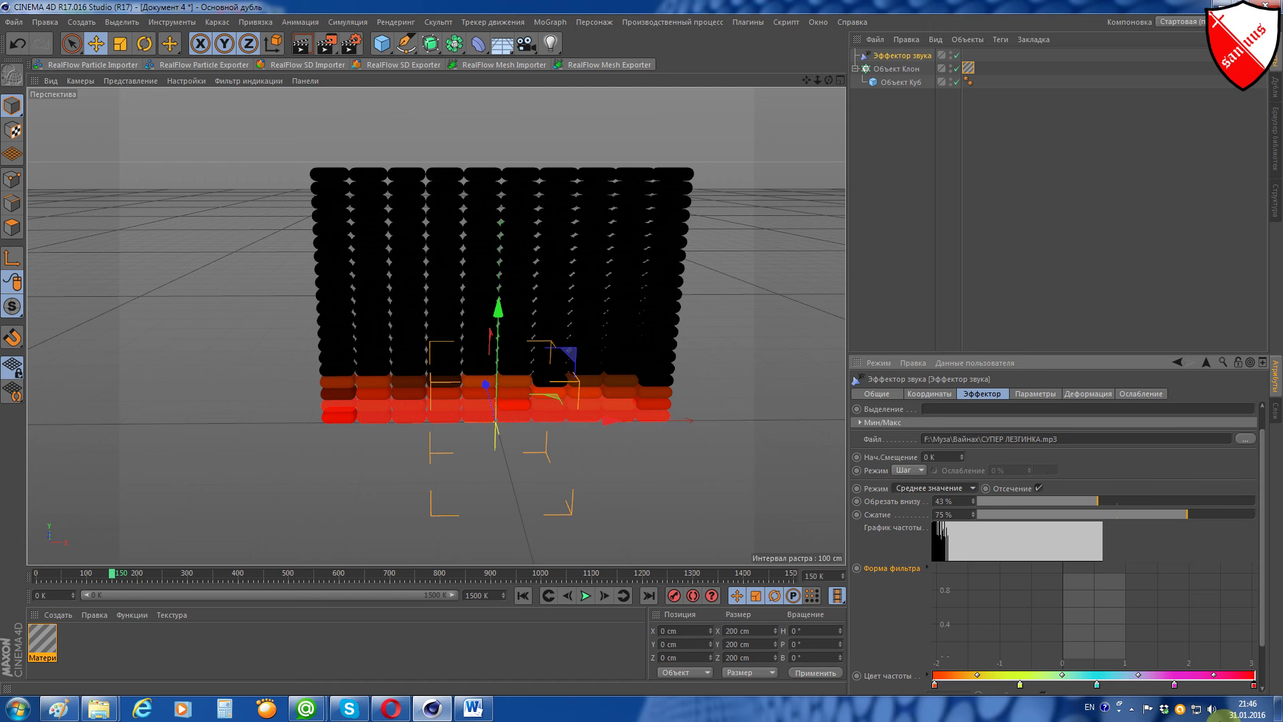
pyautogui.click(524, 597)
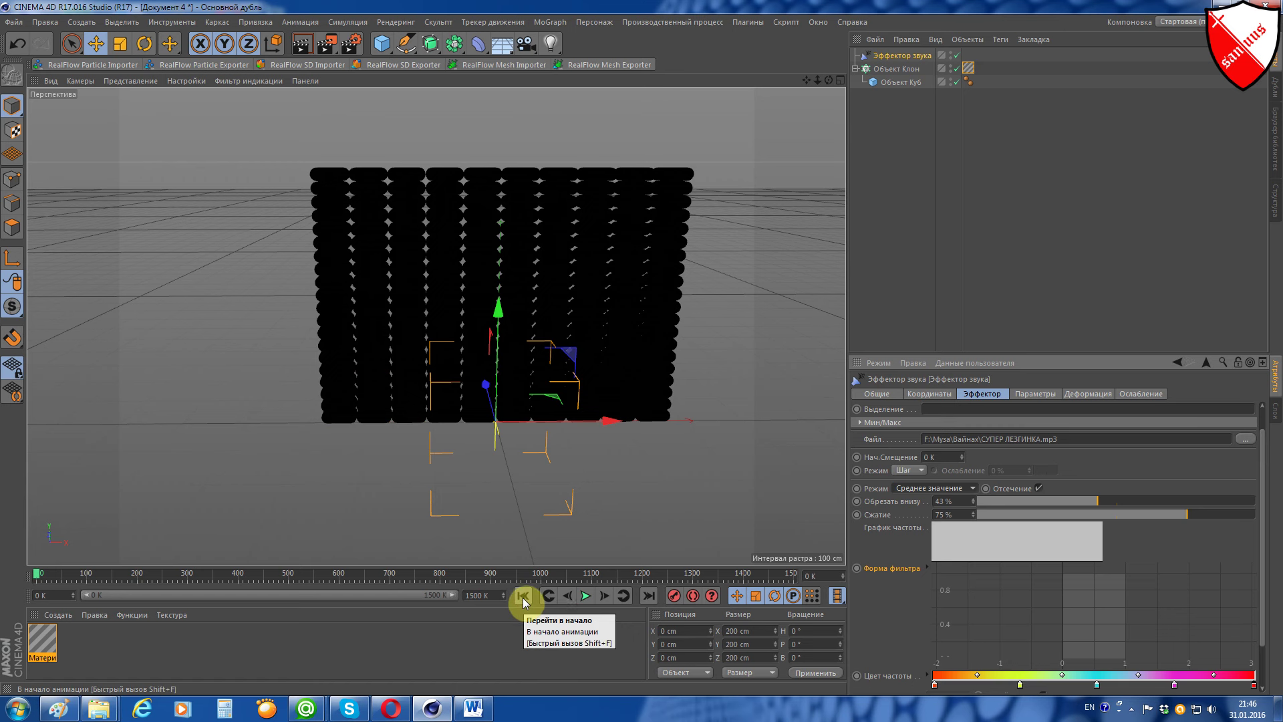
pyautogui.click(587, 598)
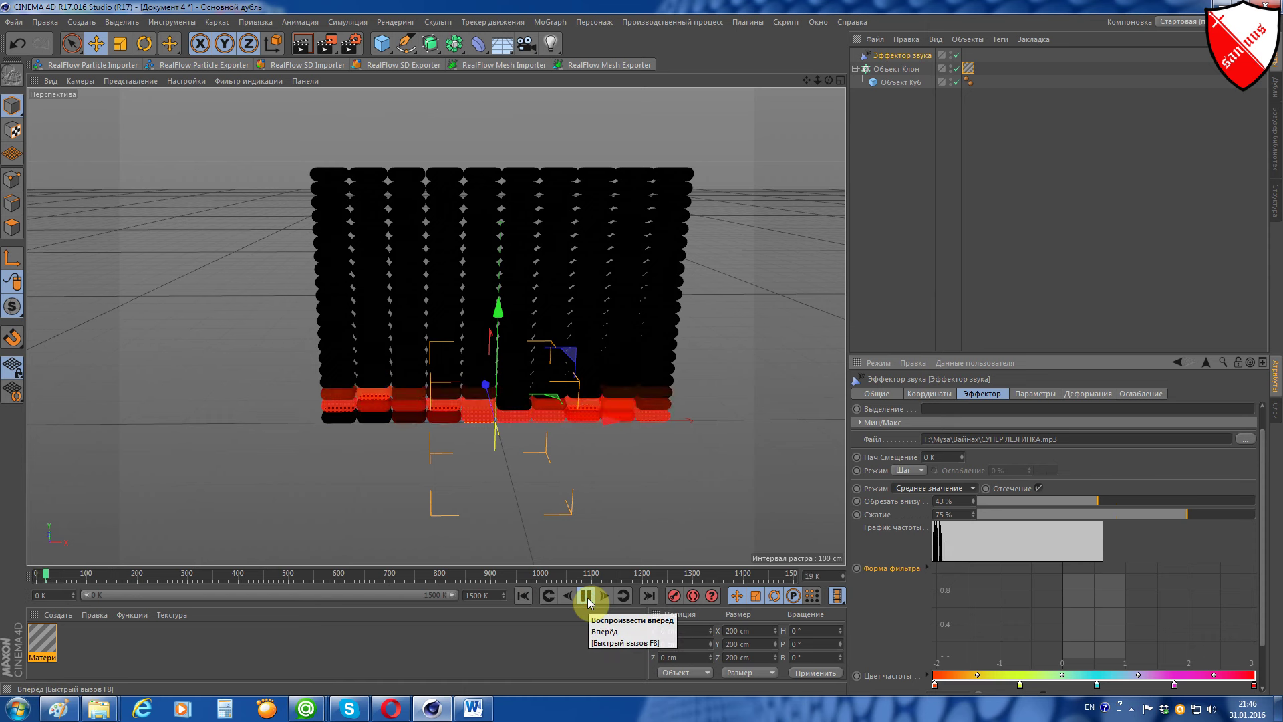